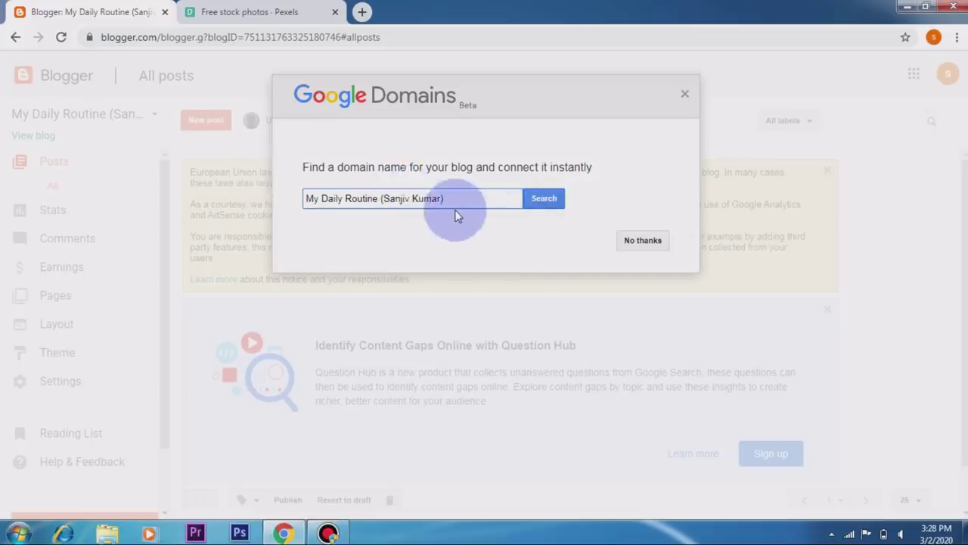
# - Decline the Google Domains offer and open the blog's Basic settings
pyautogui.click(644, 246)
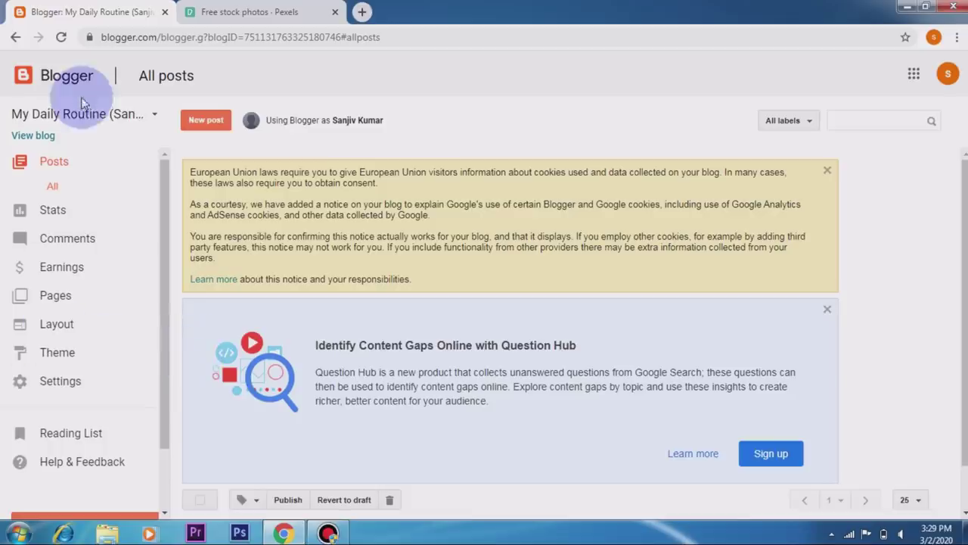
pyautogui.click(72, 386)
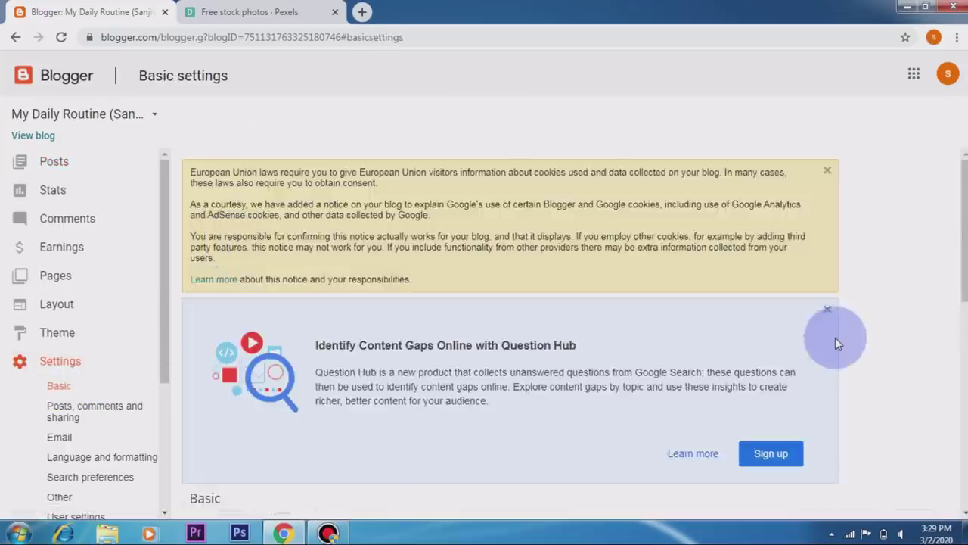
pyautogui.scroll(-5, 838, 338)
pyautogui.scroll(2, 840, 338)
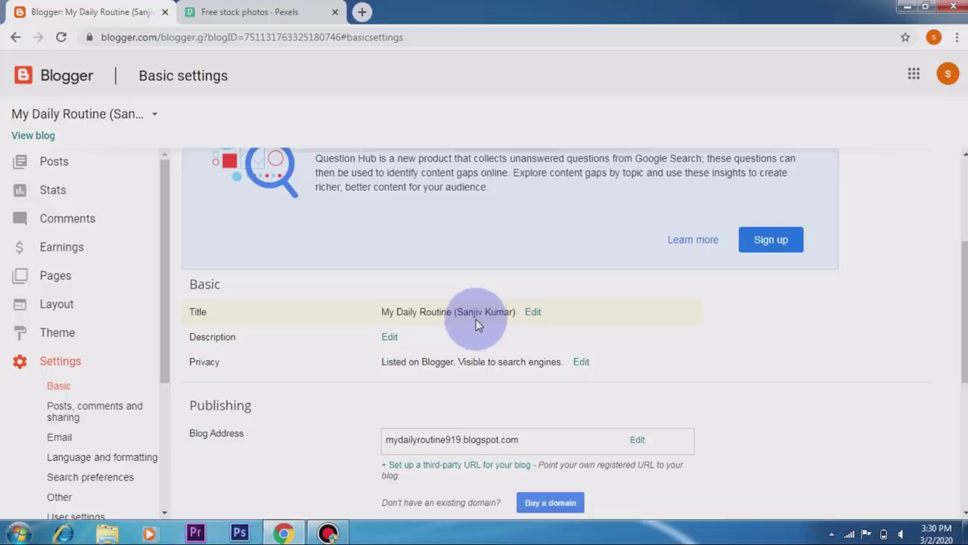
# - Set the blog description to "I am a student, my daily life is very difficult. I share my life on this platform." and save it
pyautogui.click(390, 341)
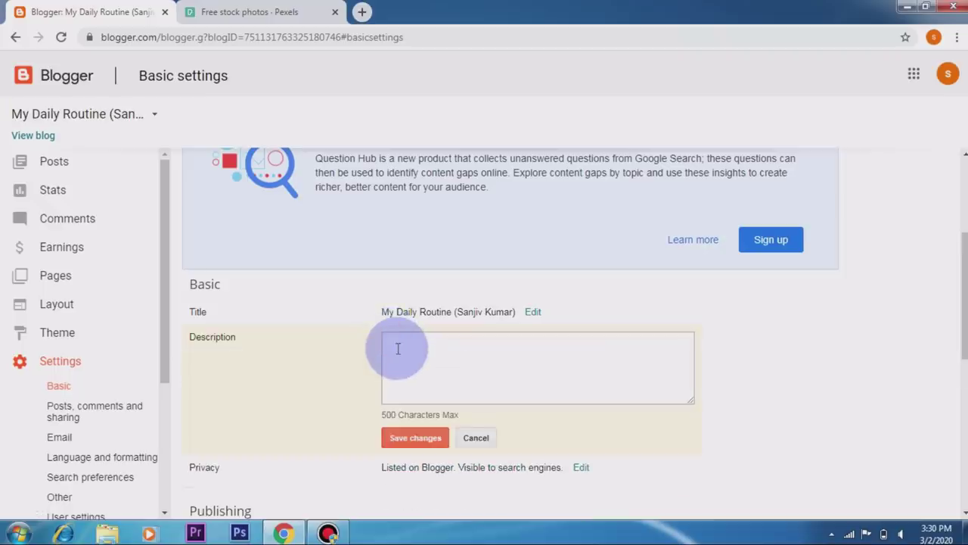
pyautogui.click(398, 347)
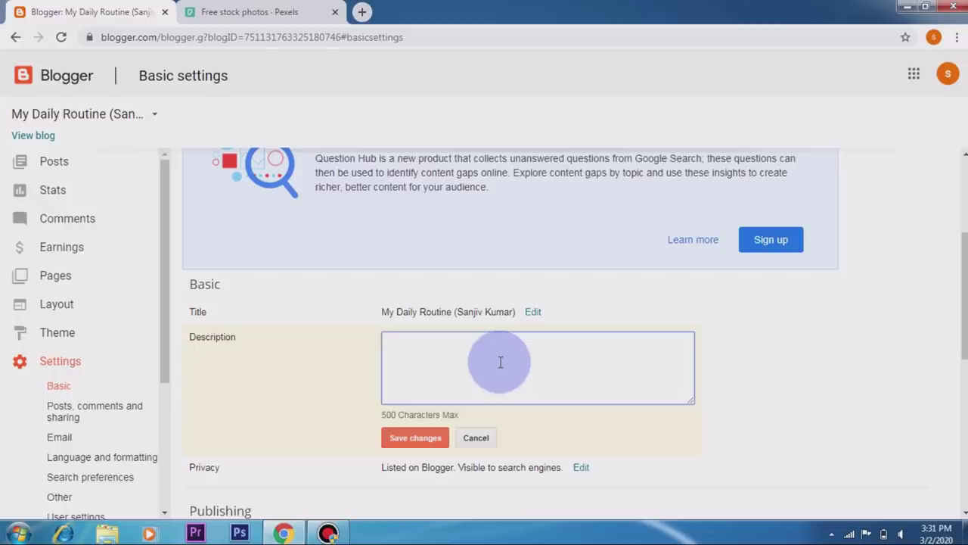
pyautogui.write('I am a St')
pyautogui.press('BackSpace')
pyautogui.press('BackSpace')
pyautogui.press('BackSpace')
pyautogui.write('student, my daily life is ')
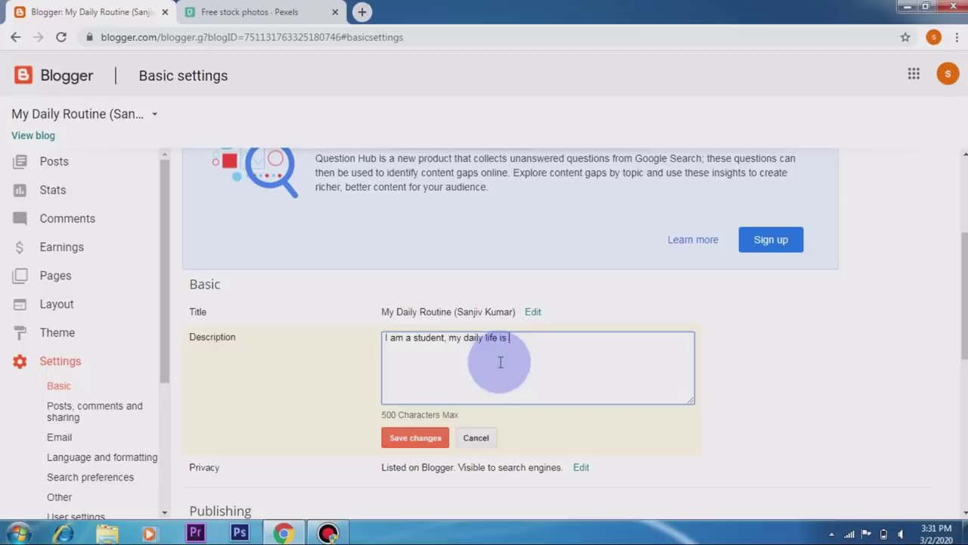
pyautogui.write('very difficult. I share')
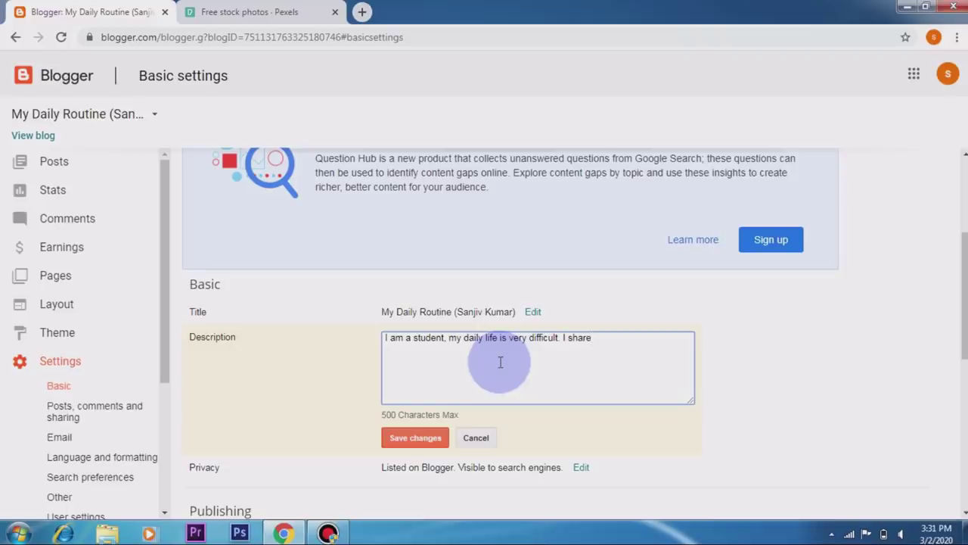
pyautogui.write(' my life on this platform.')
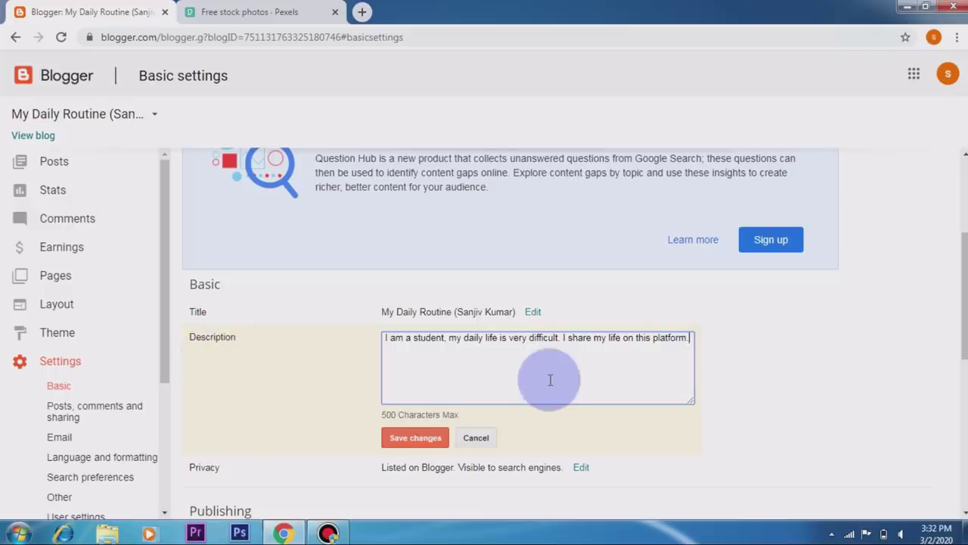
pyautogui.scroll(-1, 553, 379)
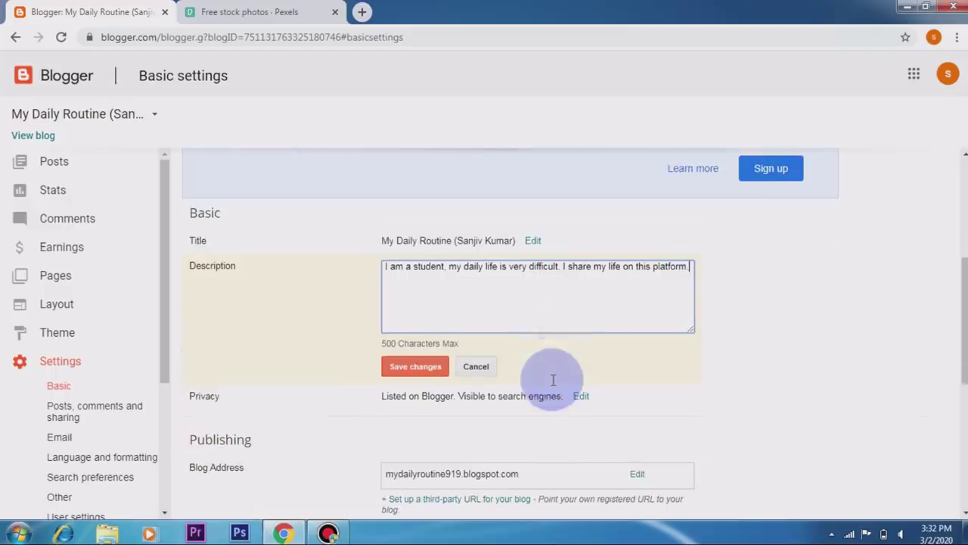
pyautogui.click(425, 370)
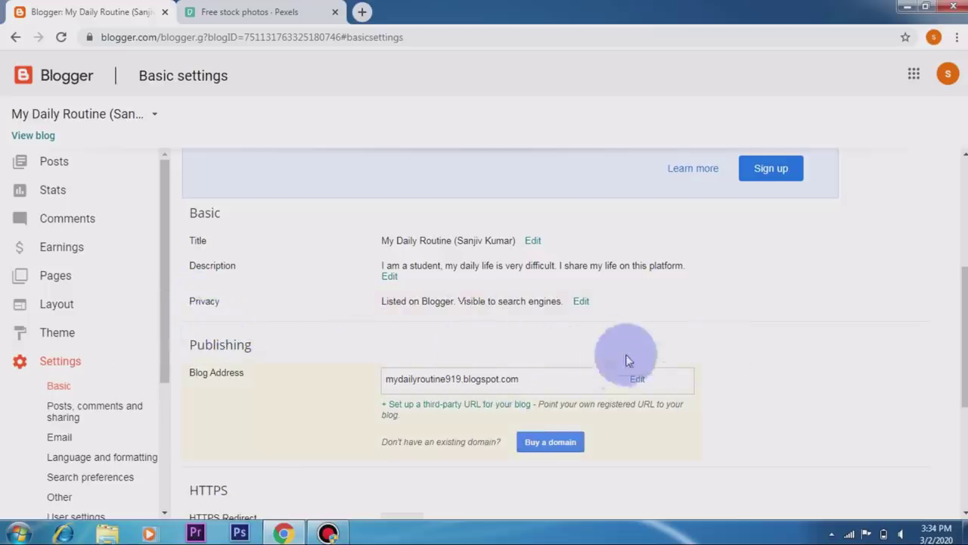
# - Review the blog's privacy options without changing them, and look over the Publishing and HTTPS settings
pyautogui.click(582, 304)
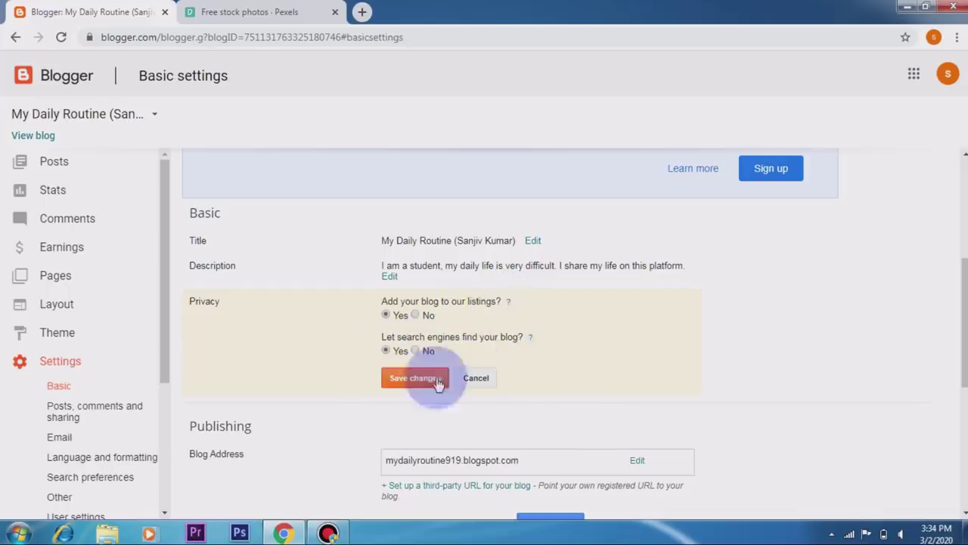
pyautogui.click(481, 382)
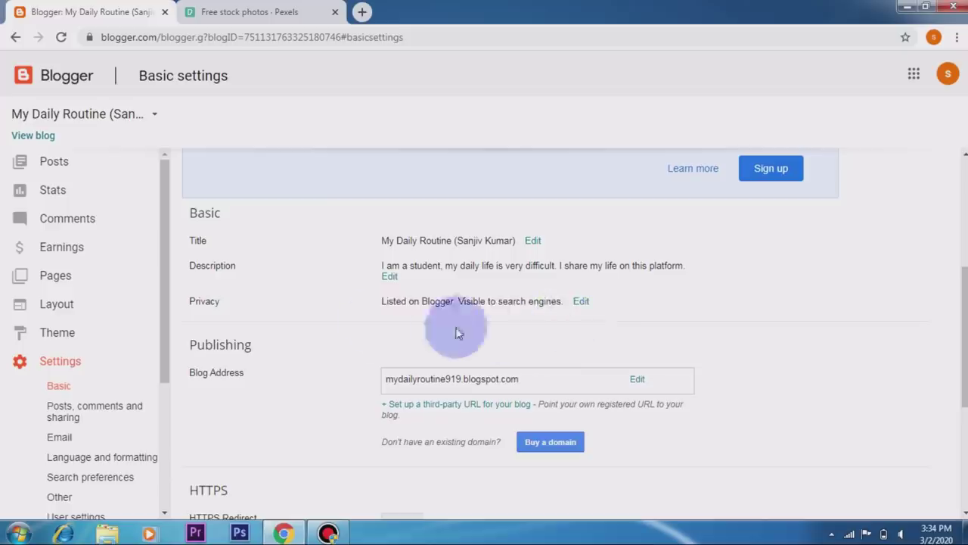
pyautogui.scroll(-1, 715, 335)
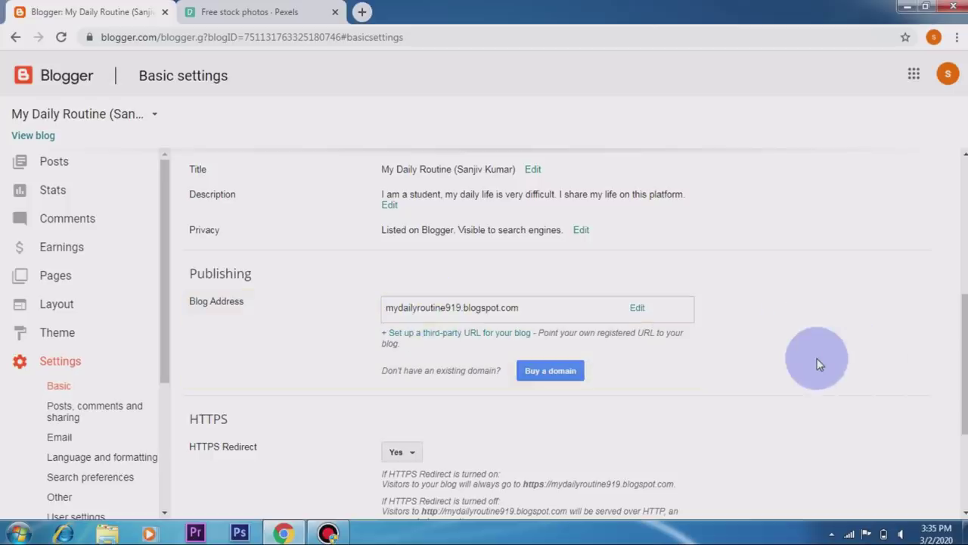
pyautogui.scroll(-1, 817, 363)
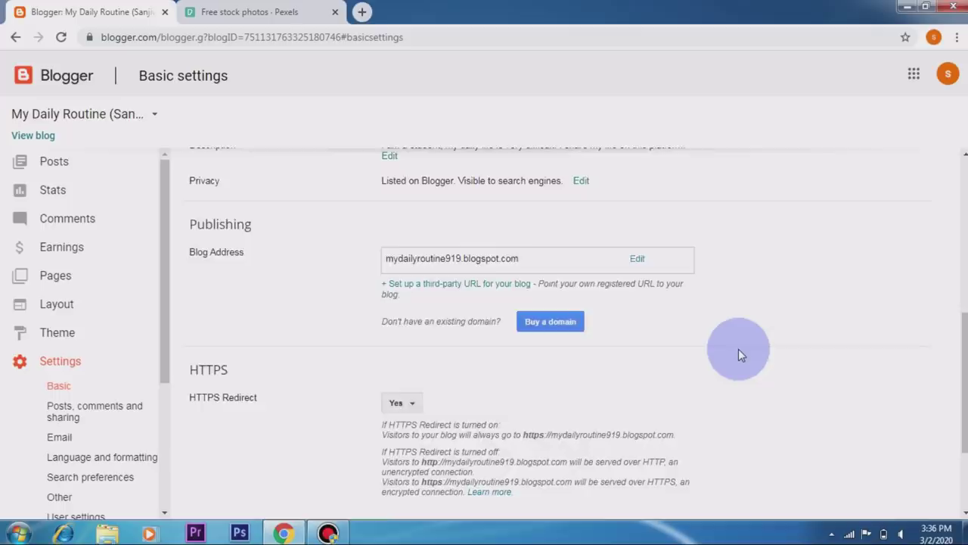
pyautogui.scroll(1, 738, 349)
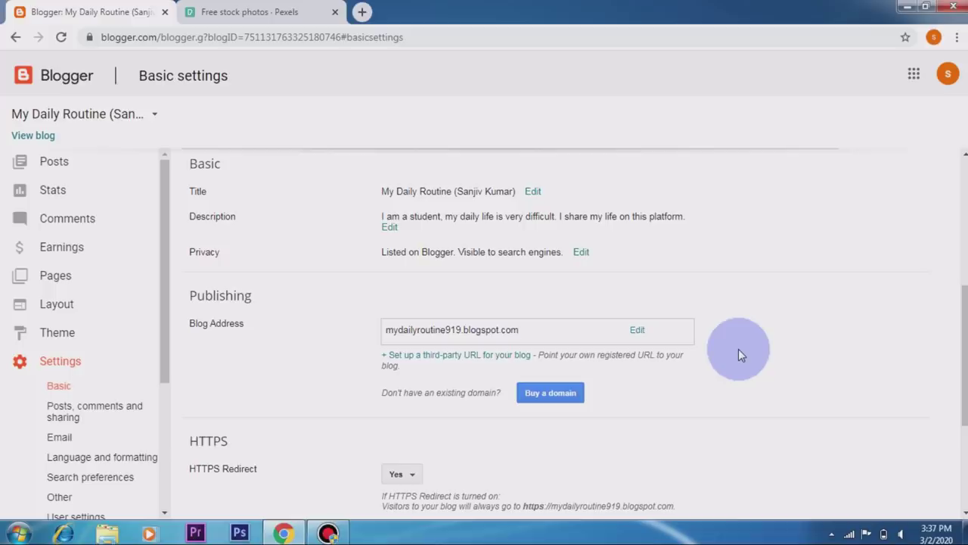
pyautogui.scroll(5, 739, 348)
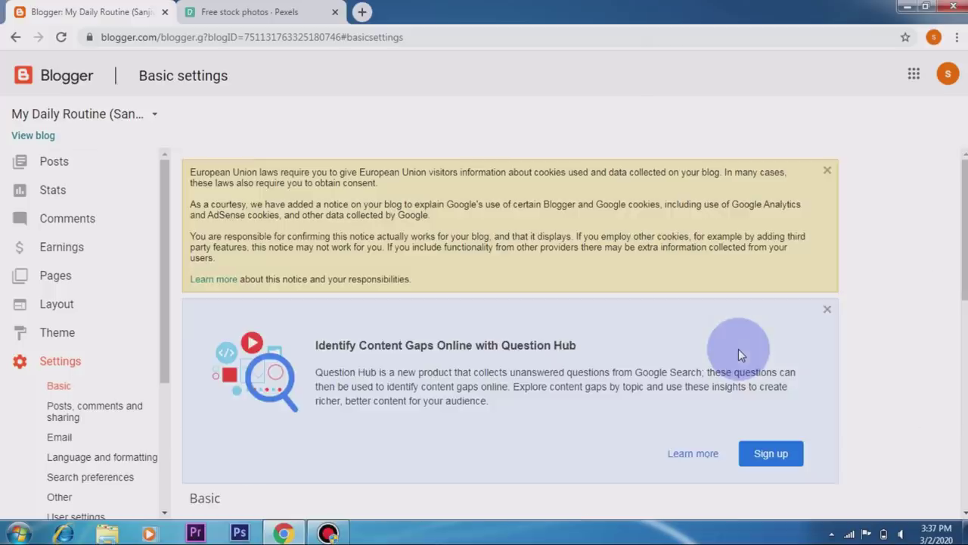
# - Create a new blog post and give it the title 2-3-2020
pyautogui.click(67, 171)
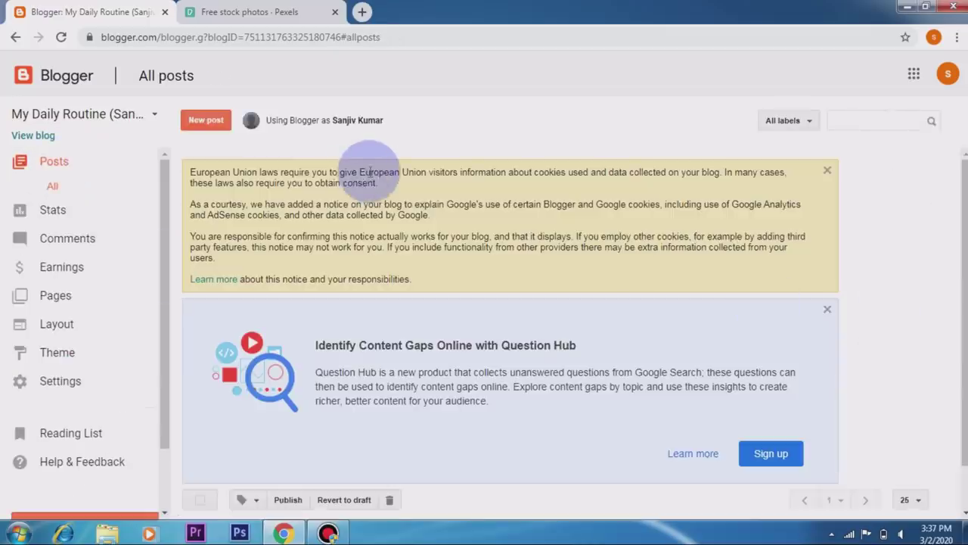
pyautogui.click(204, 121)
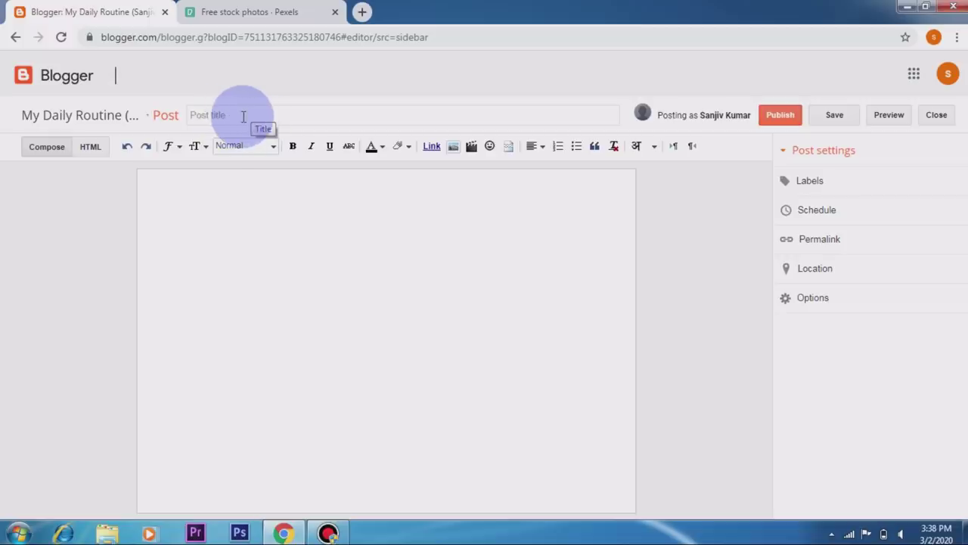
pyautogui.click(279, 308)
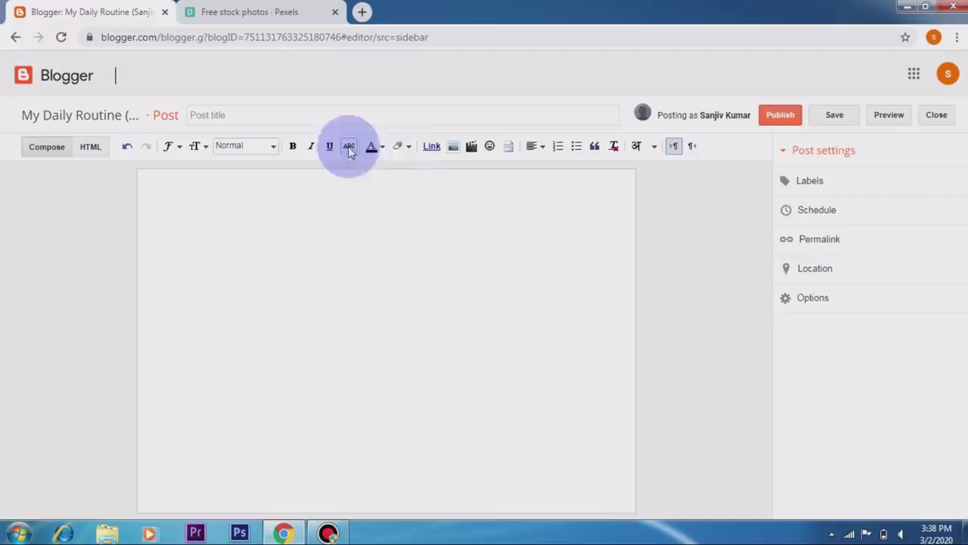
pyautogui.click(404, 326)
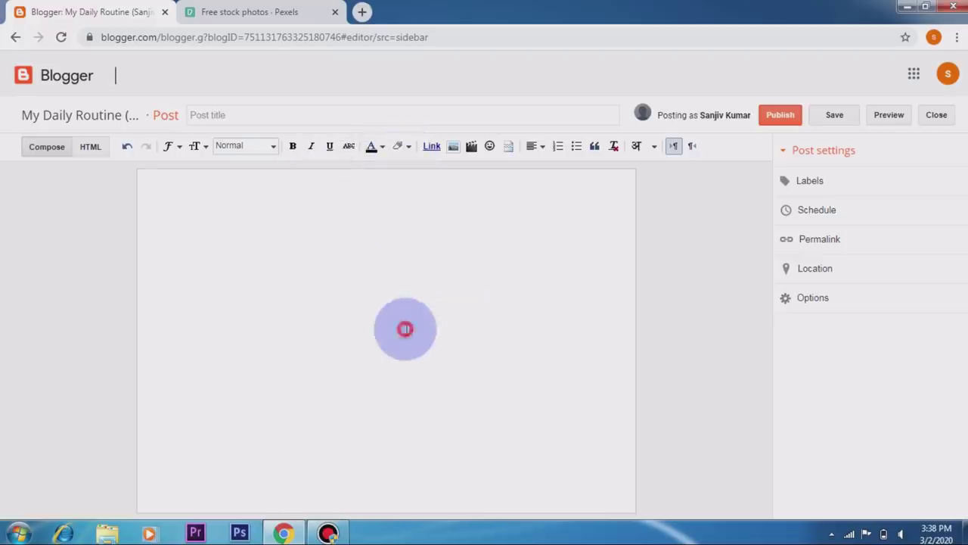
pyautogui.click(223, 113)
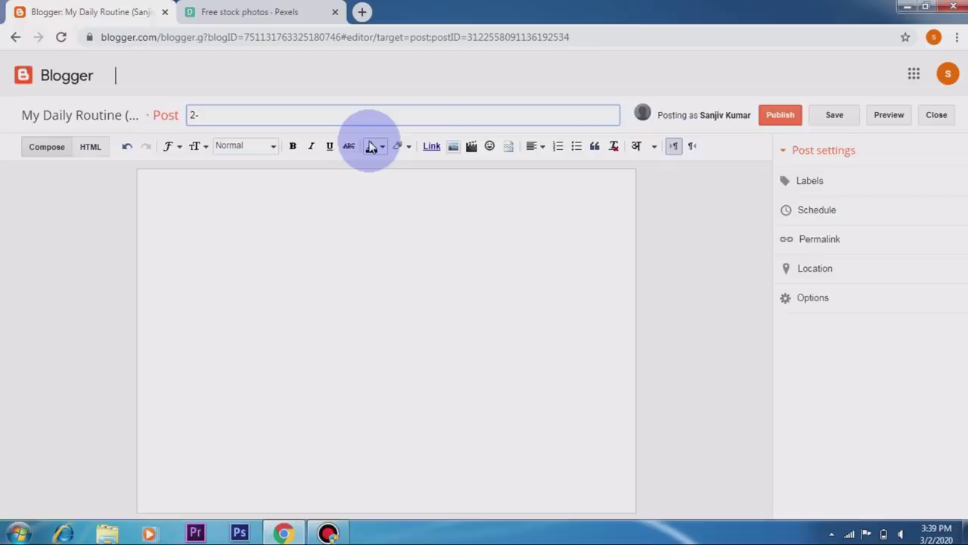
pyautogui.write('3-2020')
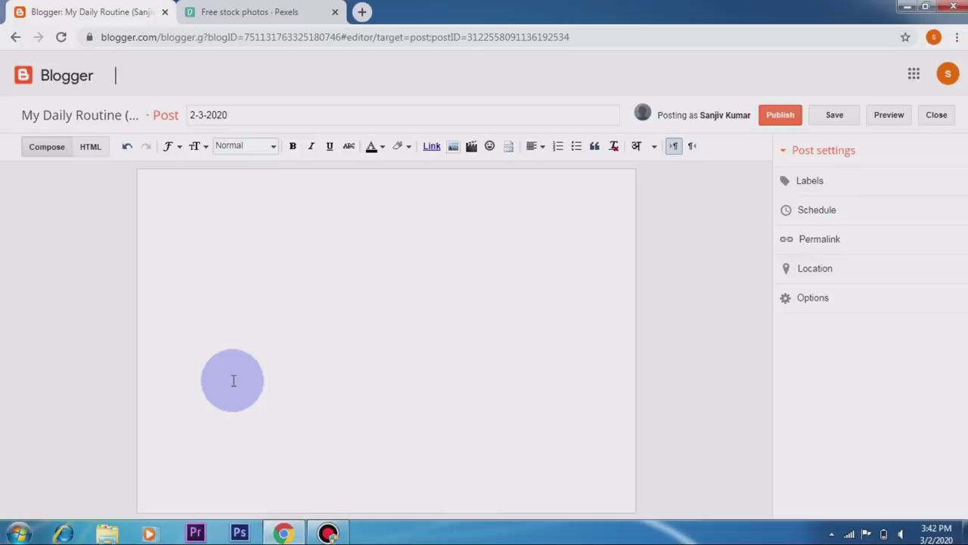
# - Choose Hindi (हिन्दी) as the transliteration language for the post body and turn phonetic transliteration on
pyautogui.click(156, 173)
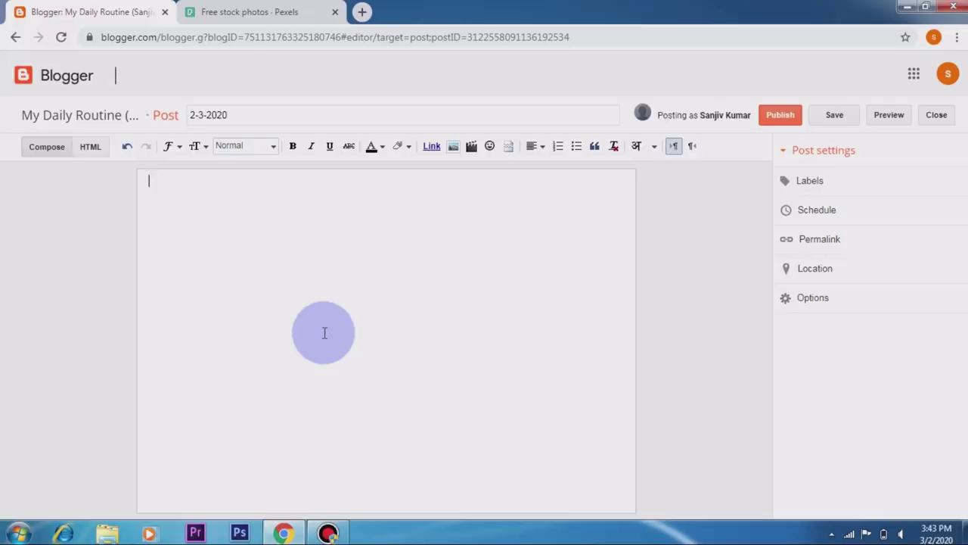
pyautogui.click(241, 230)
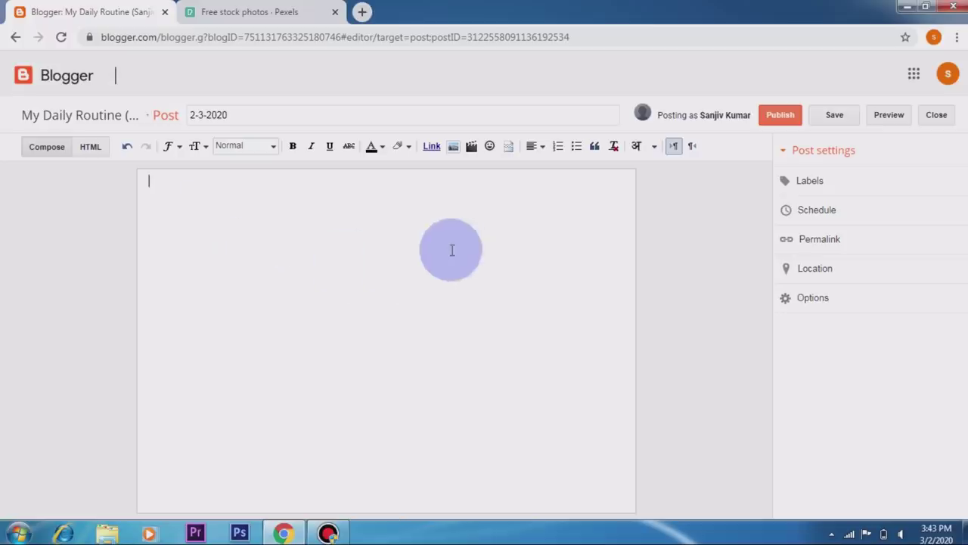
pyautogui.click(654, 148)
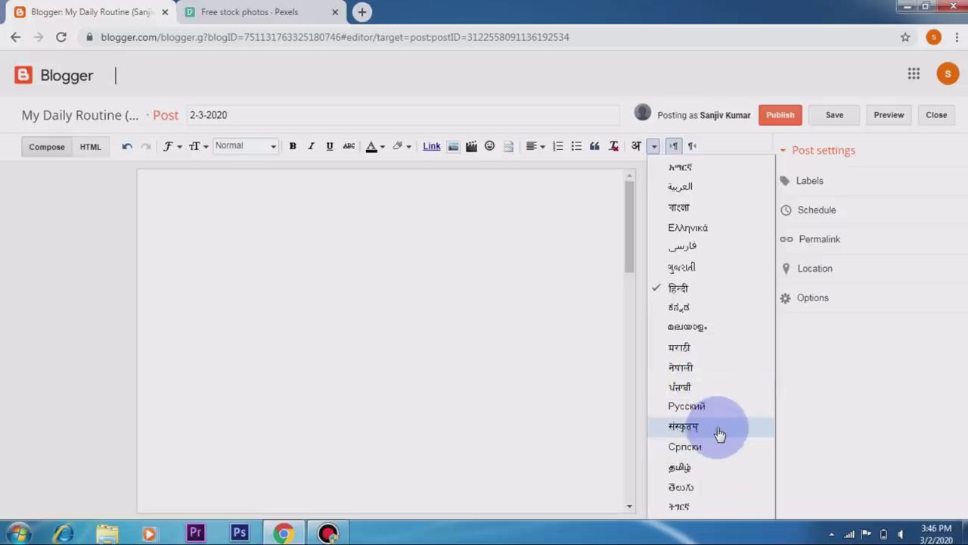
pyautogui.click(686, 290)
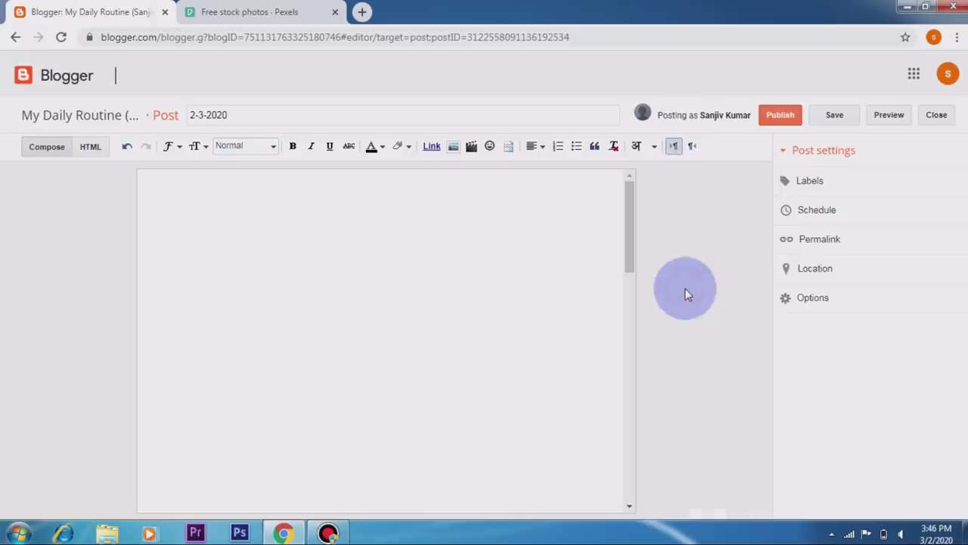
pyautogui.click(637, 148)
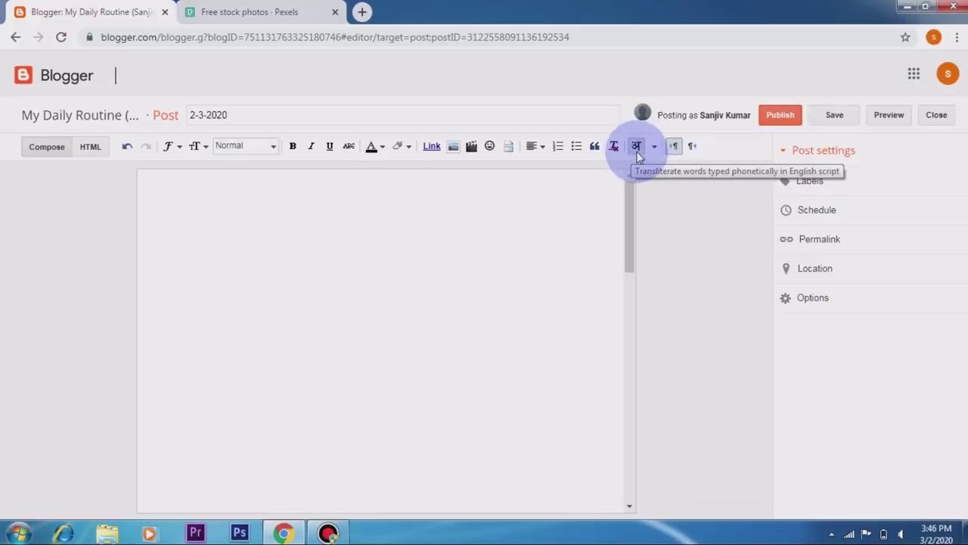
pyautogui.click(639, 150)
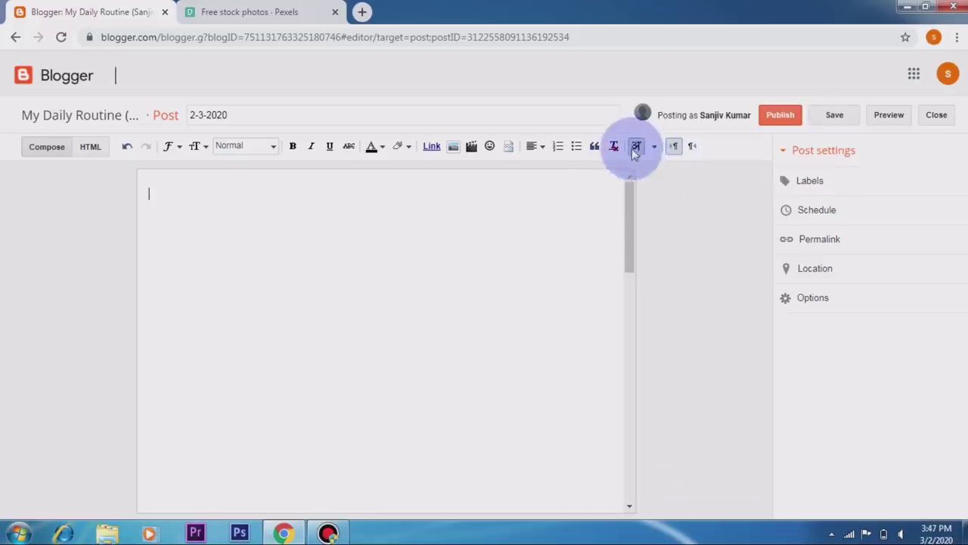
pyautogui.click(638, 147)
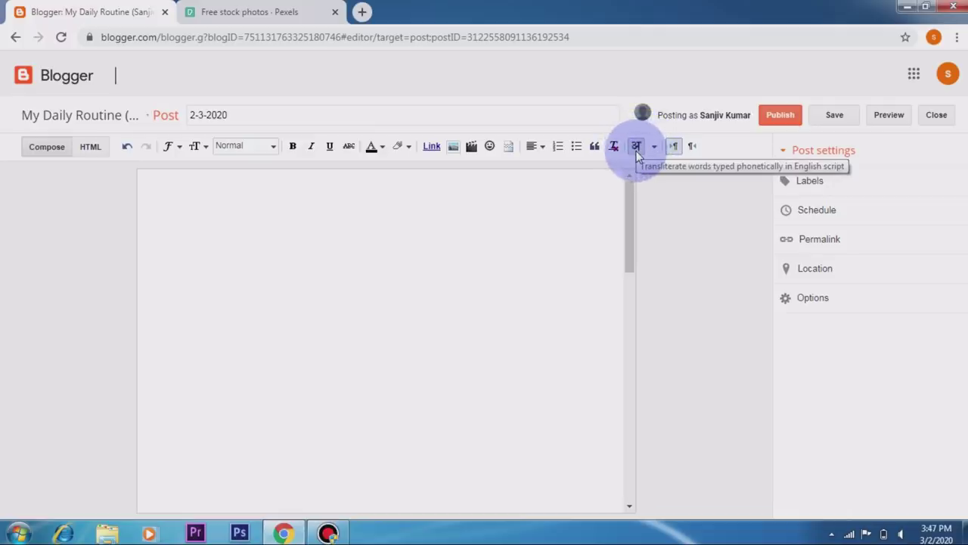
# - Begin the post body in transliterated Hindi with "मै एक स्टूडेंट हूँ. मेरी लाइफ"
pyautogui.click(160, 195)
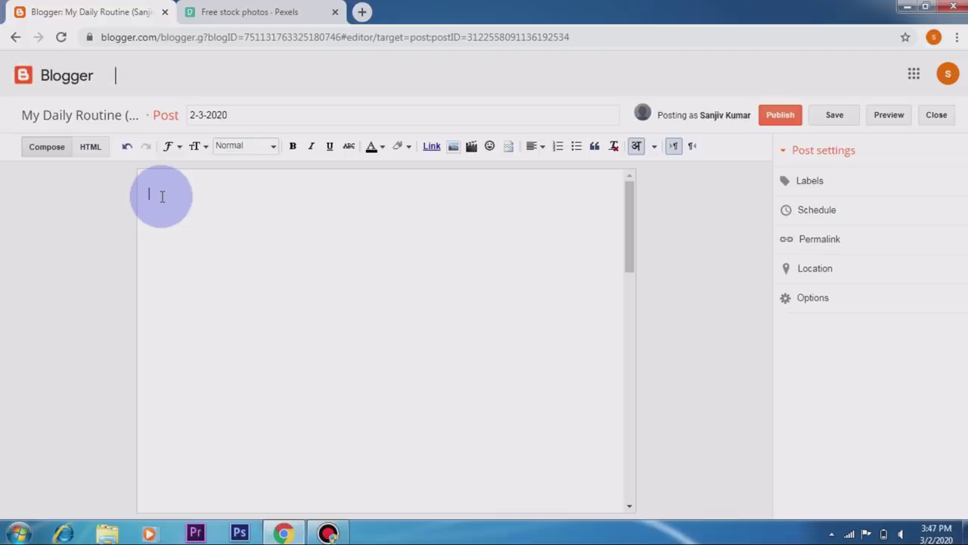
pyautogui.write('me')
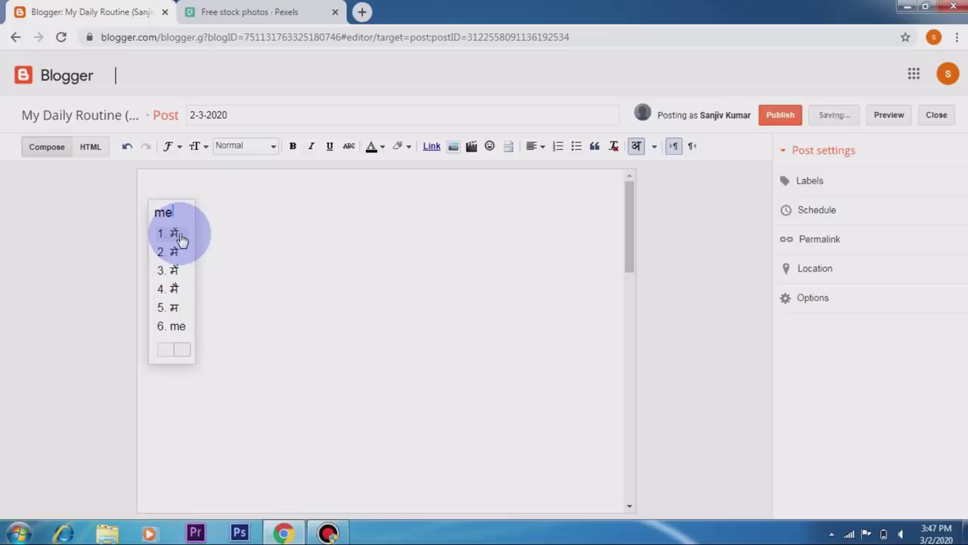
pyautogui.click(174, 291)
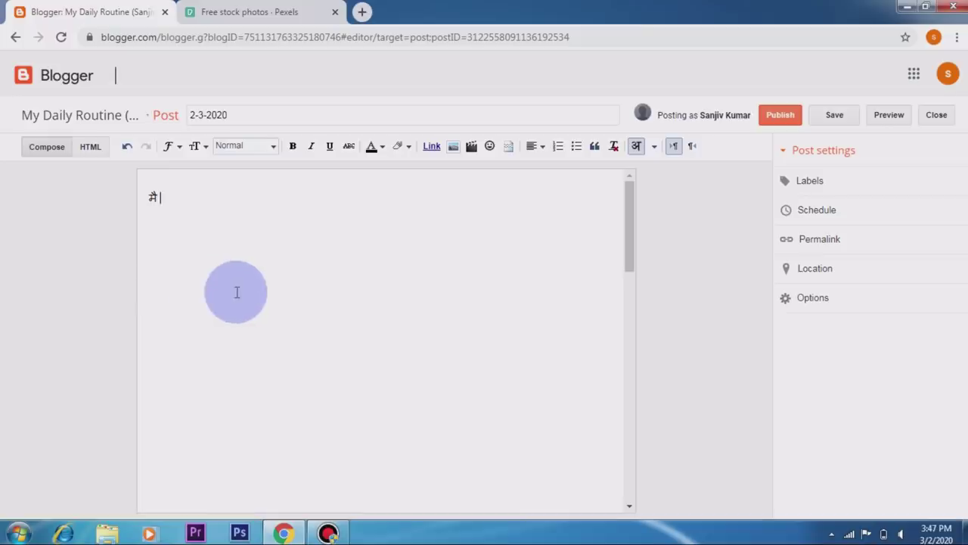
pyautogui.write('ek student hoo')
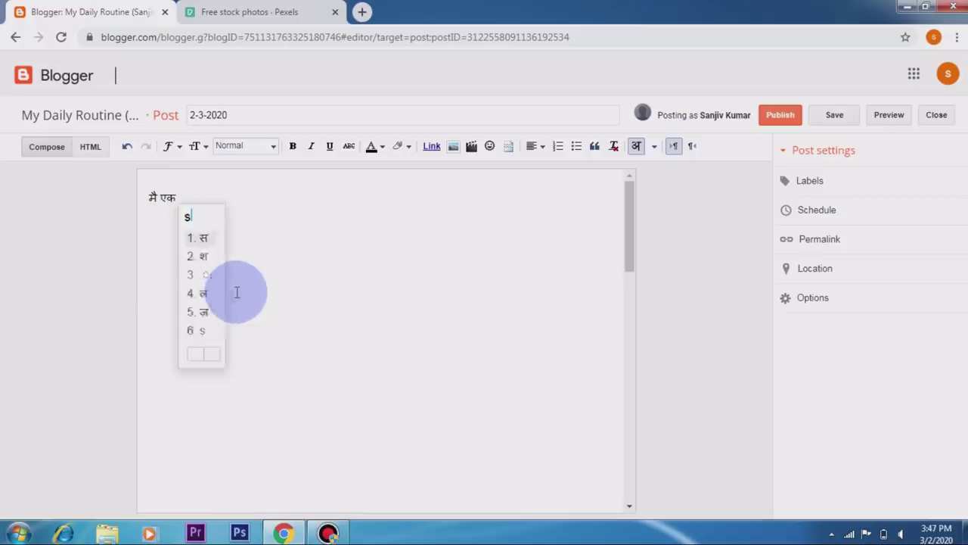
pyautogui.write('n. meri life ')
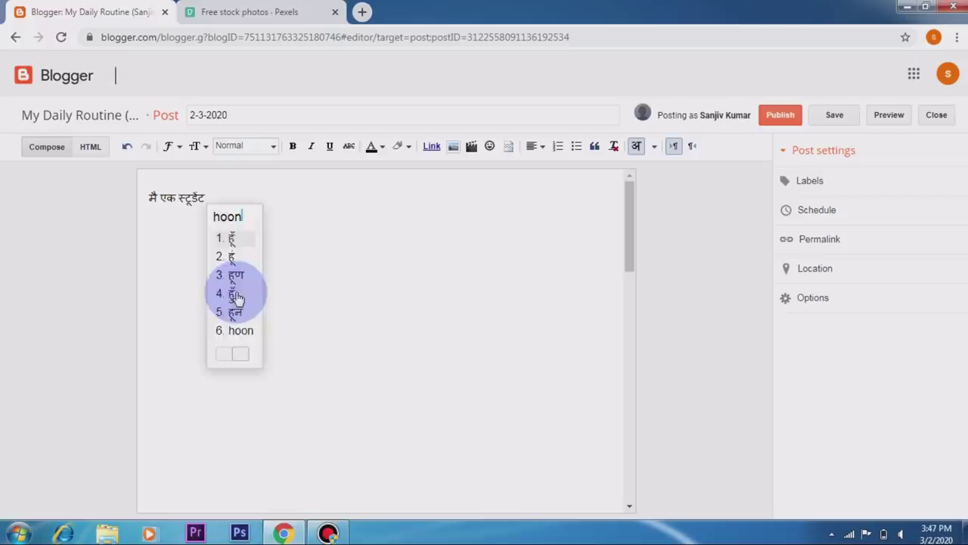
pyautogui.write('bahit diff')
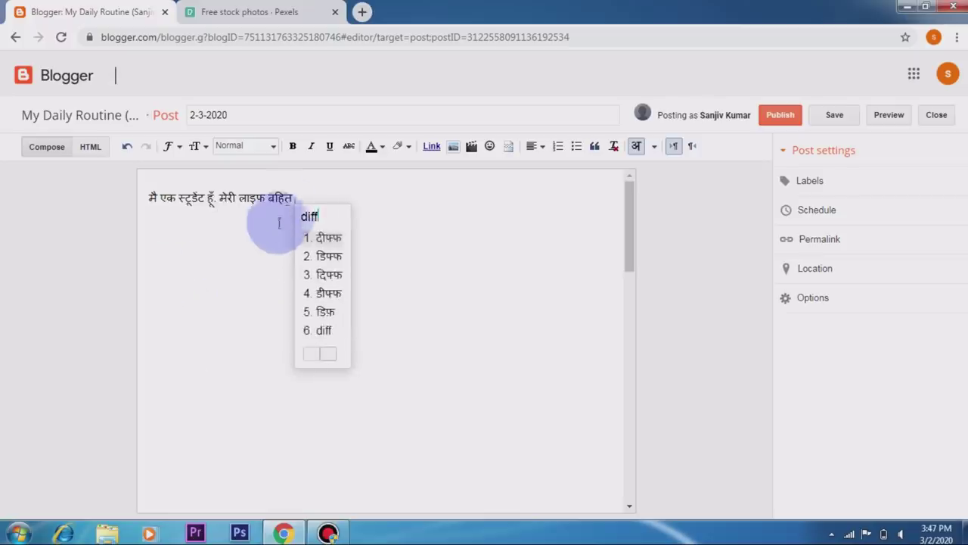
# - Replace the misspelled word after "लाइफ" with "बहुत" and finish the sentence with "मुश्किल है"
pyautogui.click(284, 198)
pyautogui.moveTo(285, 198); pyautogui.dragTo(271, 198)
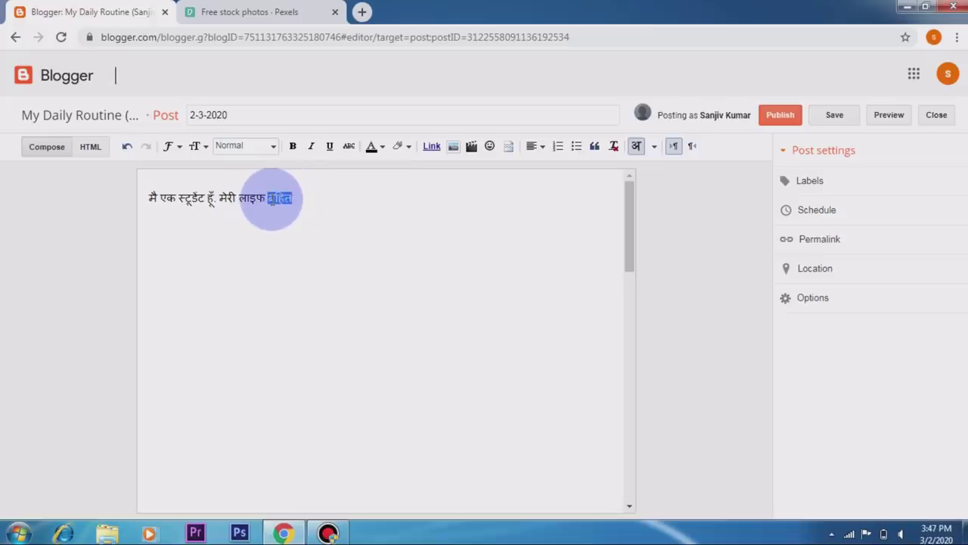
pyautogui.press('BackSpace')
pyautogui.write('bahut')
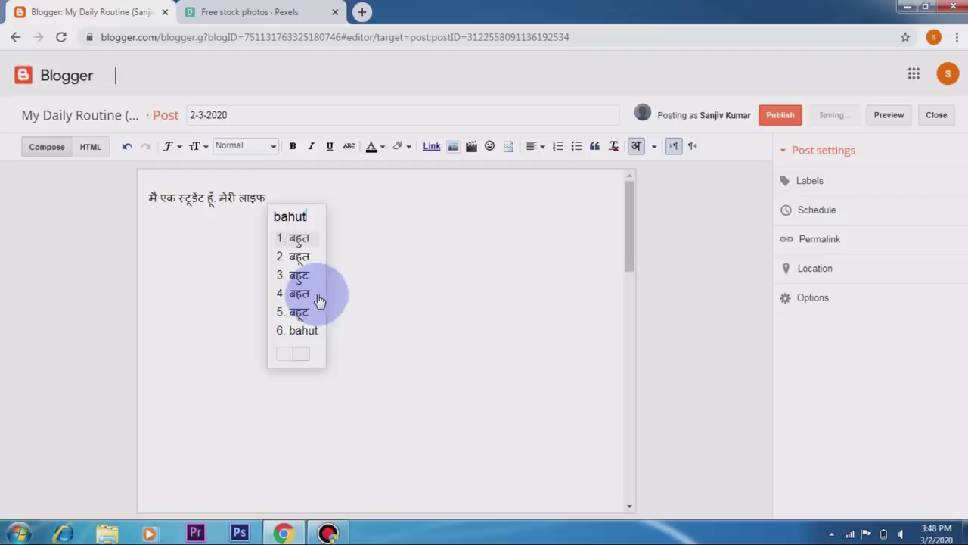
pyautogui.click(301, 240)
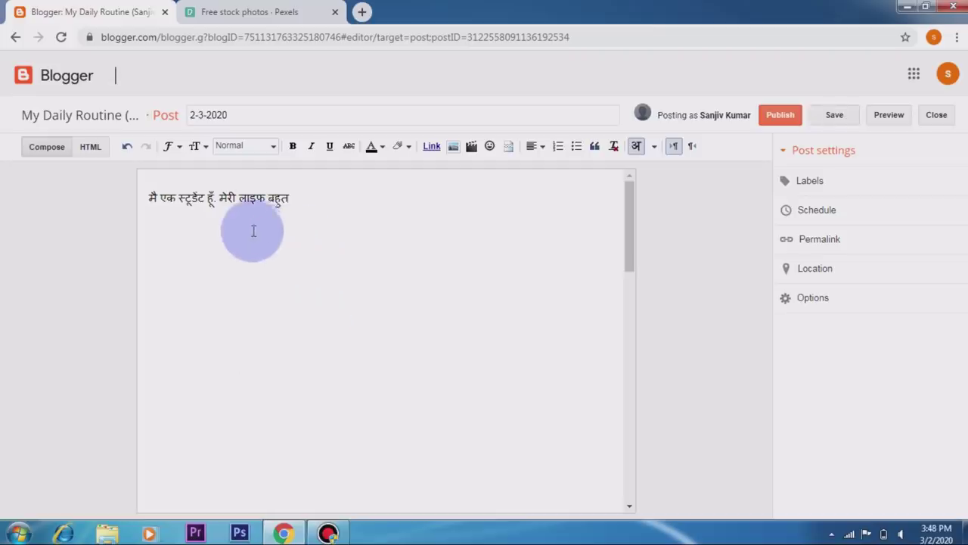
pyautogui.write('mushkil hai')
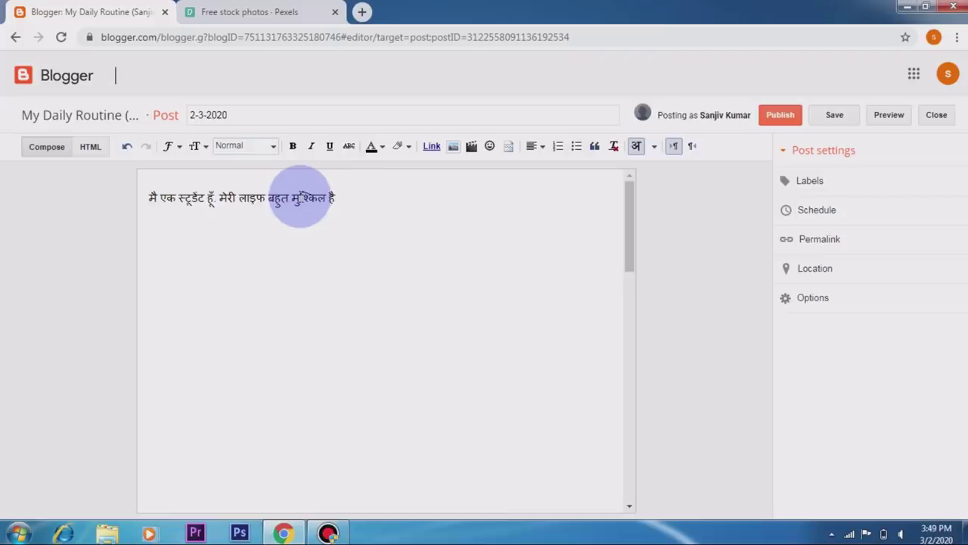
# - Continue the Hindi paragraph with "आप मेरी डेली रूटीन के बारे में जानना", choosing the correct spelling of the last word
pyautogui.write('aap meri ')
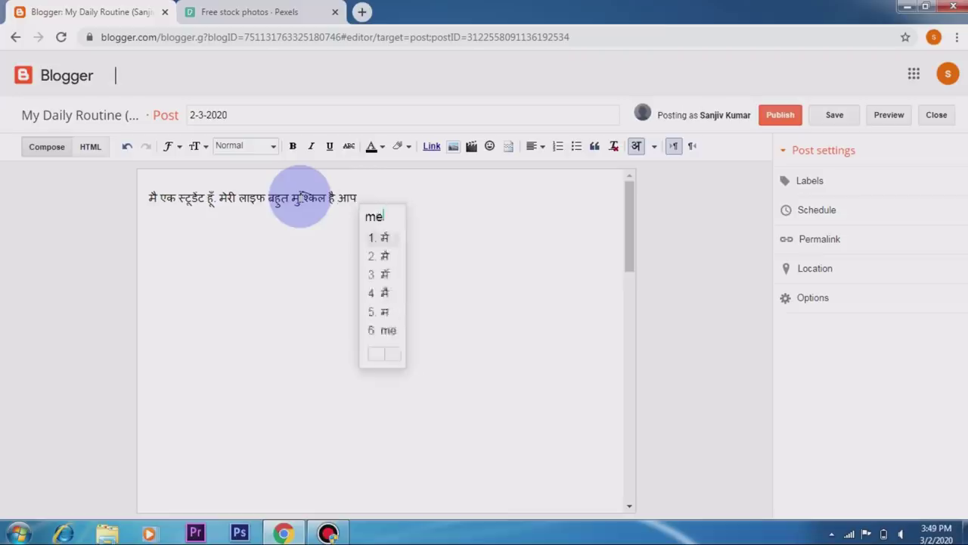
pyautogui.write('daily routine ')
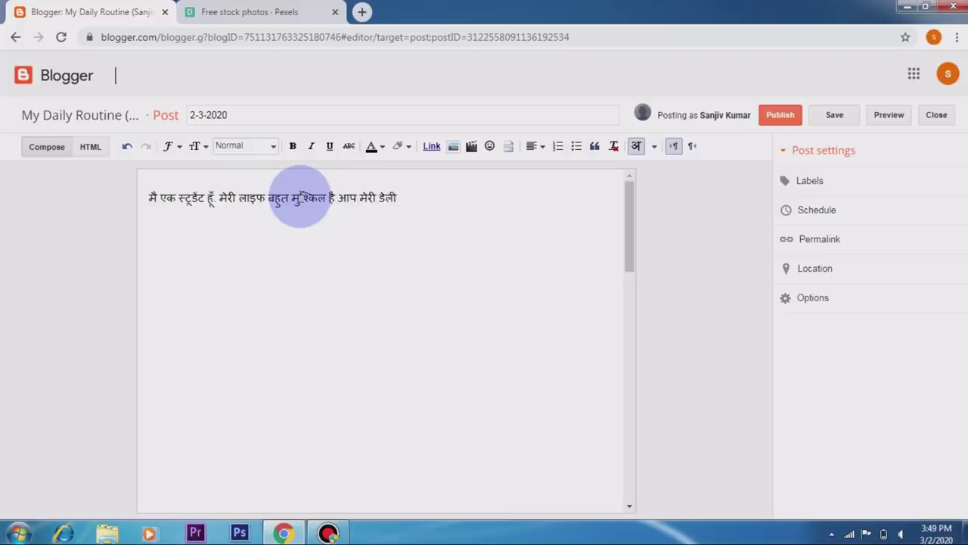
pyautogui.write('ke baare me ')
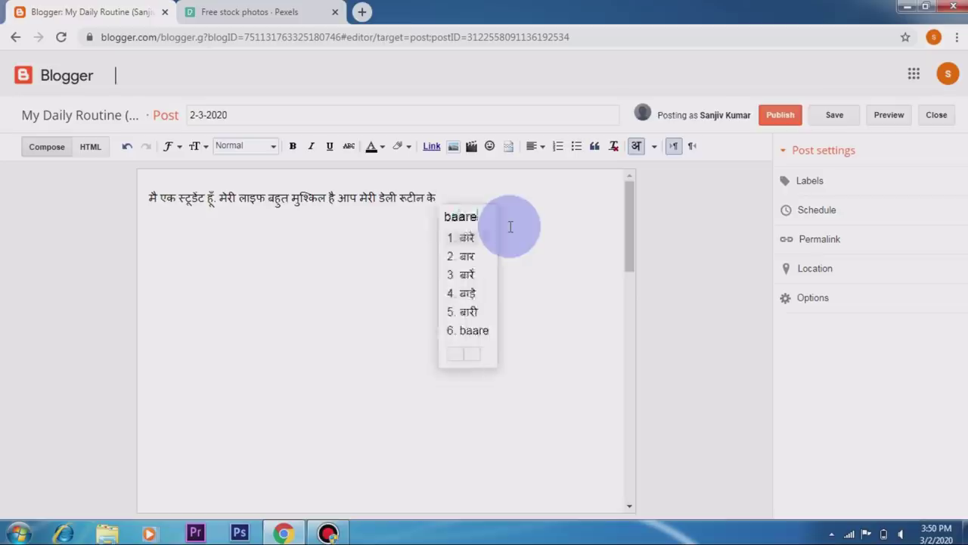
pyautogui.write('jaannna')
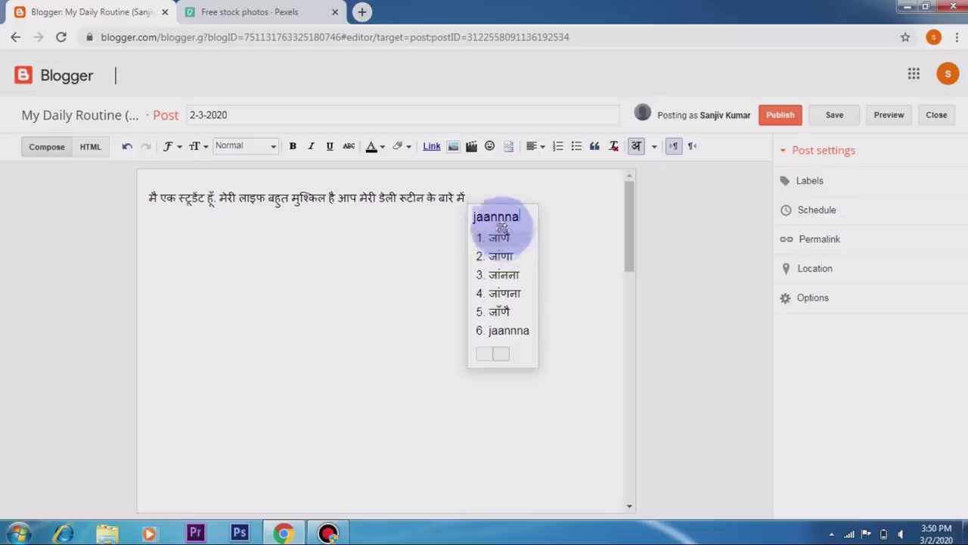
pyautogui.click(479, 196)
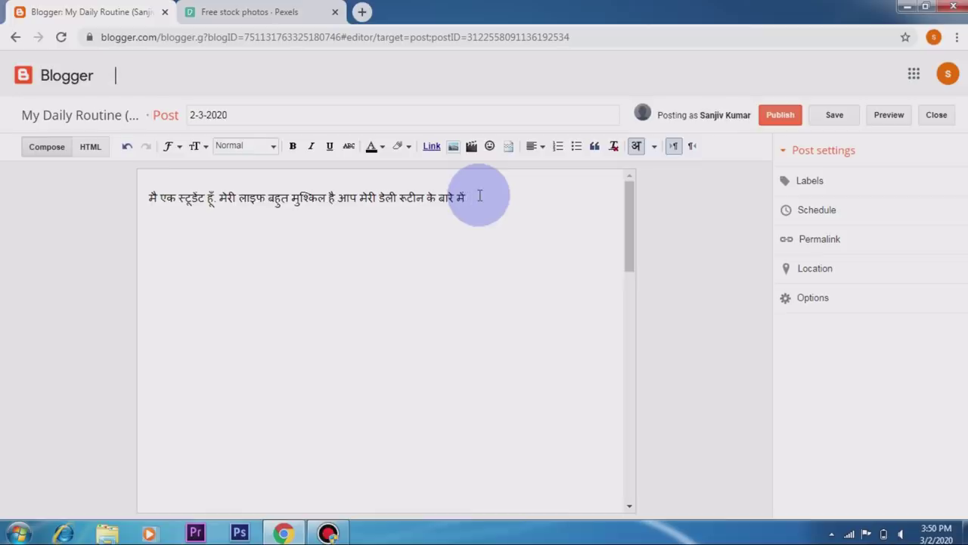
pyautogui.write('jaanana')
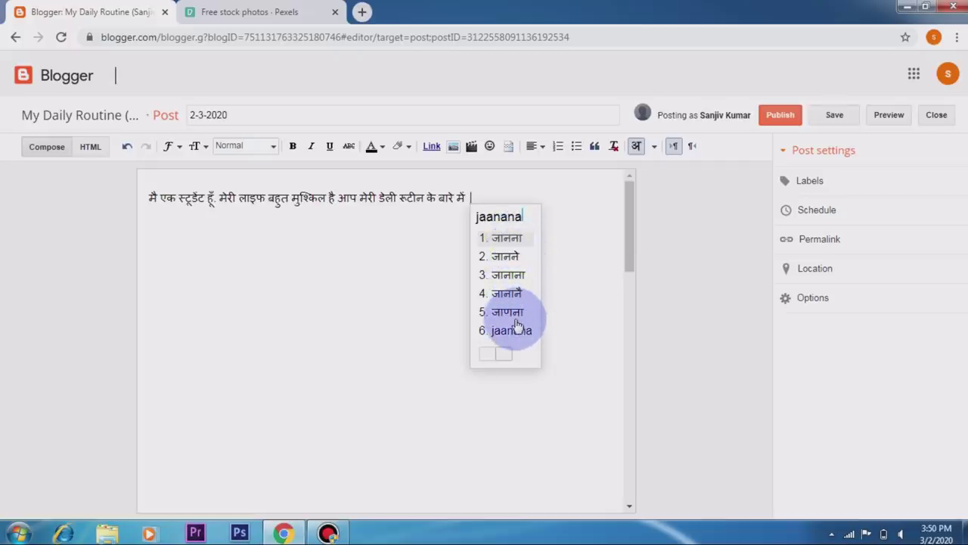
pyautogui.click(507, 239)
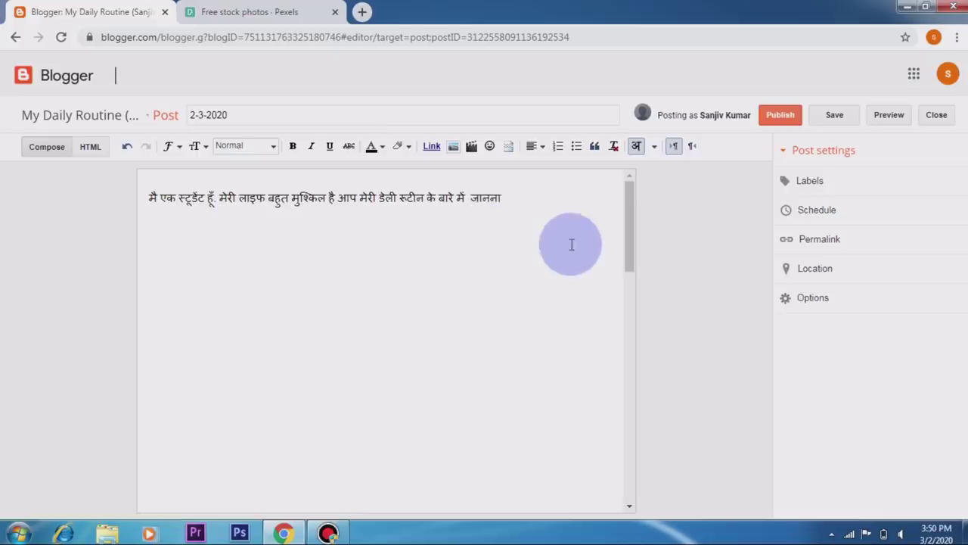
# - Complete the Hindi paragraph with "चाहते हैं तो मेरा ब्लॉग रोज़ पढ़ा करिये |"
pyautogui.write('chahte hain to mer')
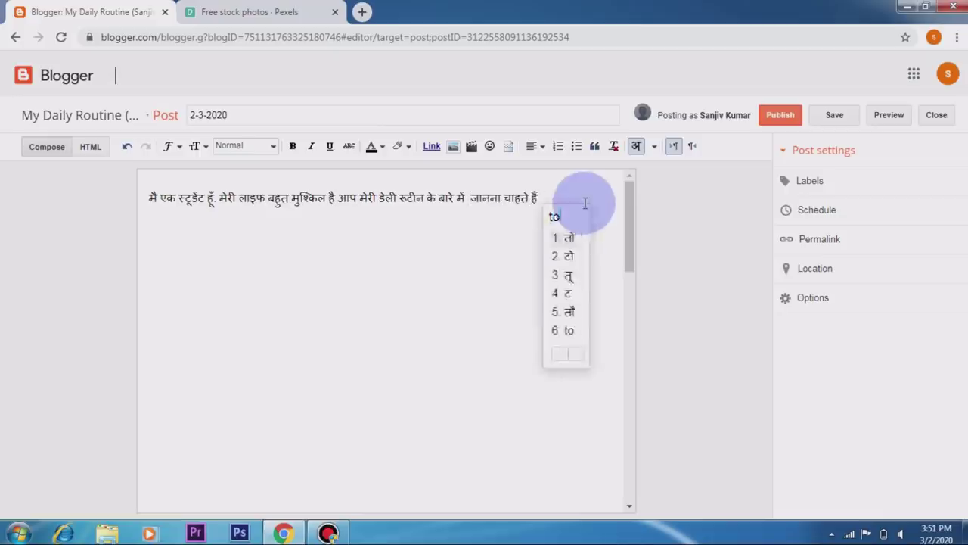
pyautogui.write('a blog roz ')
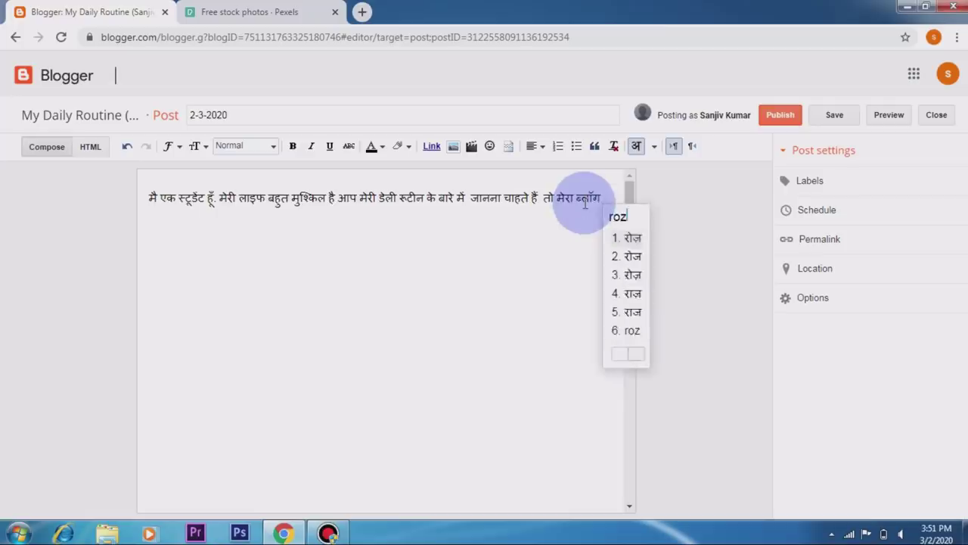
pyautogui.write('padha kariye |')
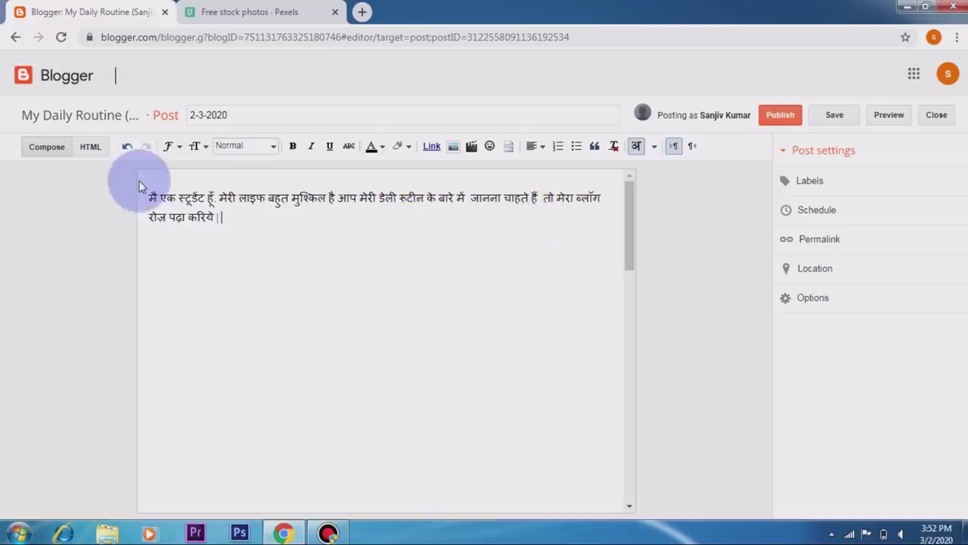
pyautogui.write('।')
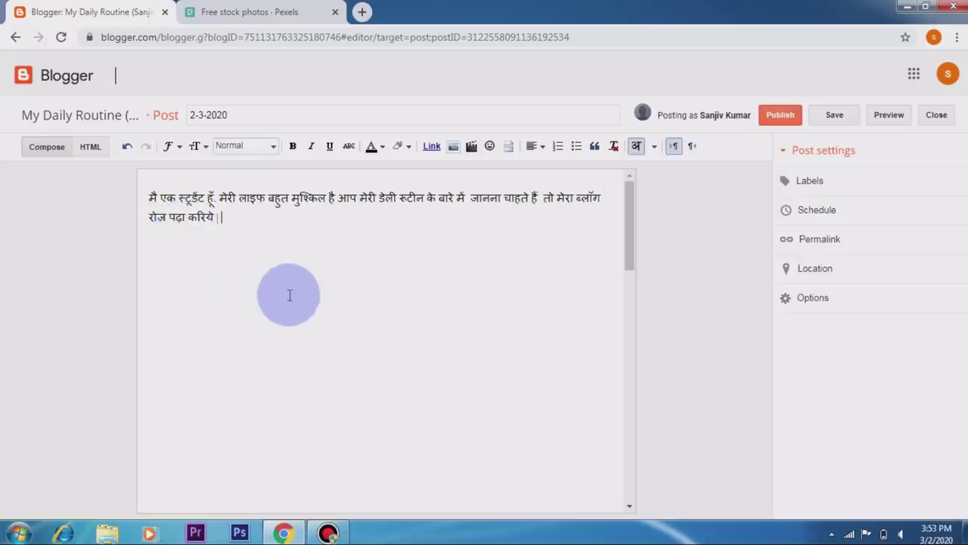
pyautogui.write('।')
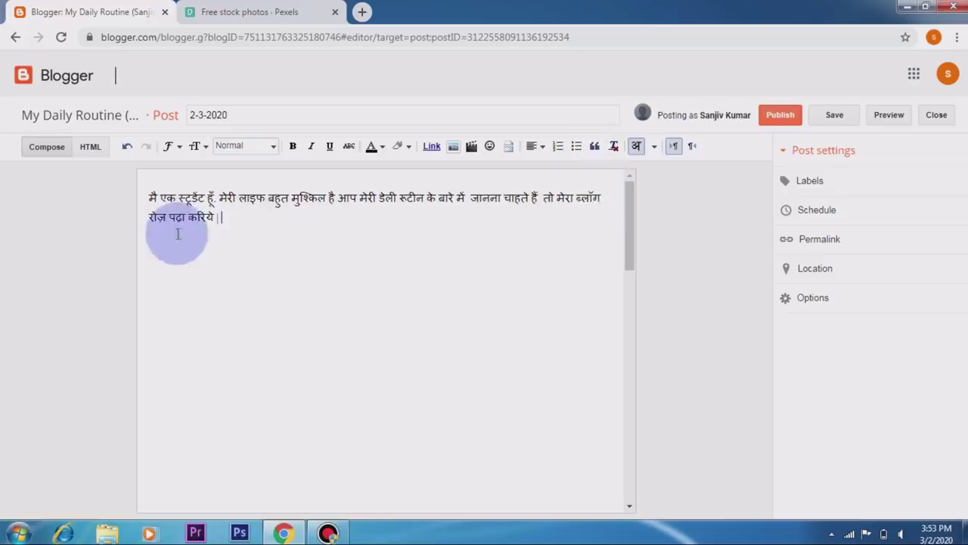
# - Leave several blank lines below the Hindi paragraph and add a full-width dashed separator line
pyautogui.click(654, 146)
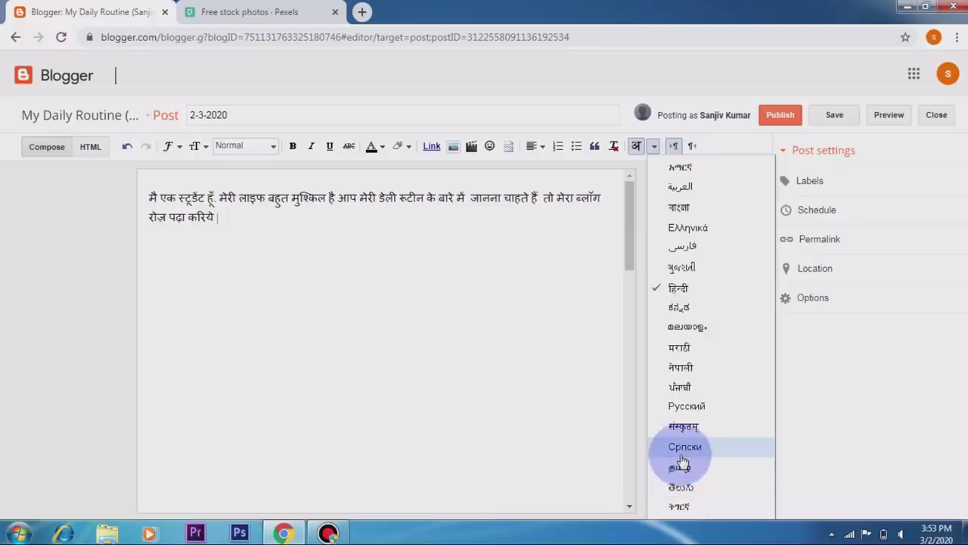
pyautogui.click(266, 221)
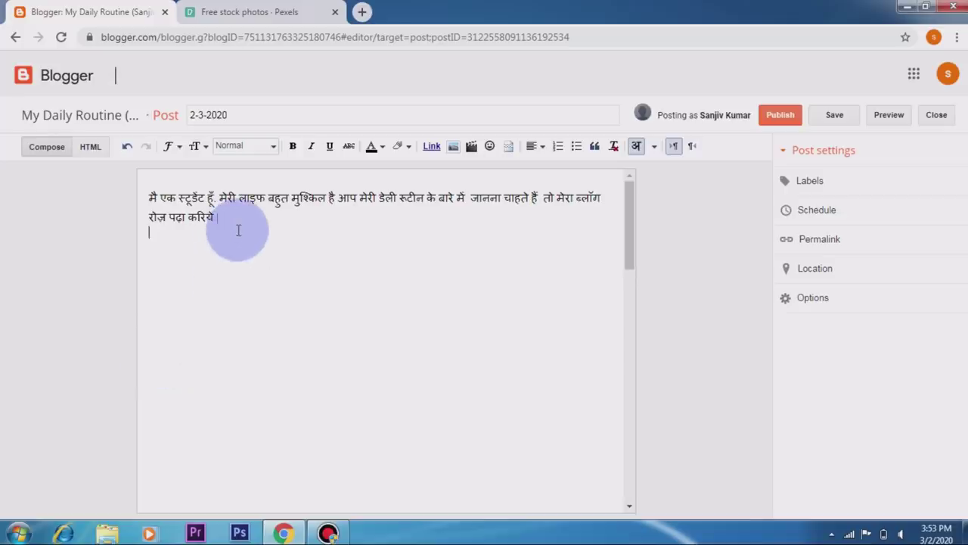
pyautogui.press('Return')
pyautogui.press('Return')
pyautogui.write('---------------------------------------------------------------------------------------------------------')
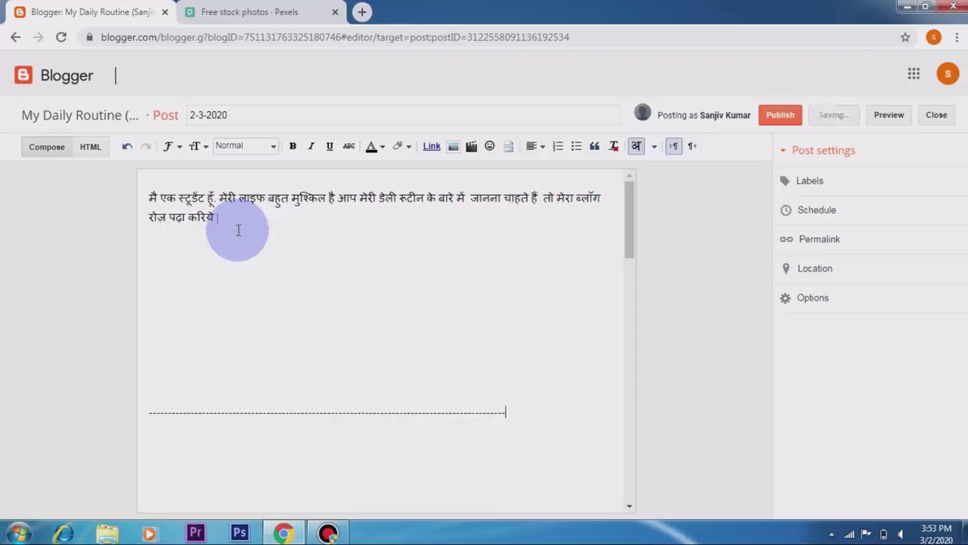
pyautogui.write('-------------------------------')
# - Turn off transliteration and add the heading "English Translation:-" directly below the dashed line
pyautogui.click(252, 452)
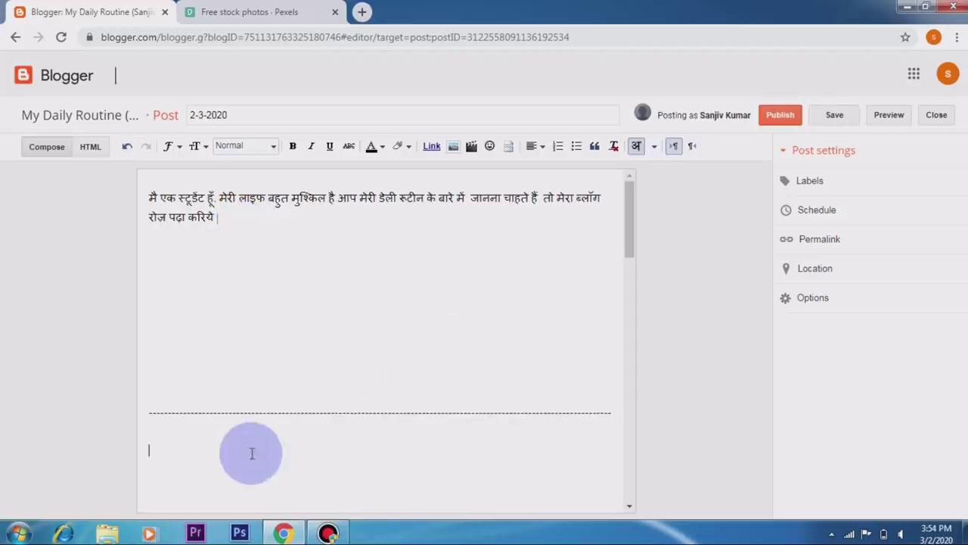
pyautogui.click(155, 423)
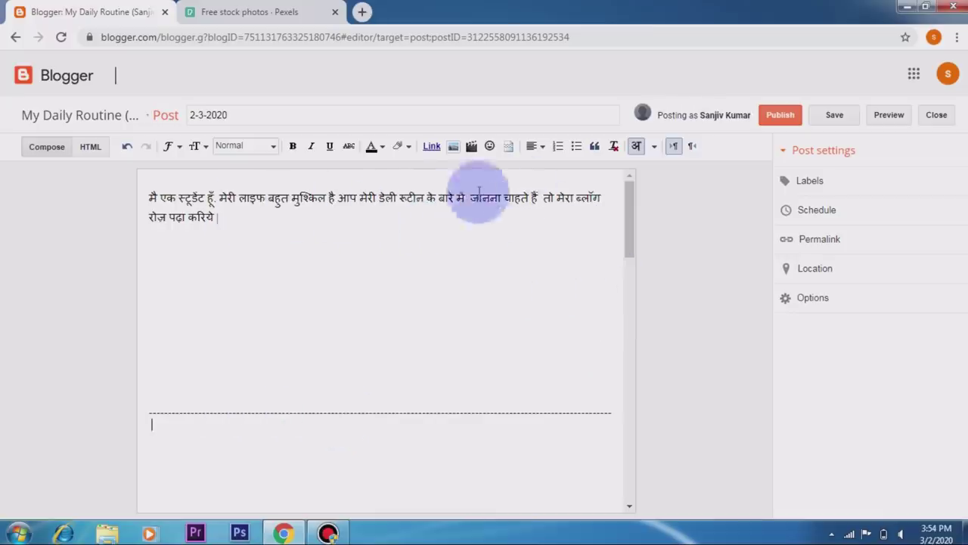
pyautogui.click(637, 148)
pyautogui.click(268, 426)
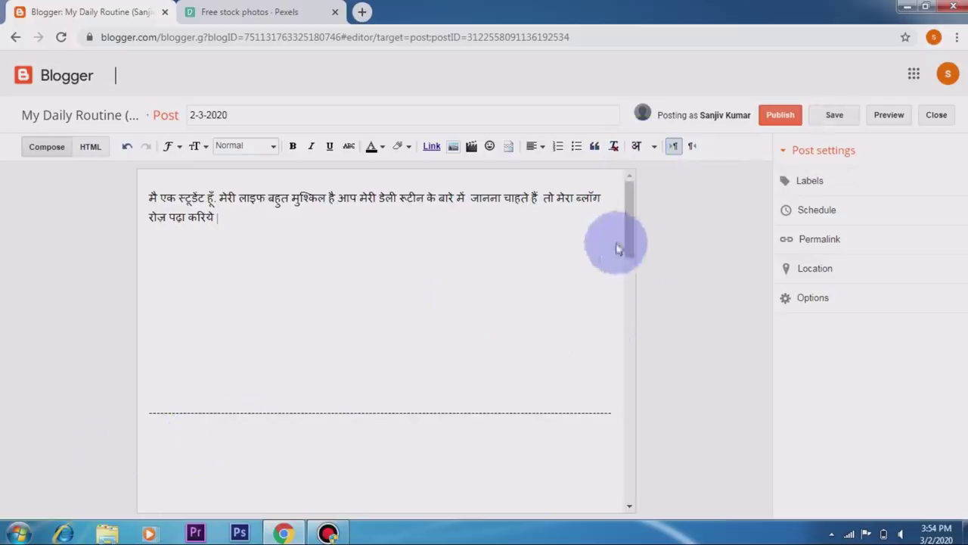
pyautogui.click(655, 146)
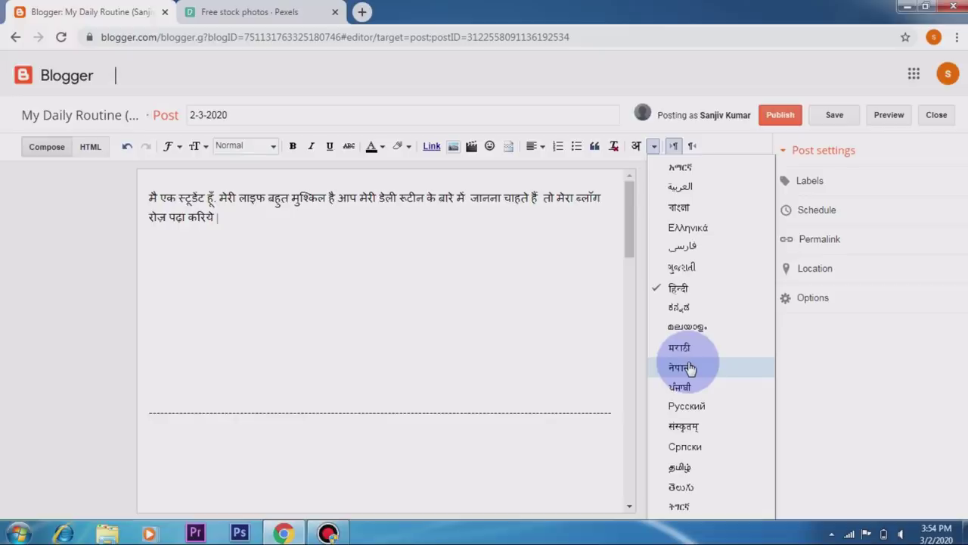
pyautogui.click(652, 147)
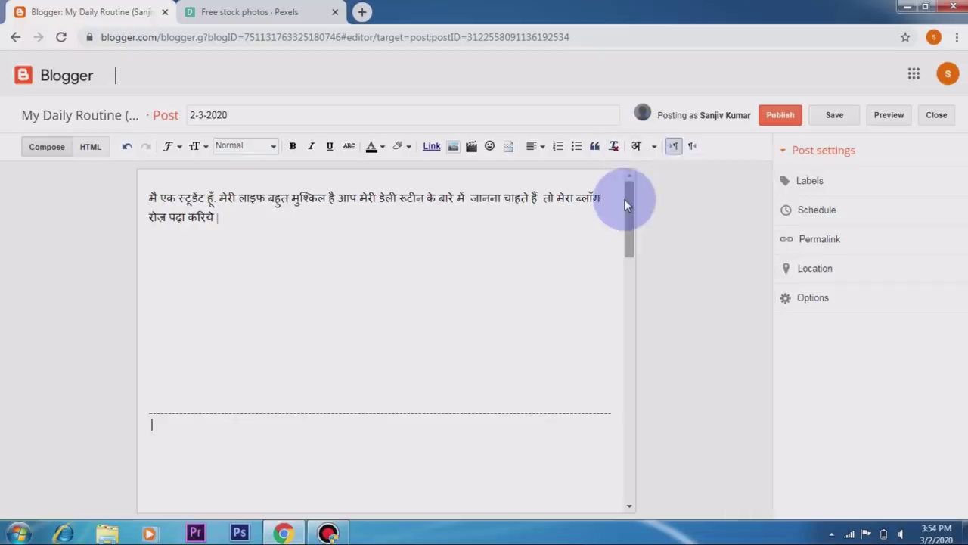
pyautogui.write('English ')
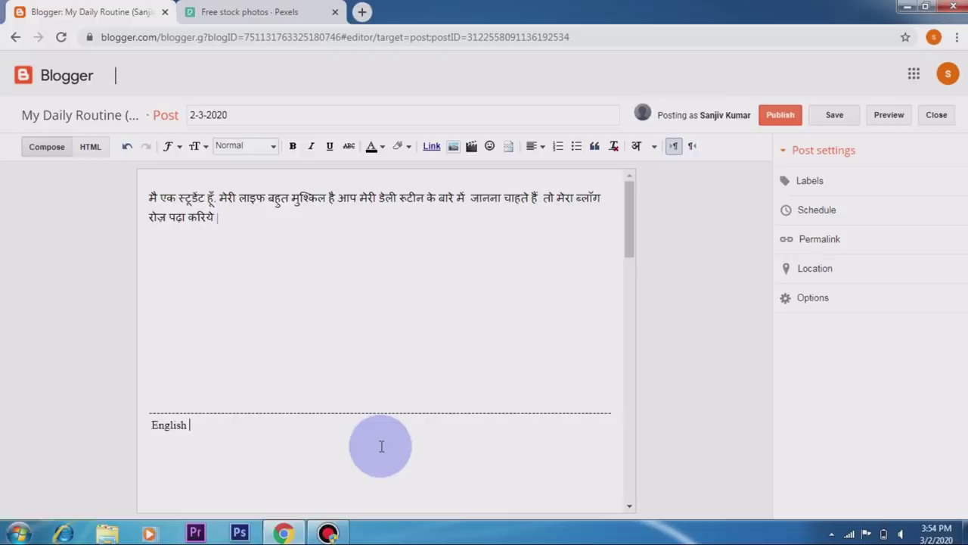
pyautogui.write('Translation:-')
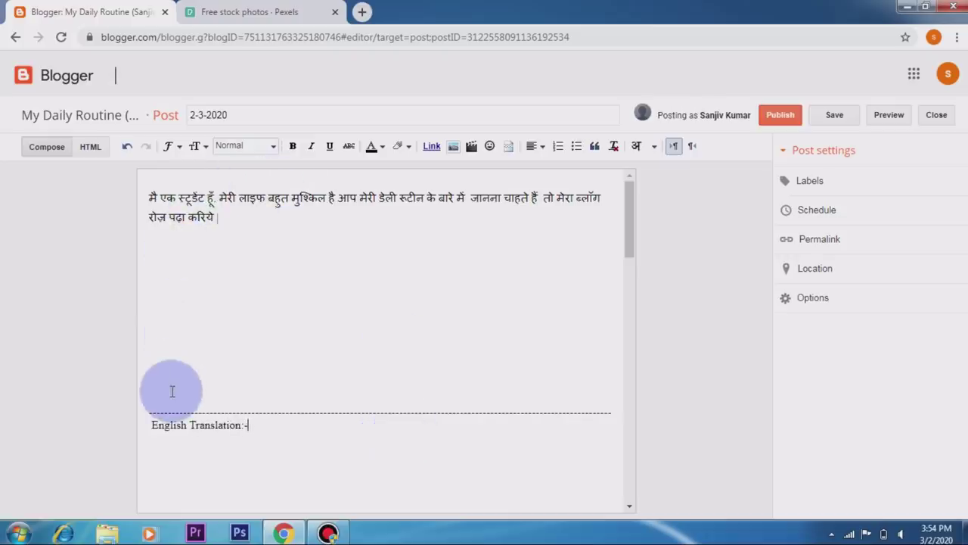
pyautogui.scroll(-1, 446, 456)
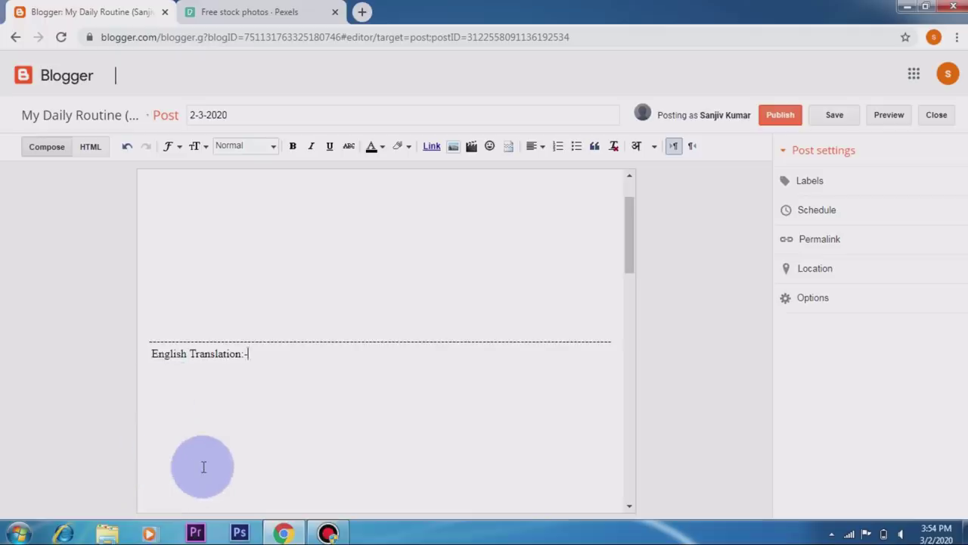
pyautogui.scroll(1, 201, 464)
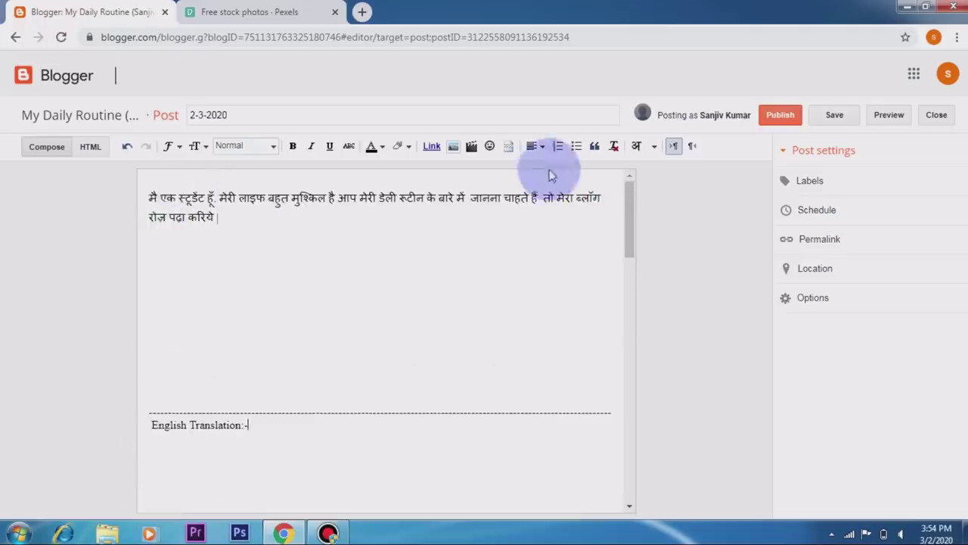
pyautogui.scroll(-4, 431, 318)
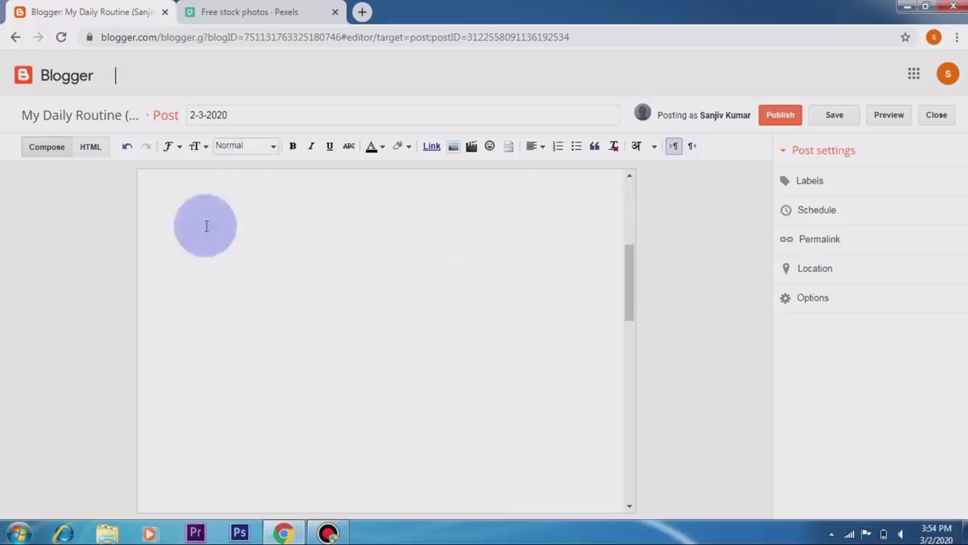
# - Switch to the Google Translate app on the phone and open its list of source languages
pyautogui.scroll(4, 284, 358)
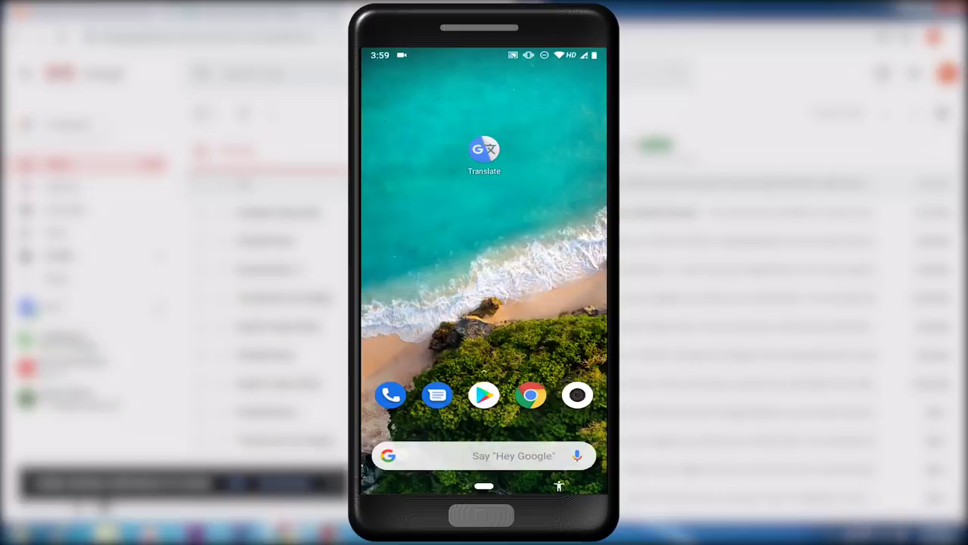
pyautogui.click(484, 149)
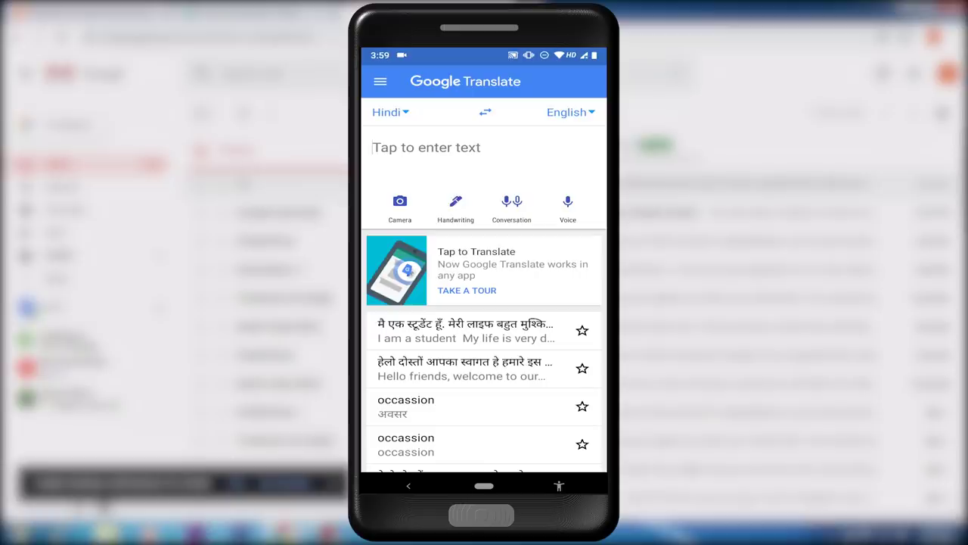
pyautogui.click(387, 112)
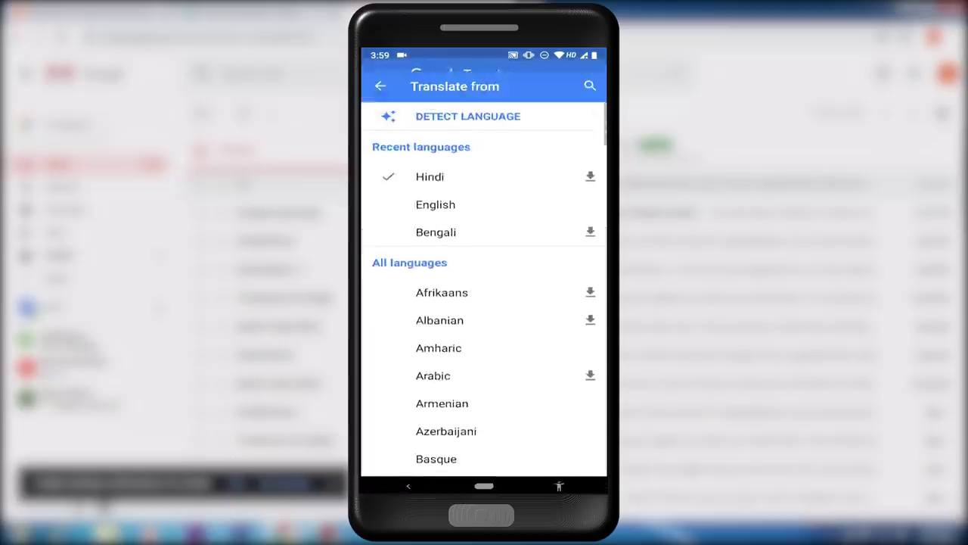
# - Look through the full list of available source languages down to its end
pyautogui.scroll(-1, 485, 284)
pyautogui.scroll(-5, 484, 284)
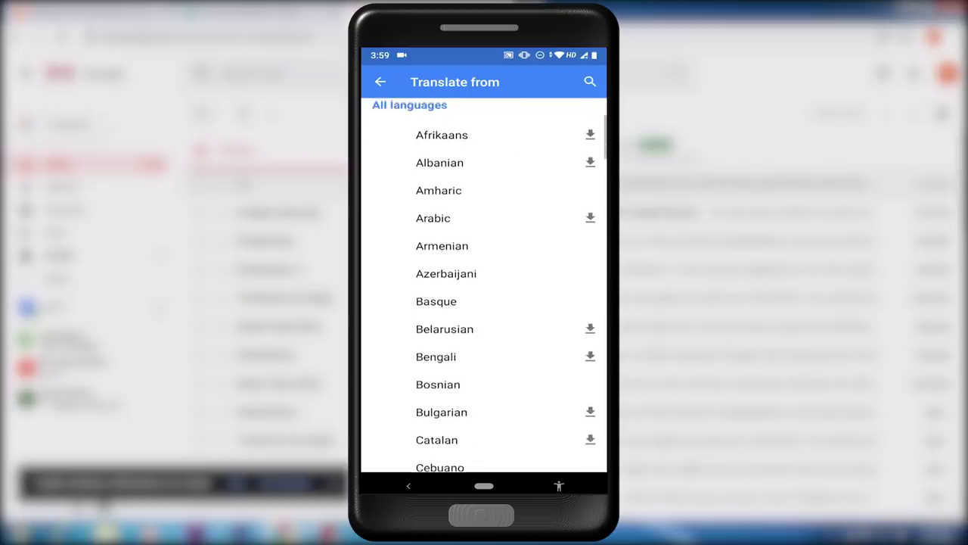
pyautogui.scroll(-6, 484, 285)
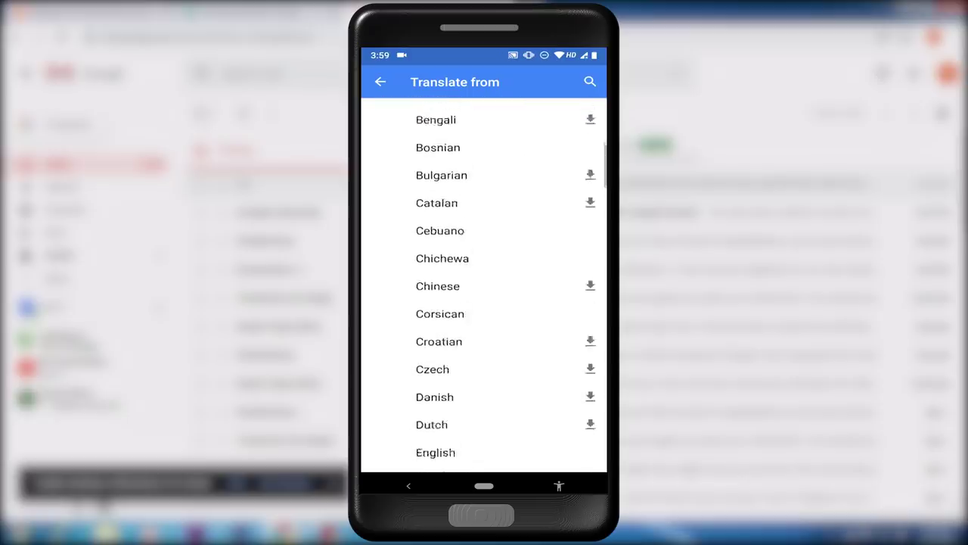
pyautogui.scroll(-4, 484, 284)
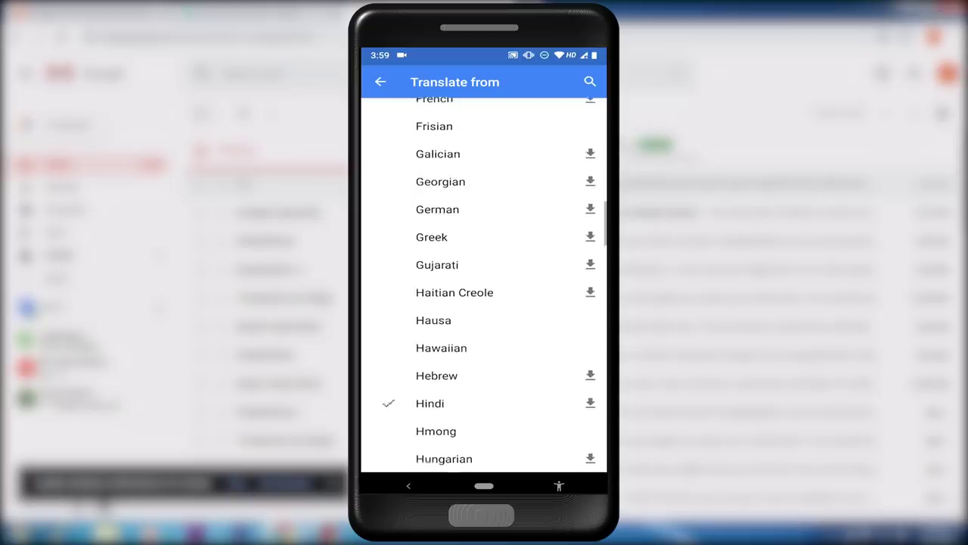
pyautogui.scroll(-5, 484, 285)
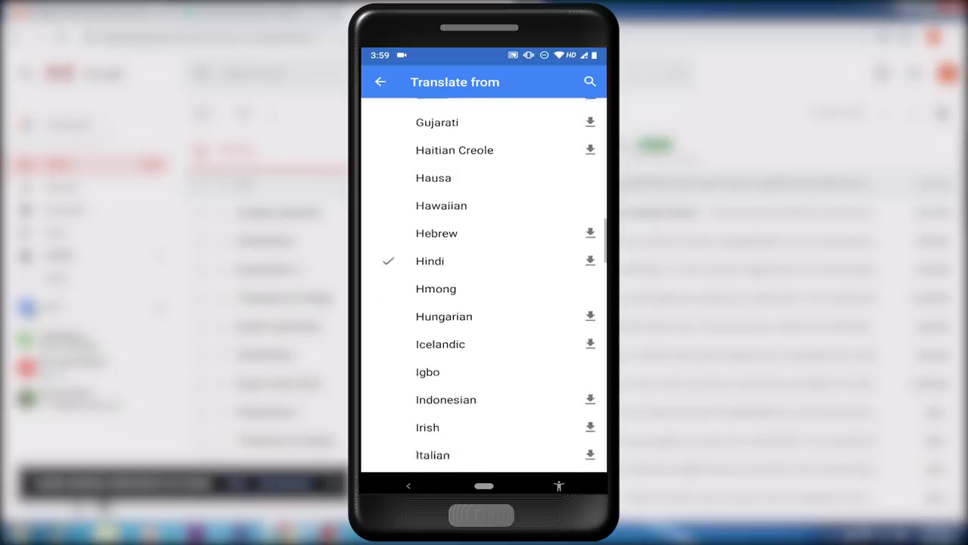
pyautogui.scroll(-7, 484, 284)
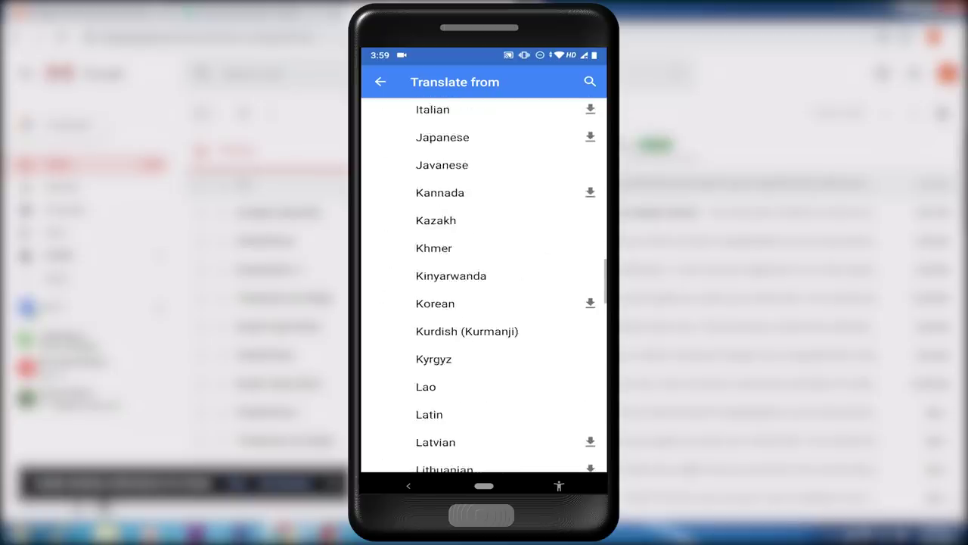
pyautogui.scroll(-5, 485, 284)
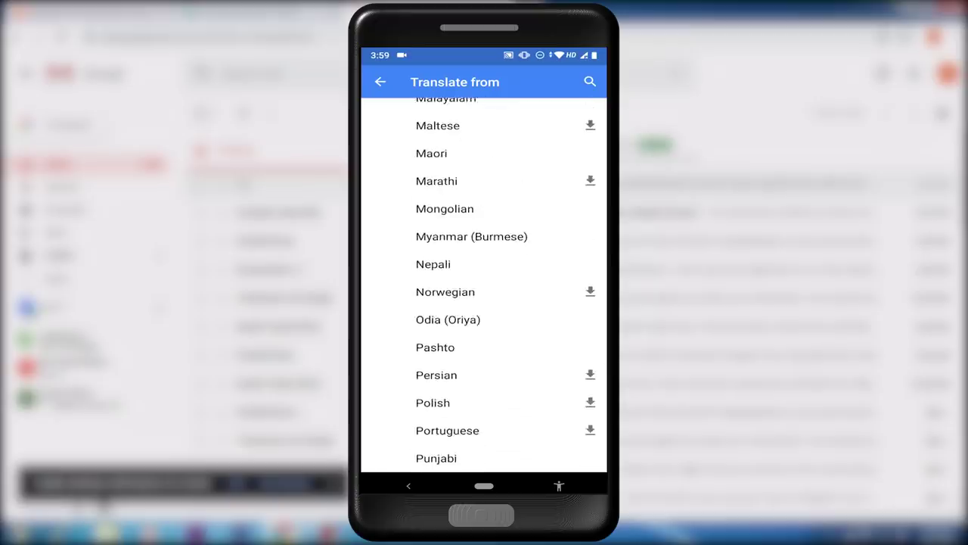
pyautogui.scroll(-3, 484, 284)
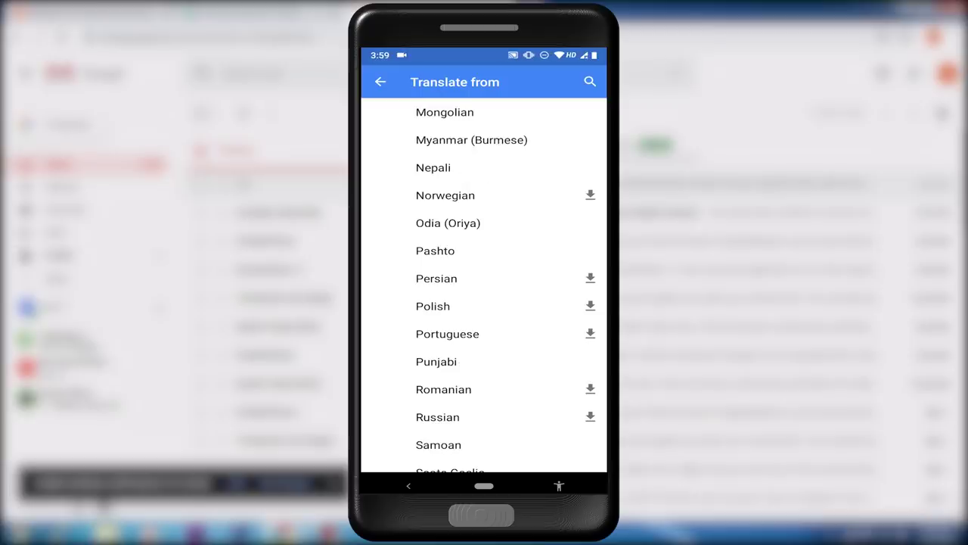
pyautogui.scroll(-1, 484, 284)
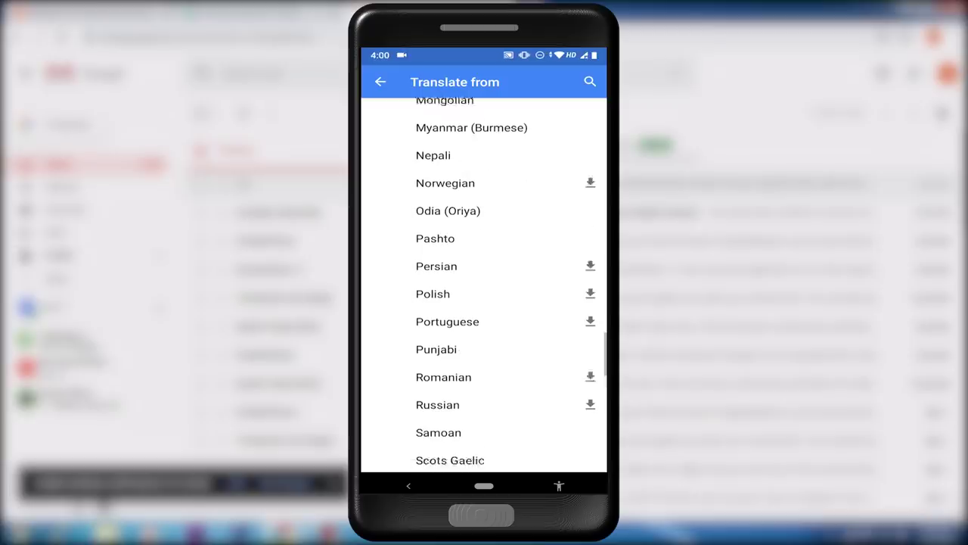
pyautogui.scroll(-3, 484, 284)
pyautogui.scroll(-4, 484, 285)
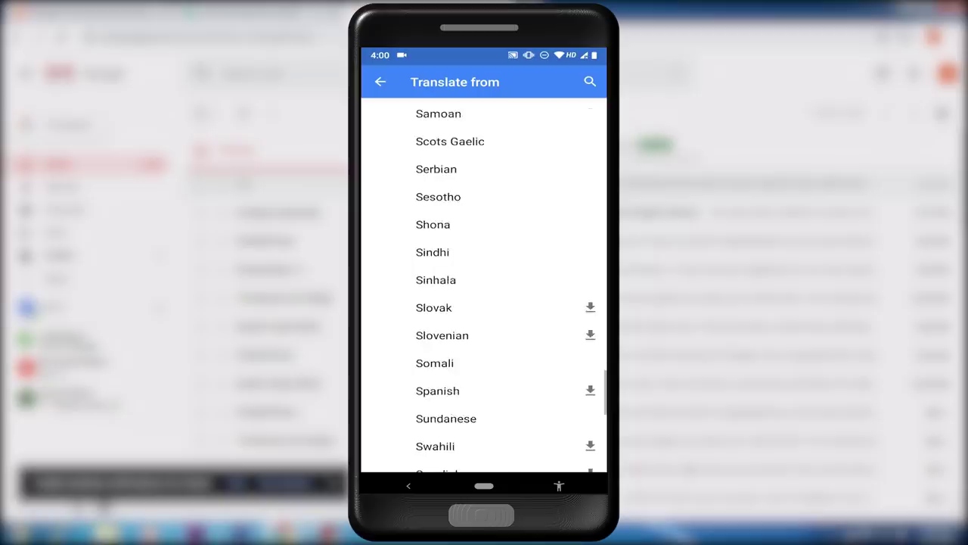
pyautogui.scroll(-4, 485, 285)
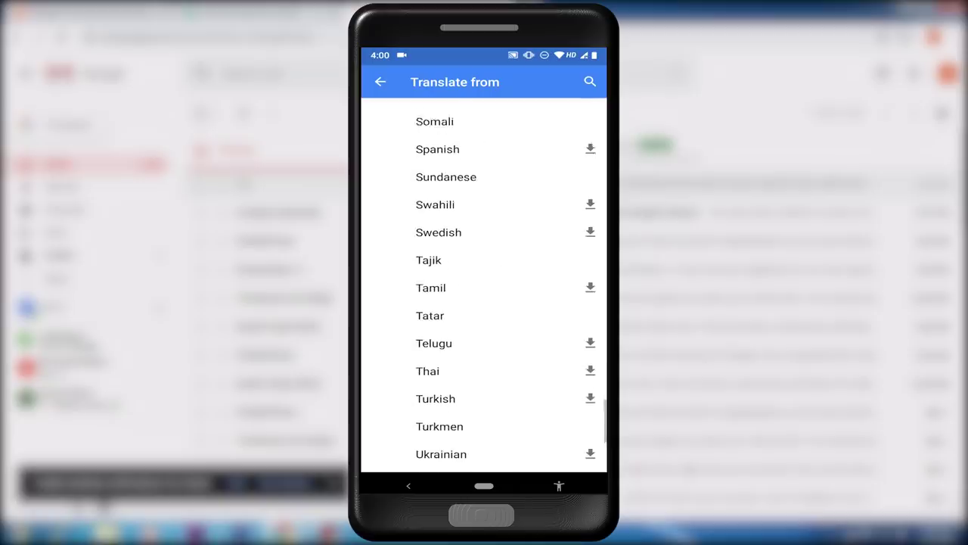
pyautogui.scroll(-5, 484, 284)
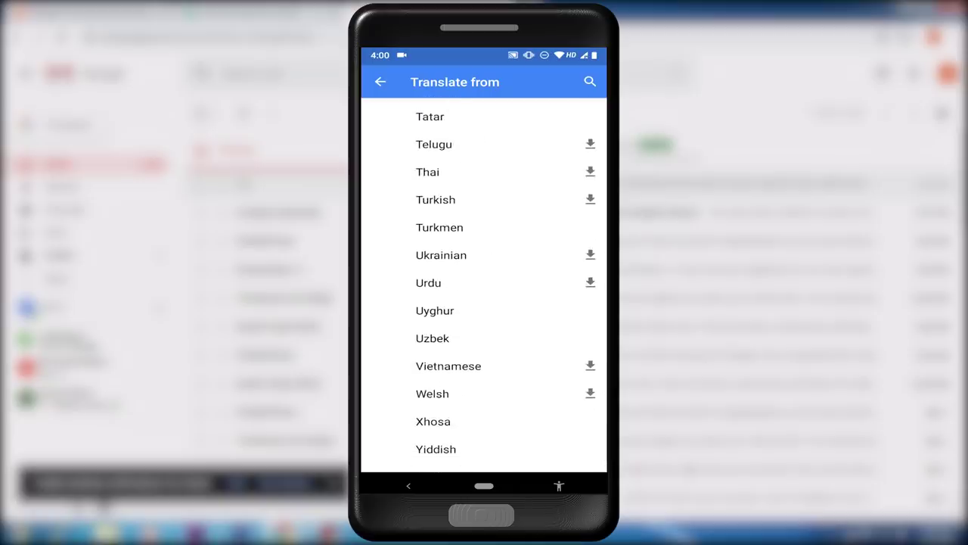
pyautogui.scroll(-1, 484, 284)
# - Choose Hindi as the language to translate from
pyautogui.scroll(10, 484, 285)
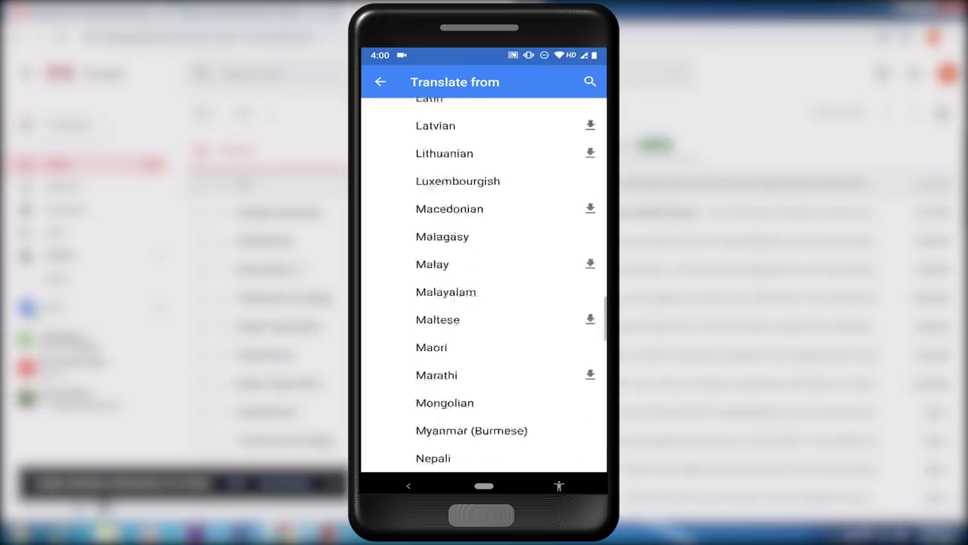
pyautogui.scroll(6, 485, 284)
pyautogui.scroll(-1, 484, 284)
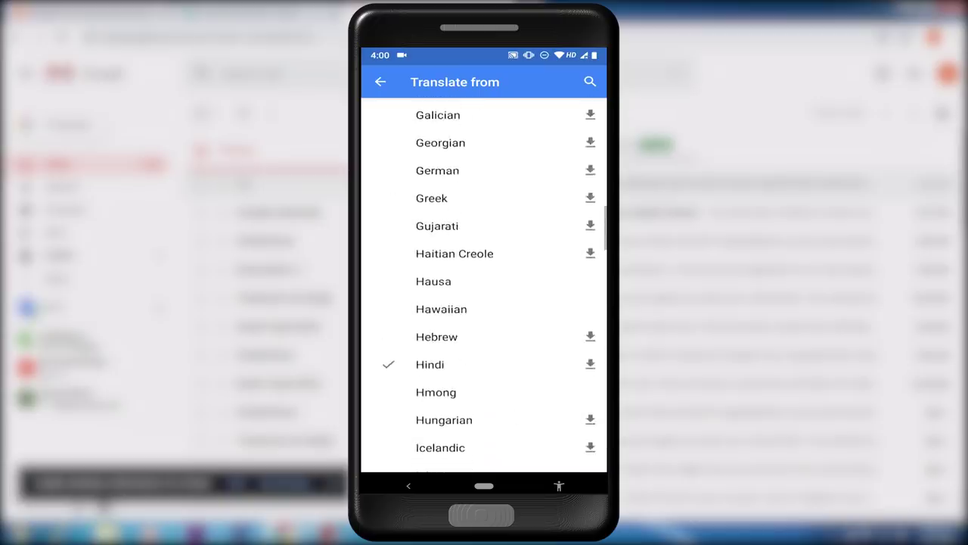
pyautogui.click(429, 363)
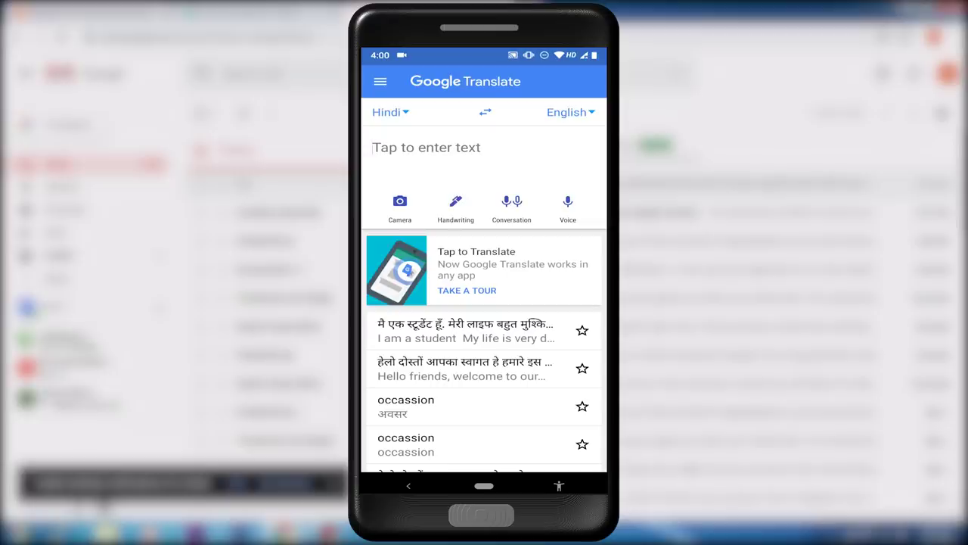
# - Enter the post's Hindi paragraph as the source text and translate it into English
pyautogui.click(426, 146)
pyautogui.click(374, 81)
pyautogui.click(395, 114)
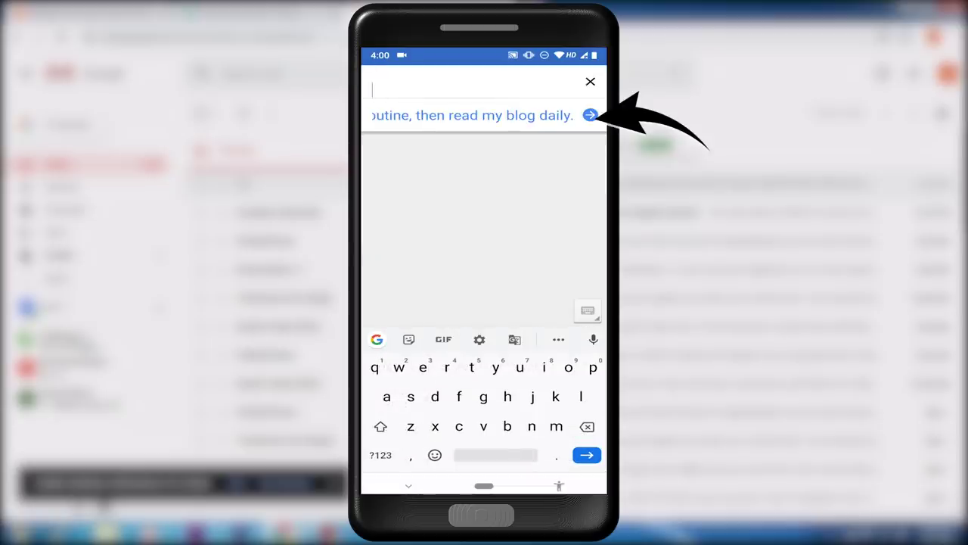
pyautogui.click(590, 115)
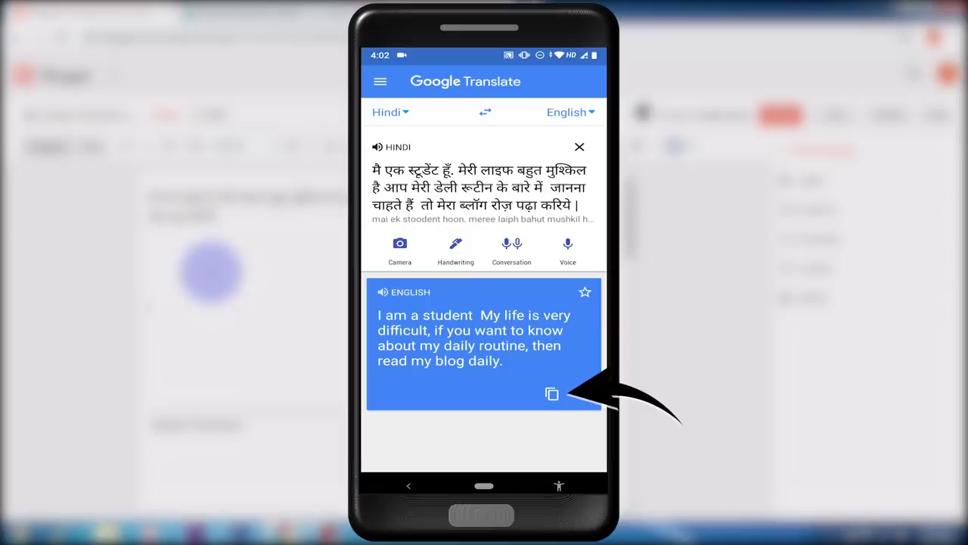
# - Copy the English translation, pick it up from the e-mail on the computer, and paste it below the "English Translation:-" heading in the Blogger post
pyautogui.click(551, 394)
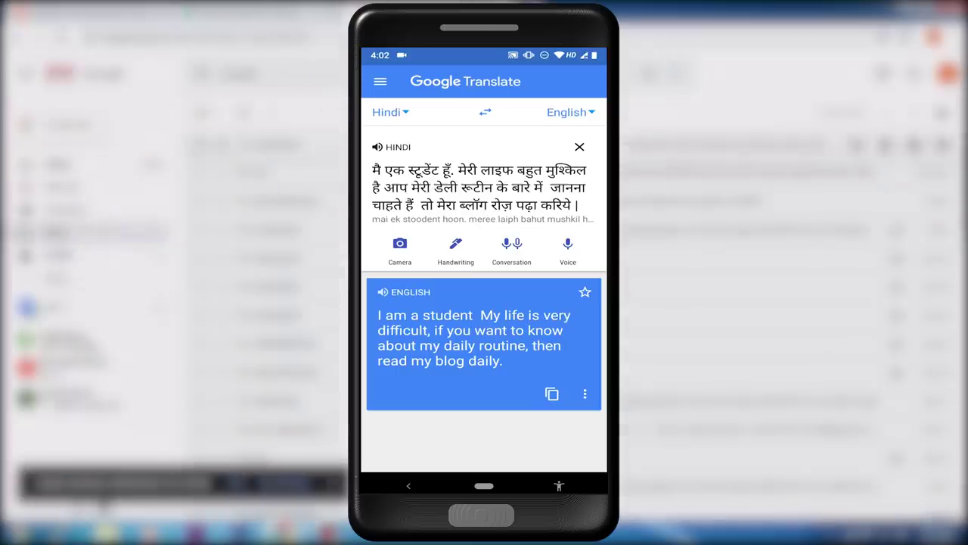
pyautogui.click(292, 246)
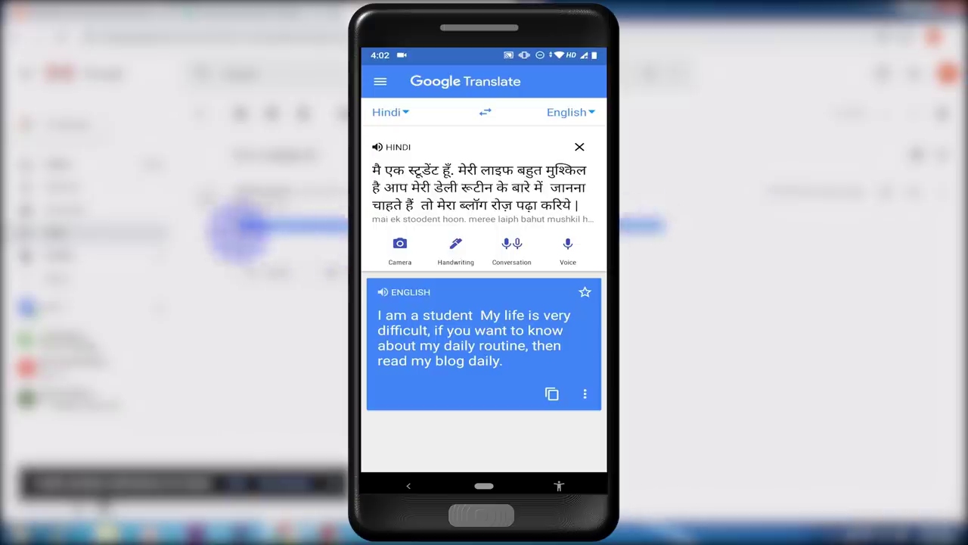
pyautogui.tripleClick(234, 224)
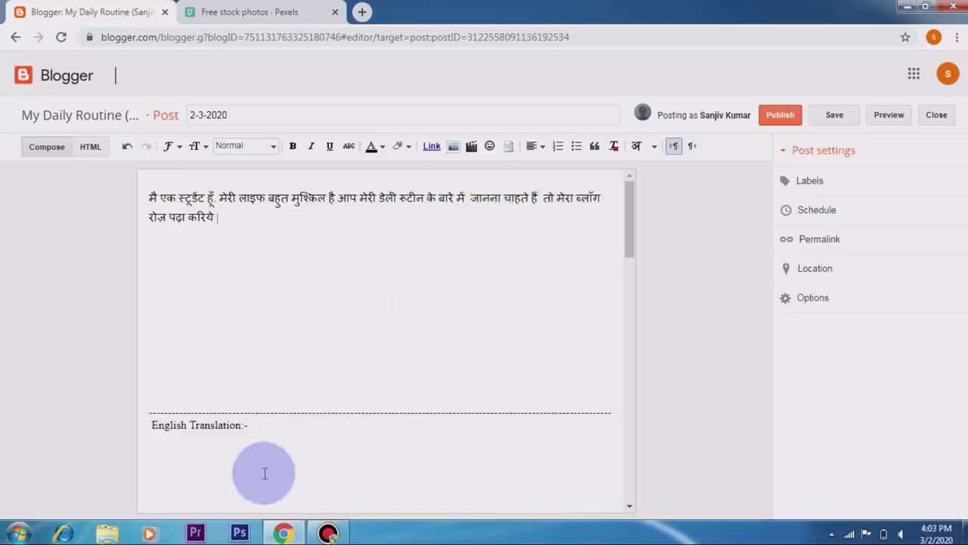
pyautogui.rightClick(166, 461)
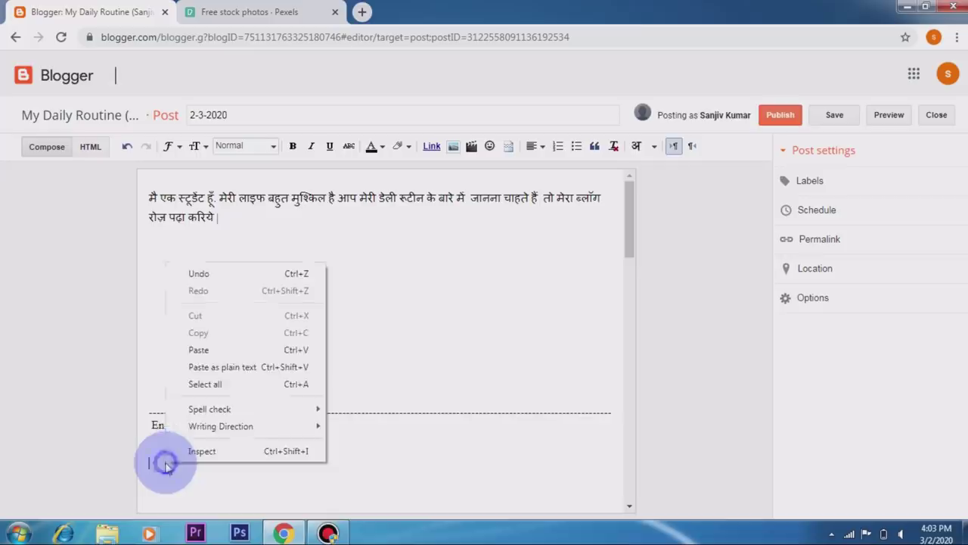
pyautogui.click(210, 351)
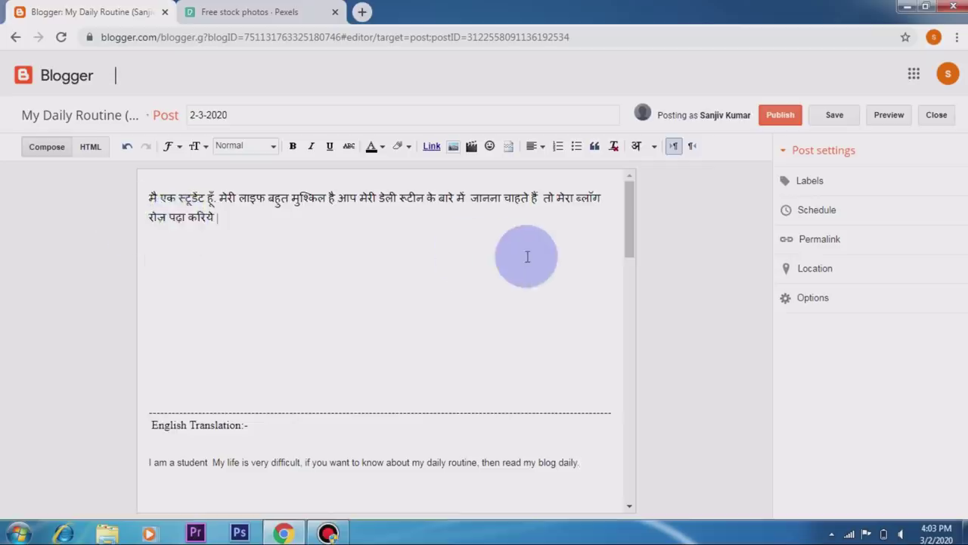
# - Make the pasted English translation bold and set its text size to Large
pyautogui.scroll(-2, 527, 256)
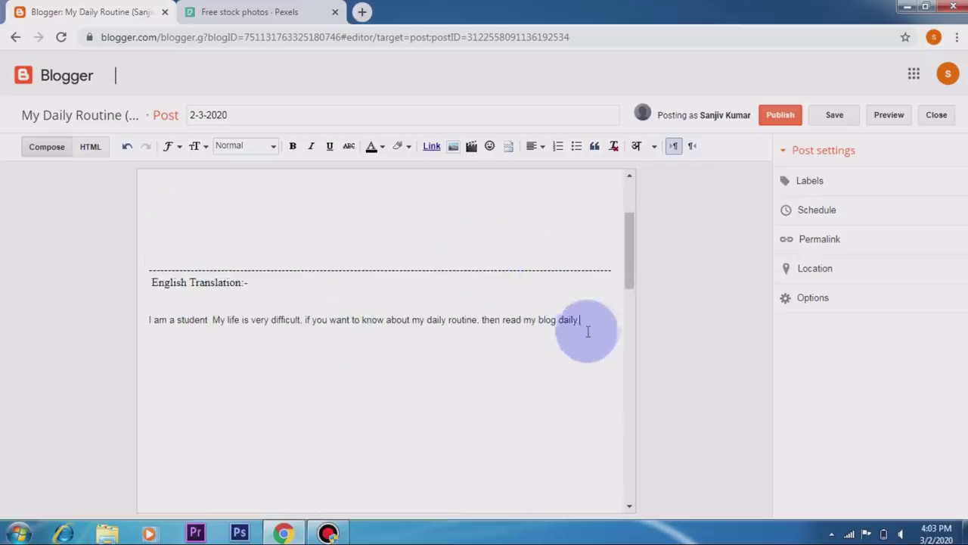
pyautogui.moveTo(583, 323); pyautogui.dragTo(239, 310)
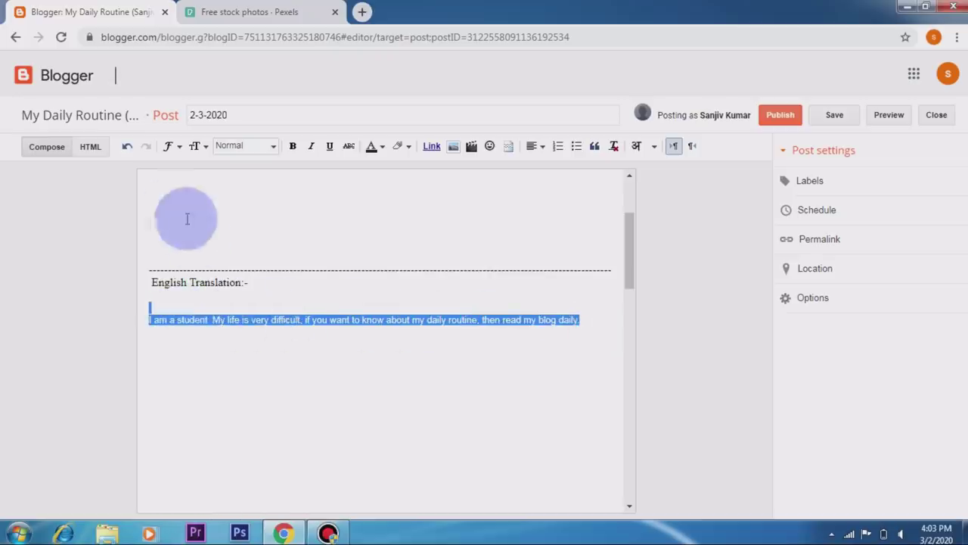
pyautogui.click(294, 149)
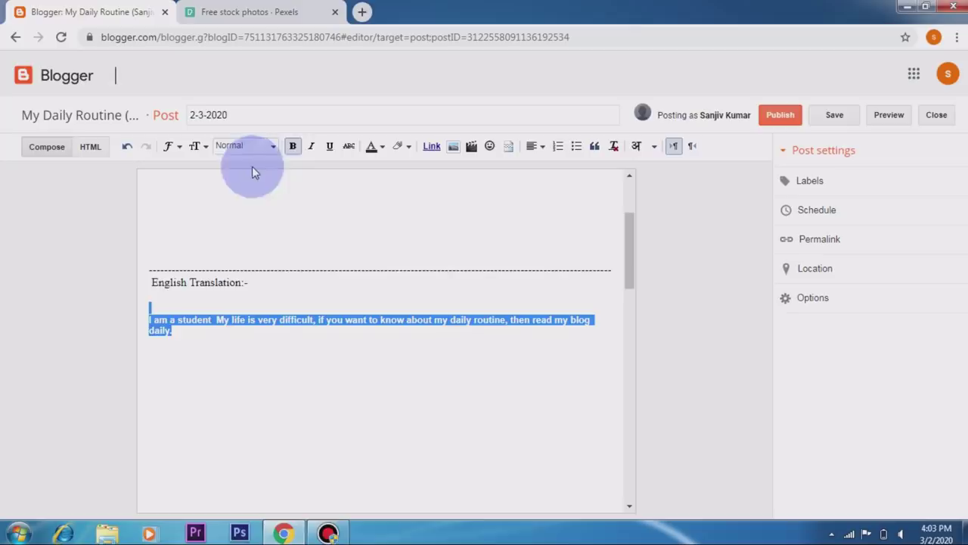
pyautogui.click(274, 146)
pyautogui.click(195, 146)
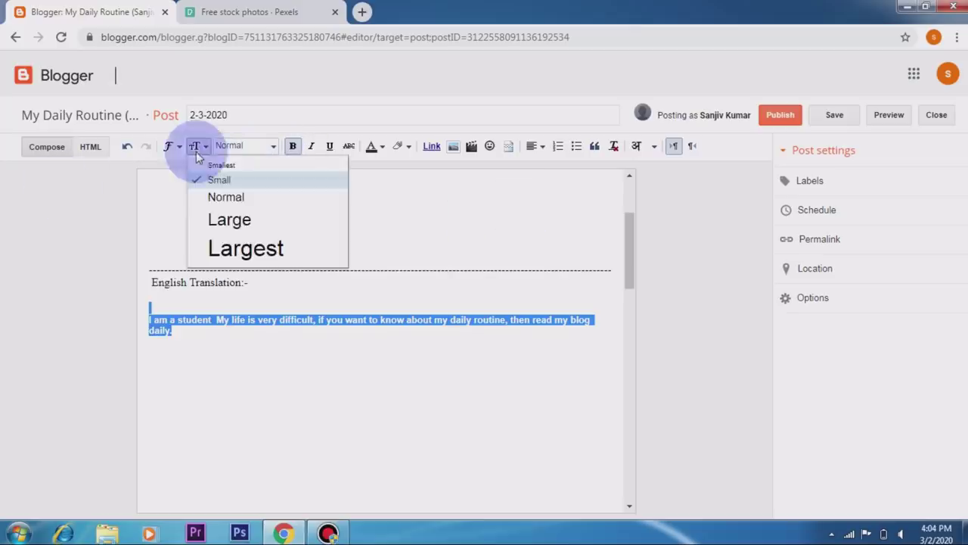
pyautogui.click(226, 197)
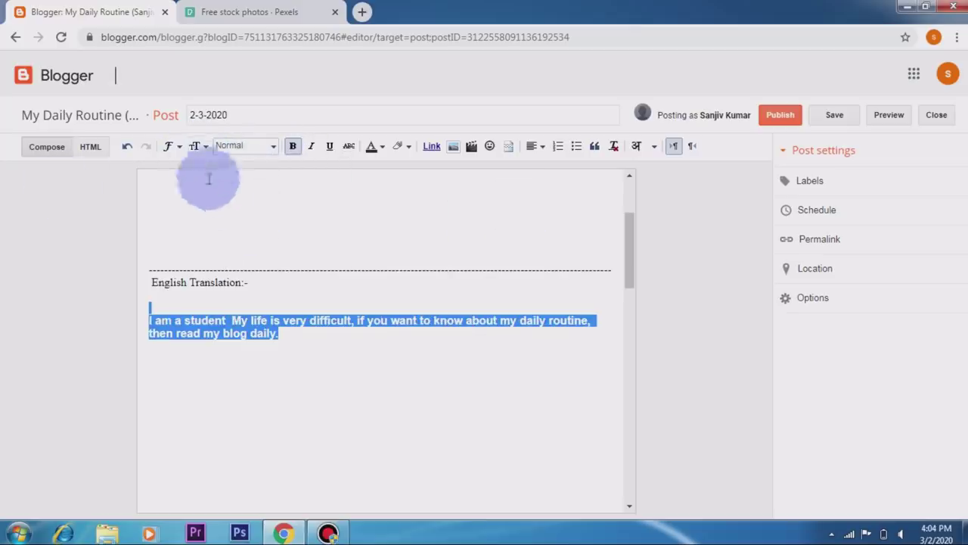
pyautogui.click(195, 146)
pyautogui.click(232, 219)
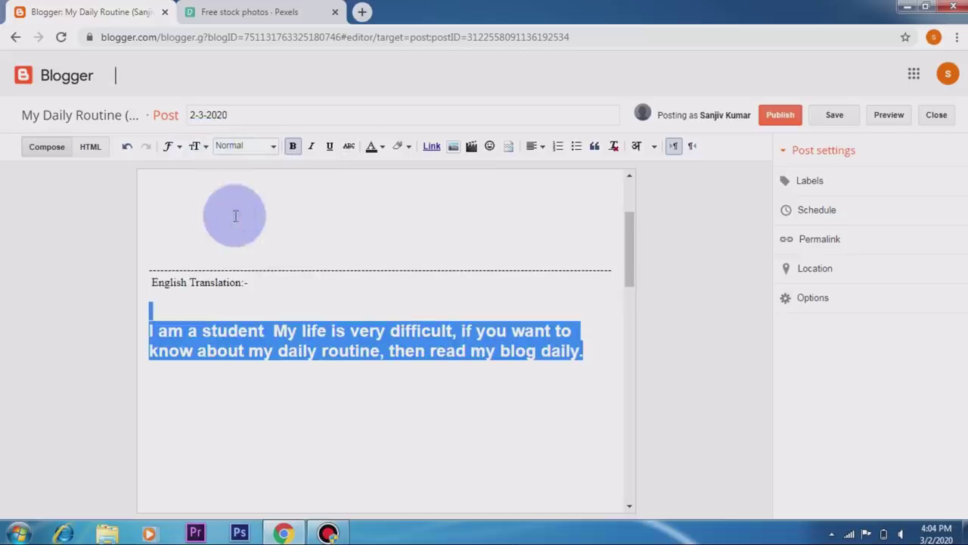
pyautogui.click(299, 330)
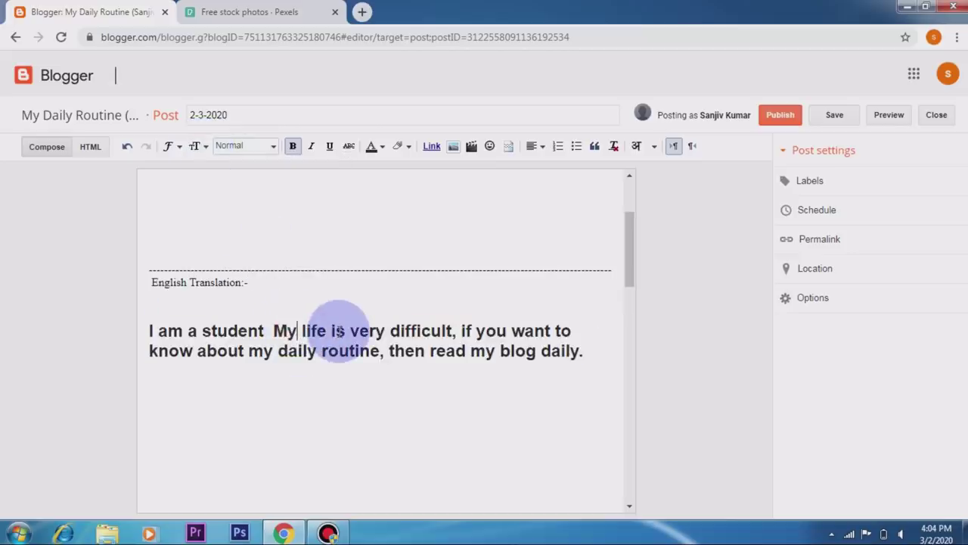
pyautogui.press('Up')
pyautogui.press('Up')
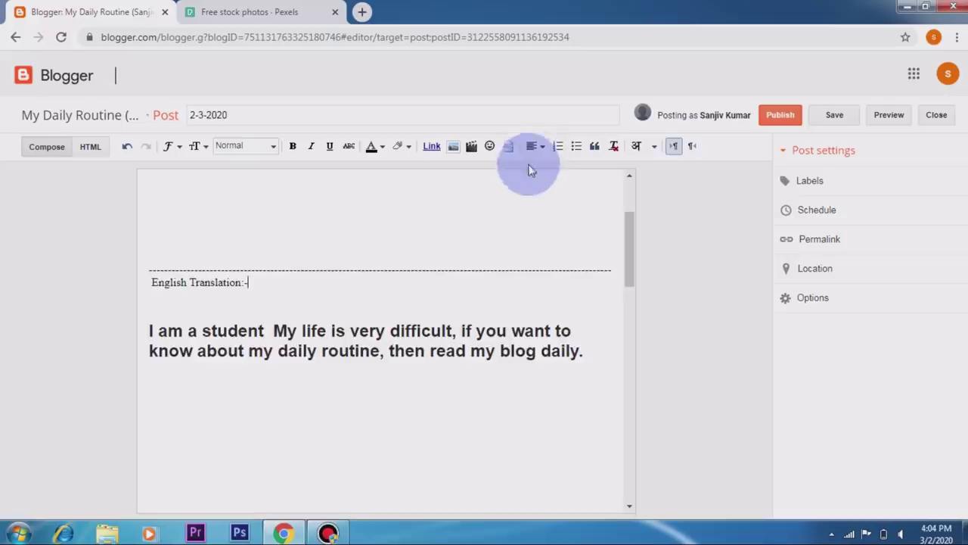
pyautogui.scroll(3, 467, 257)
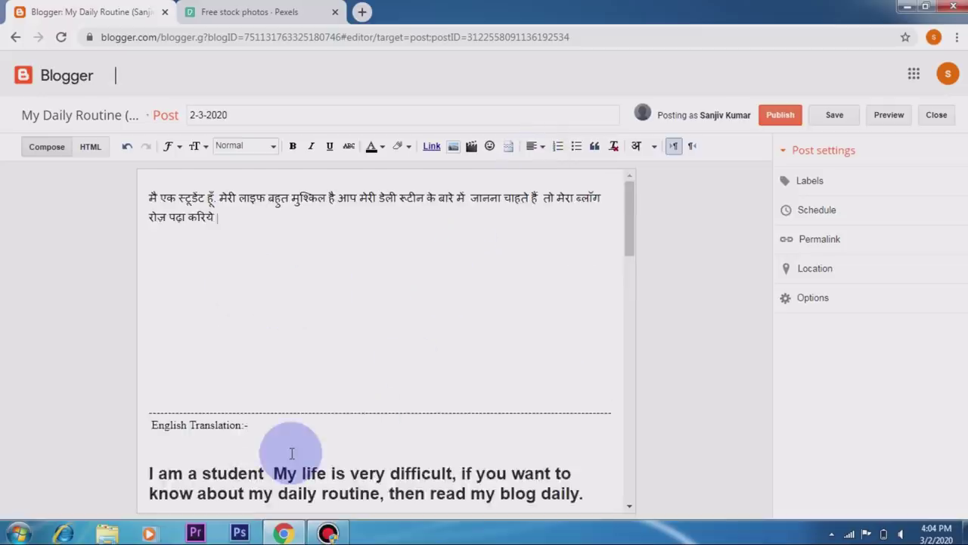
pyautogui.scroll(-3, 297, 457)
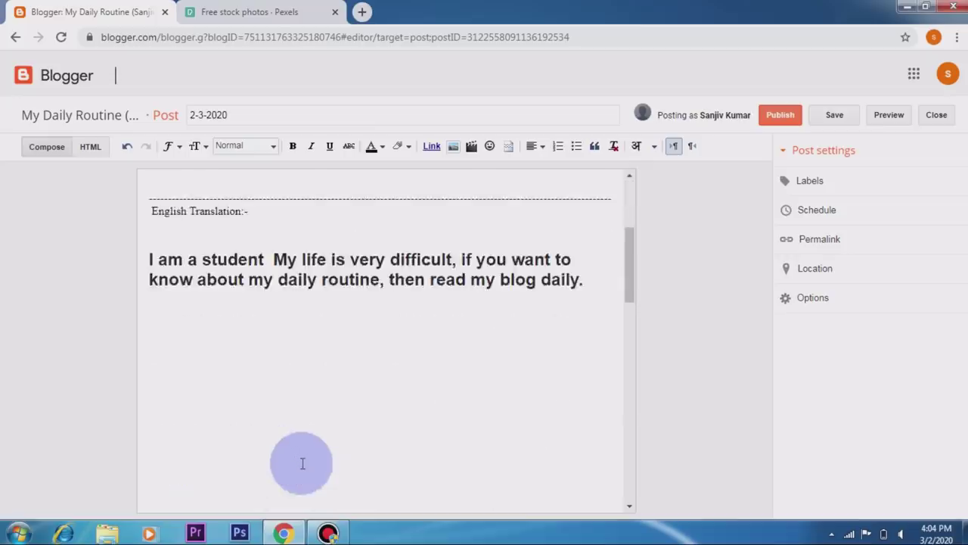
pyautogui.scroll(3, 302, 461)
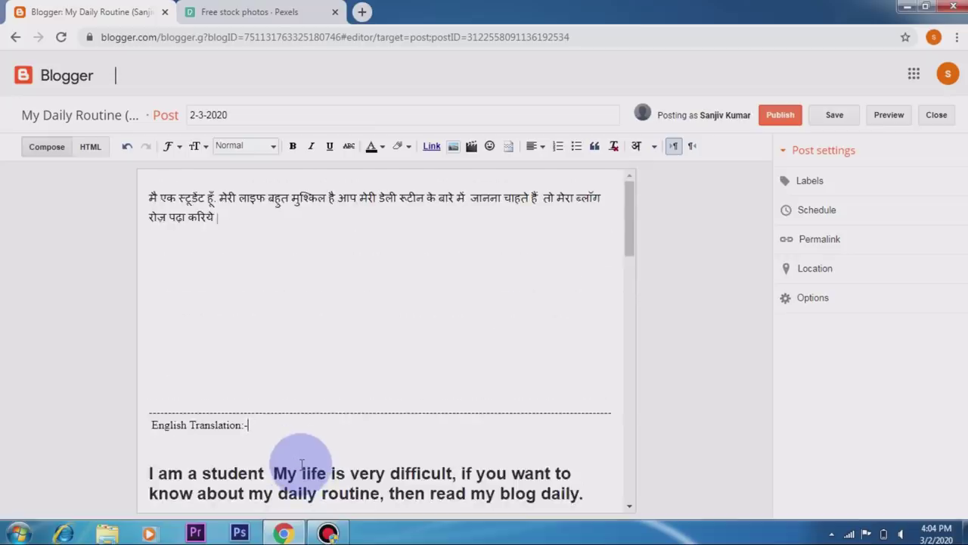
pyautogui.scroll(-3, 301, 463)
pyautogui.scroll(3, 302, 463)
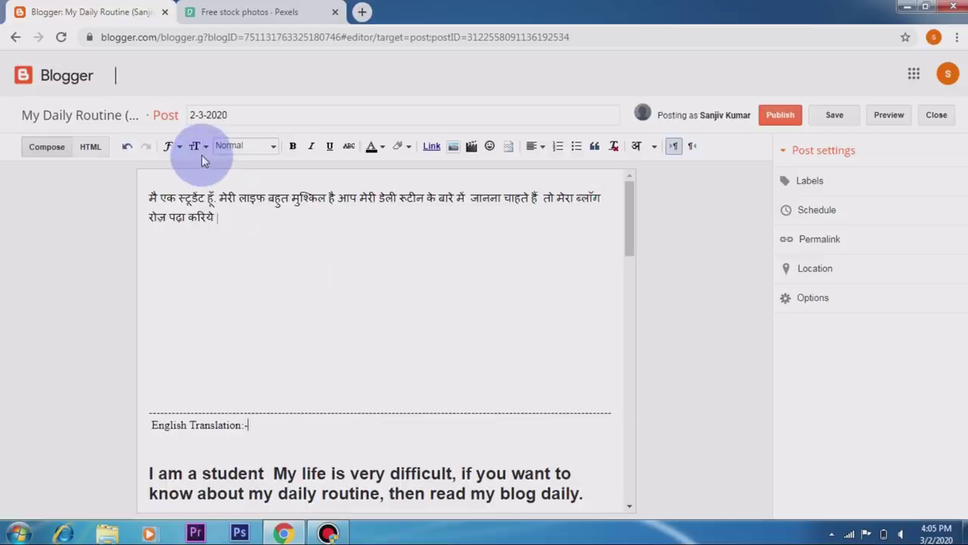
# - Switch to the Pexels site and search its free stock photos for "student"
pyautogui.click(249, 10)
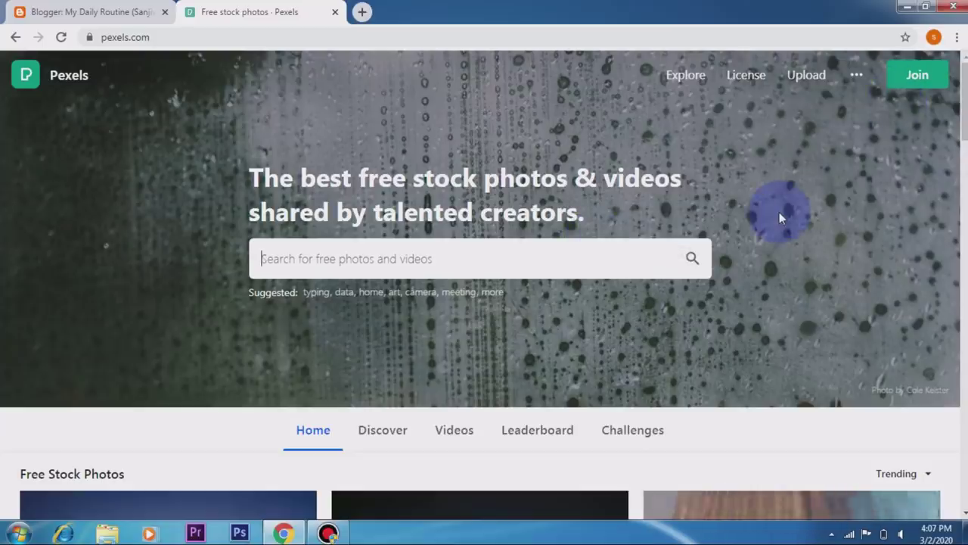
pyautogui.click(429, 266)
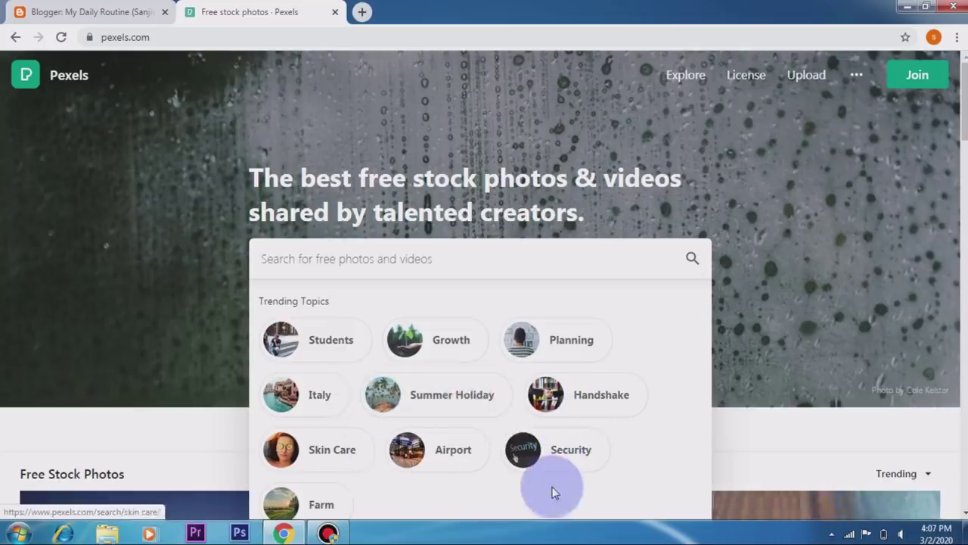
pyautogui.scroll(-3, 551, 490)
pyautogui.scroll(2, 550, 491)
pyautogui.scroll(-1, 550, 490)
pyautogui.scroll(1, 554, 493)
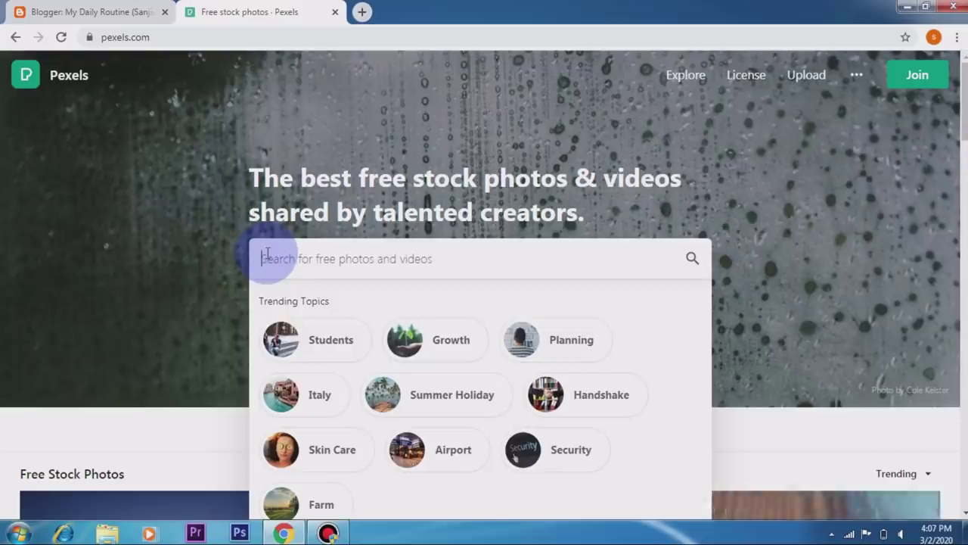
pyautogui.write('st')
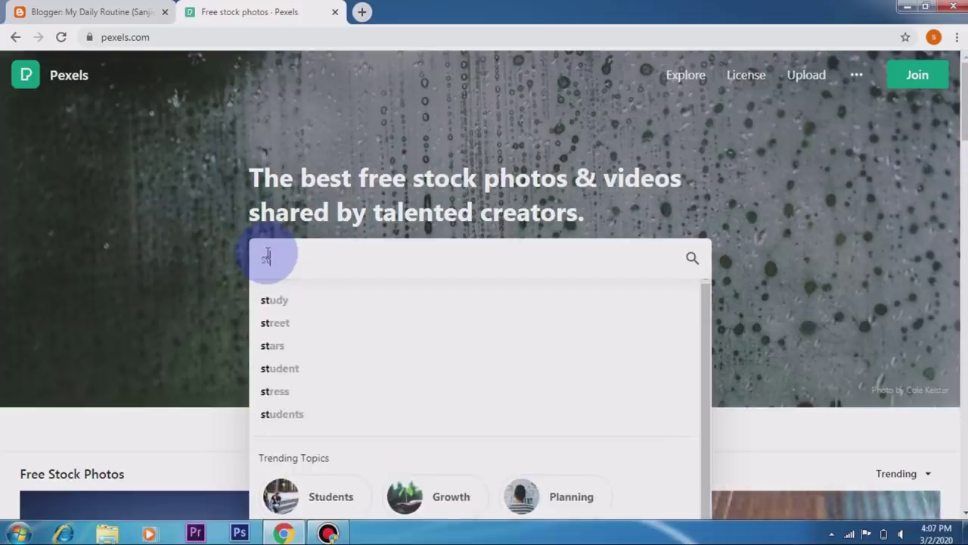
pyautogui.write('udent')
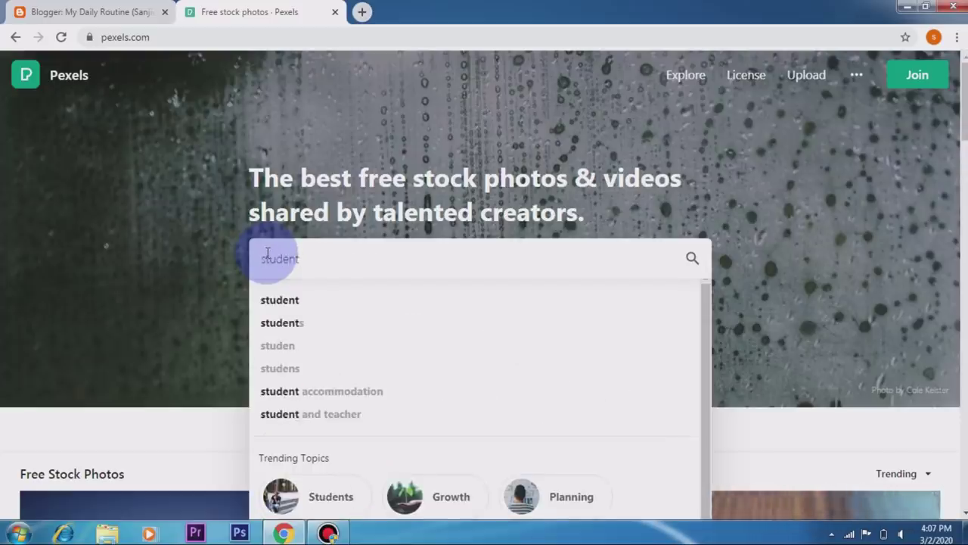
pyautogui.click(279, 303)
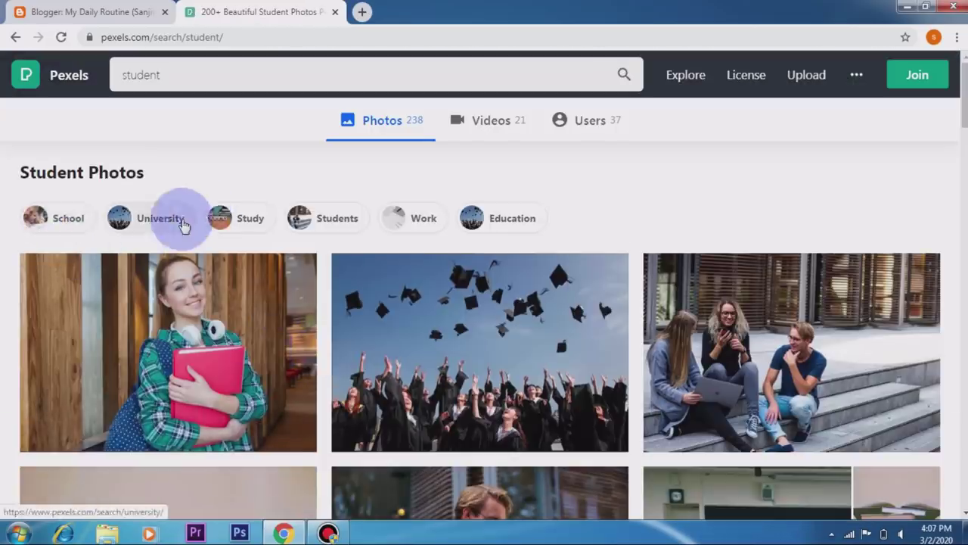
# - Browse the student photo results on Pexels for pictures that suit the blog post
pyautogui.click(239, 230)
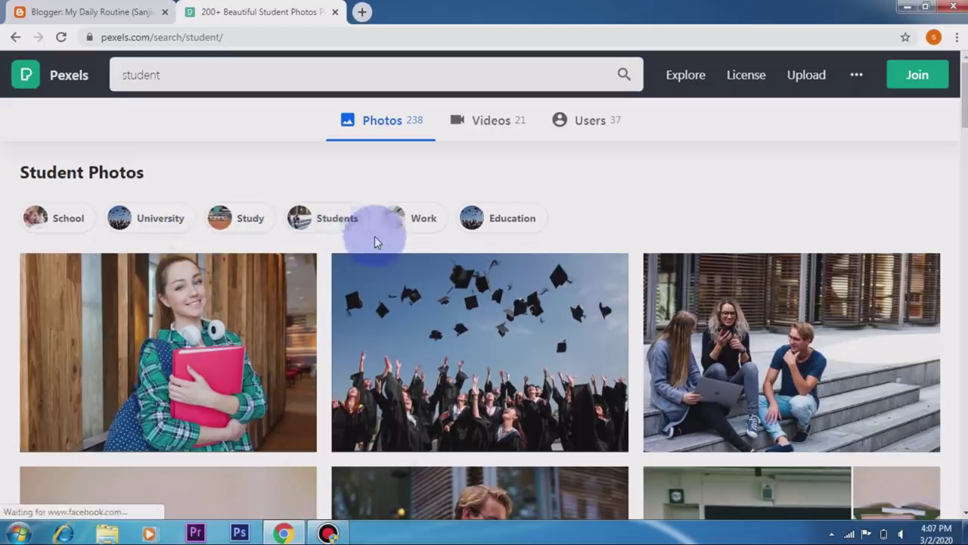
pyautogui.click(423, 223)
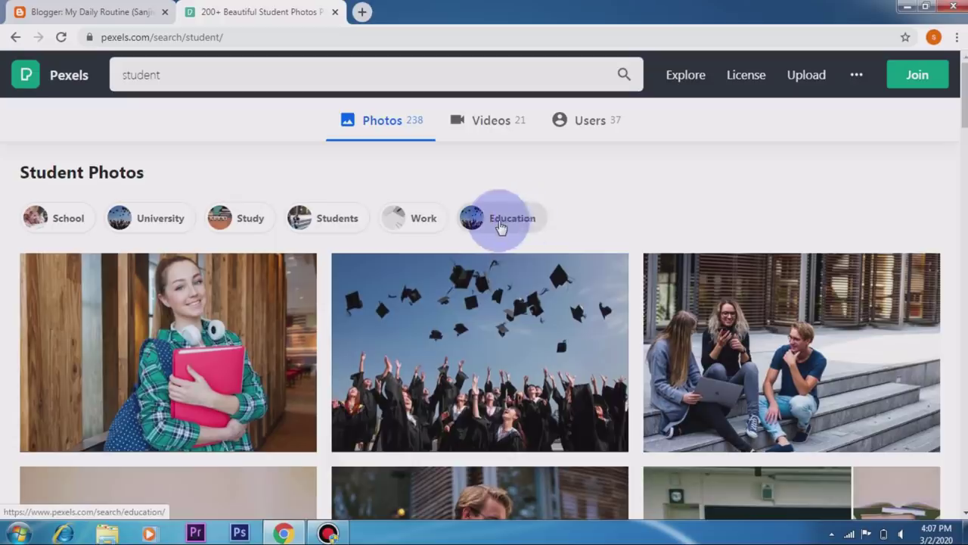
pyautogui.scroll(-1, 397, 332)
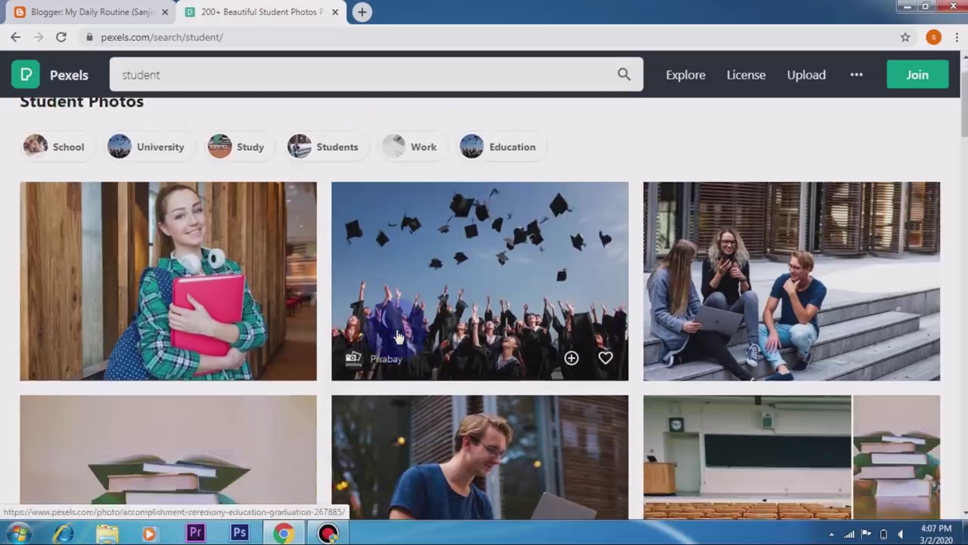
pyautogui.scroll(-2, 641, 308)
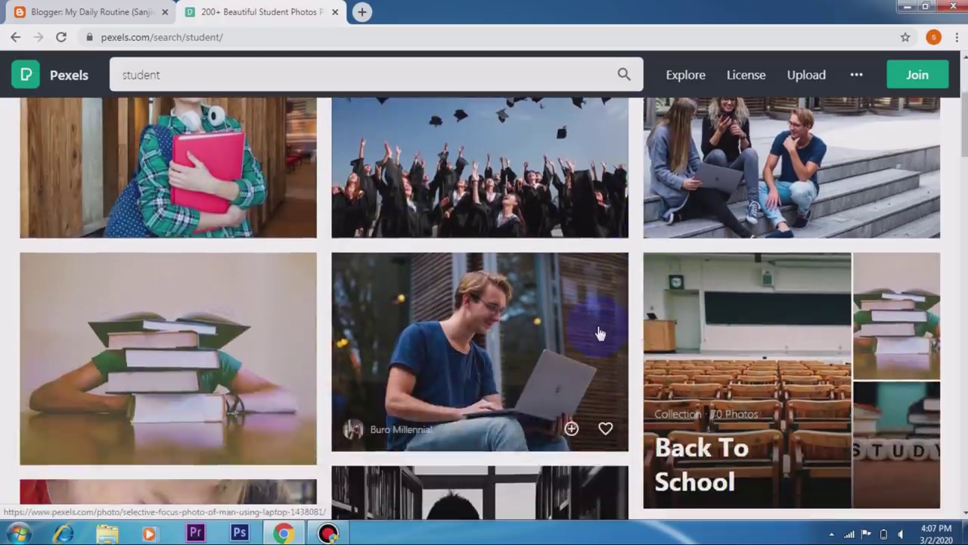
pyautogui.scroll(-3, 598, 335)
pyautogui.scroll(-2, 598, 334)
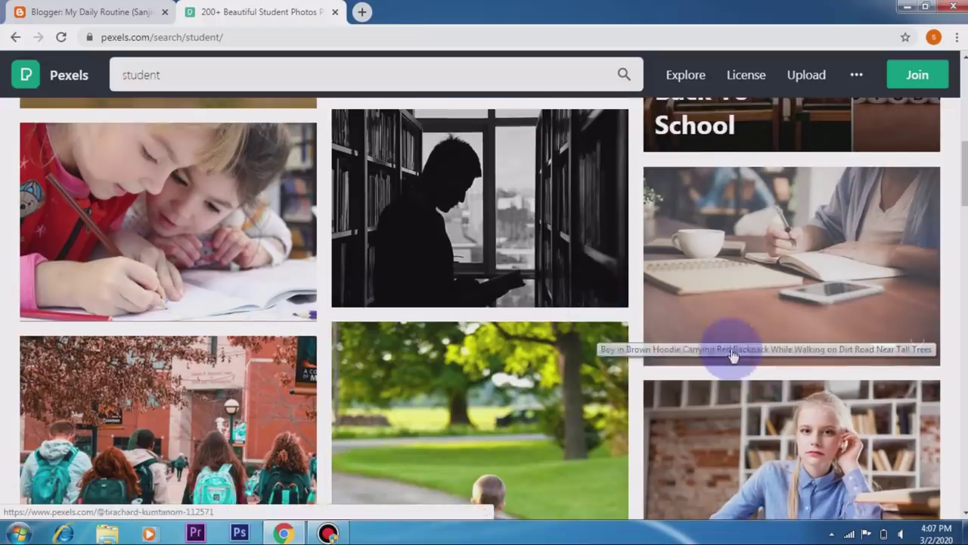
pyautogui.scroll(-3, 851, 278)
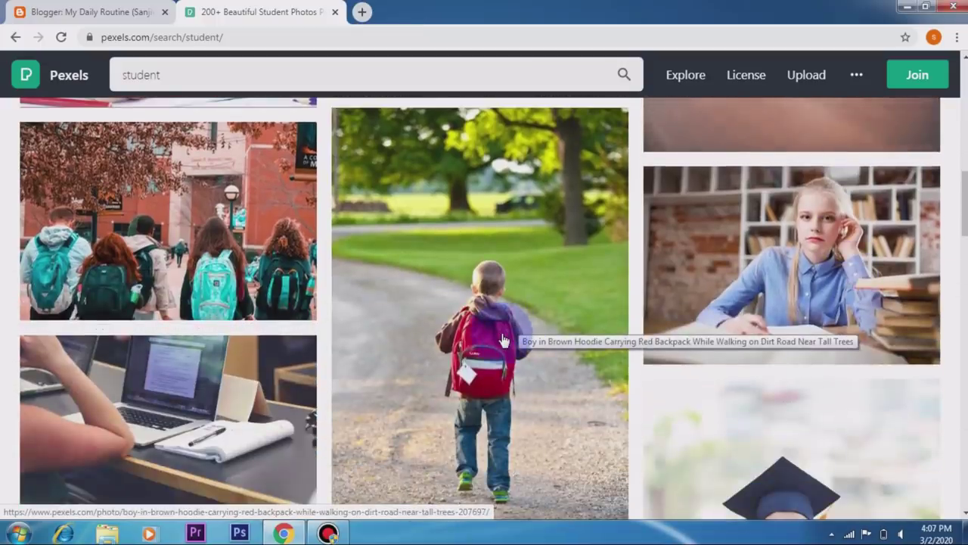
pyautogui.scroll(-4, 503, 340)
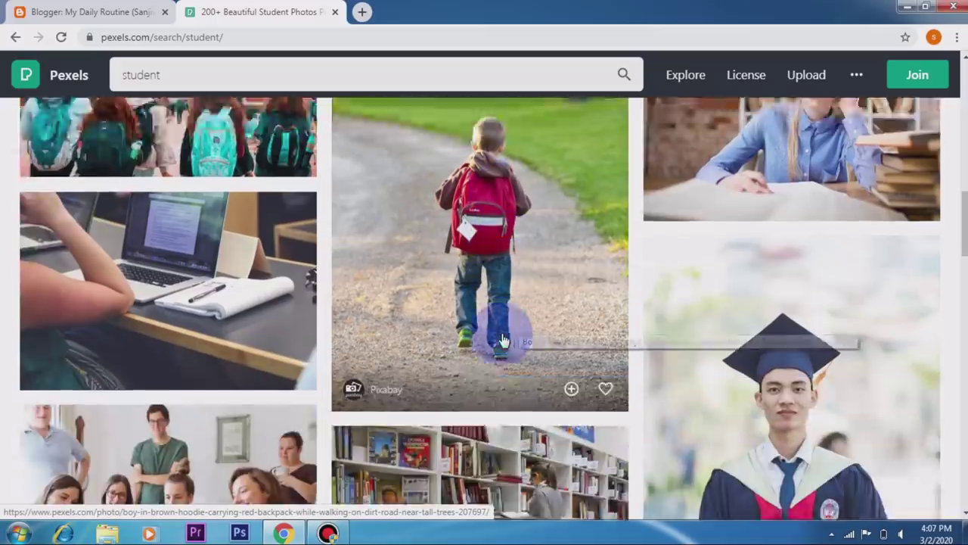
pyautogui.scroll(-2, 501, 342)
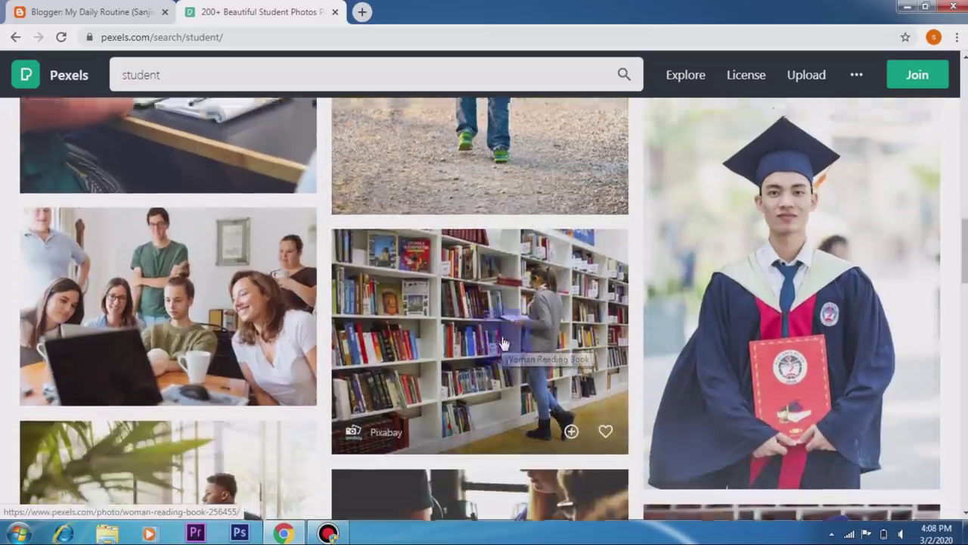
pyautogui.scroll(-15, 503, 342)
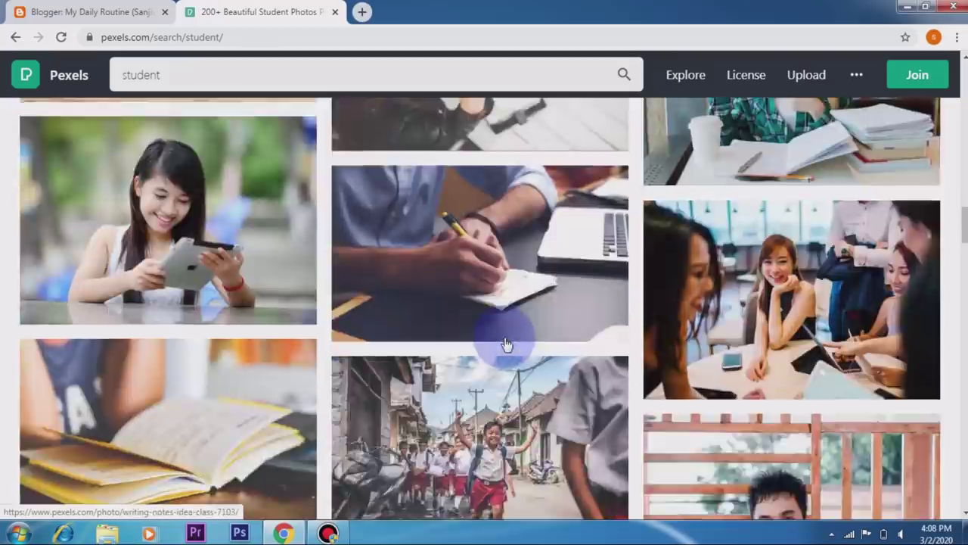
pyautogui.scroll(-12, 507, 345)
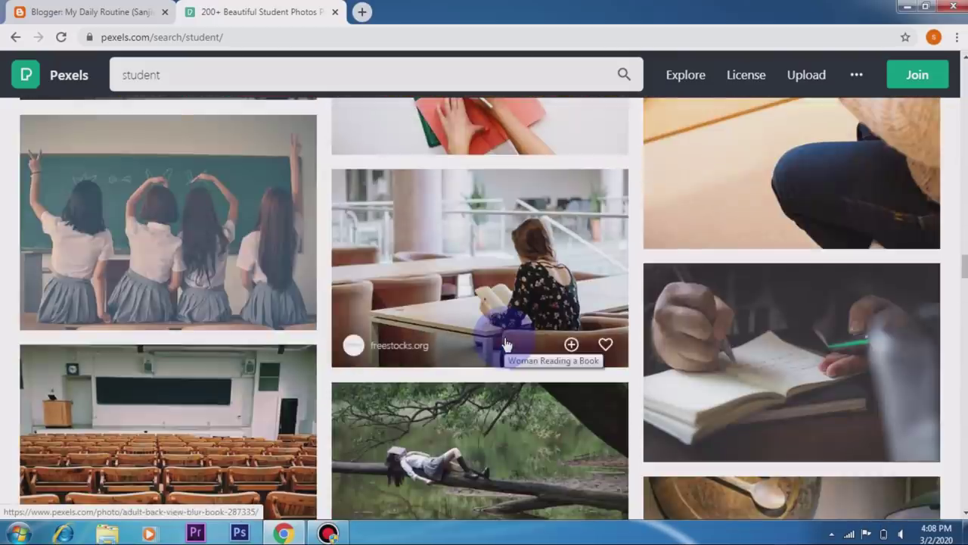
pyautogui.moveTo(962, 264); pyautogui.dragTo(965, 231)
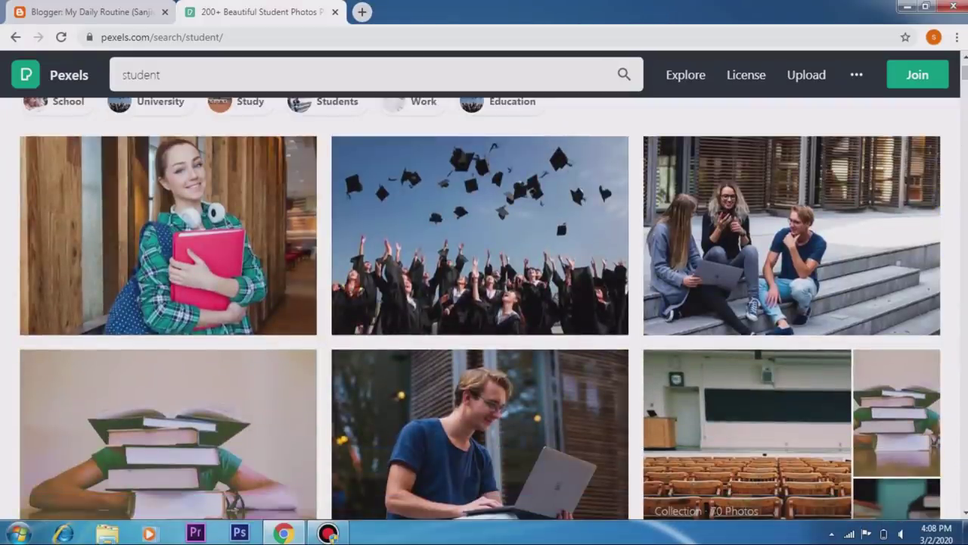
# - Download the free photo of the blonde girl in a blue shirt sitting beside a stack of books, and return to the results
pyautogui.scroll(-7, 484, 310)
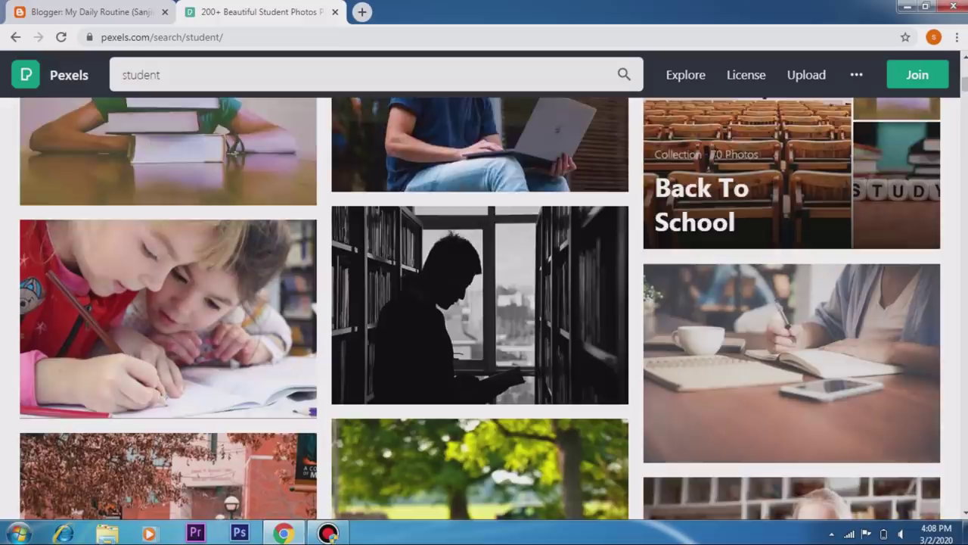
pyautogui.scroll(-2, 961, 324)
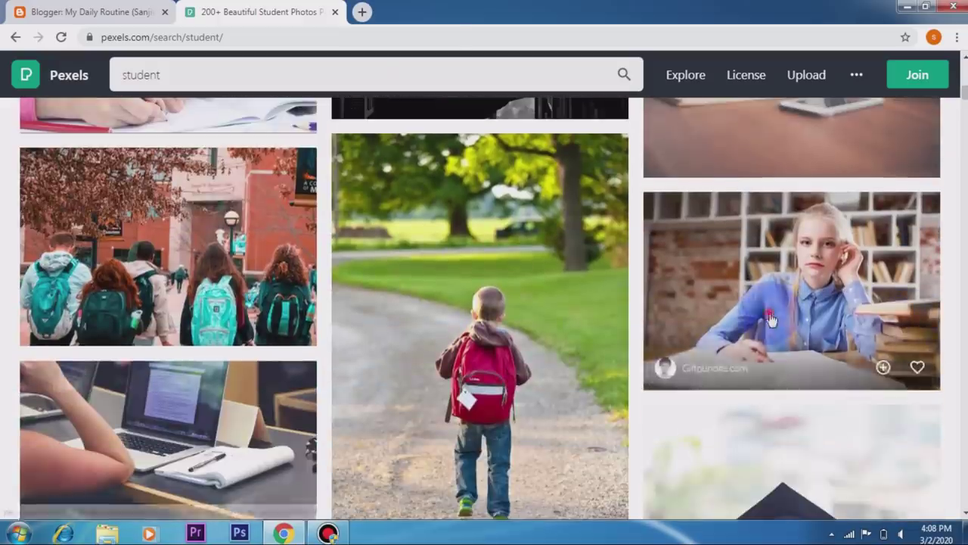
pyautogui.click(769, 313)
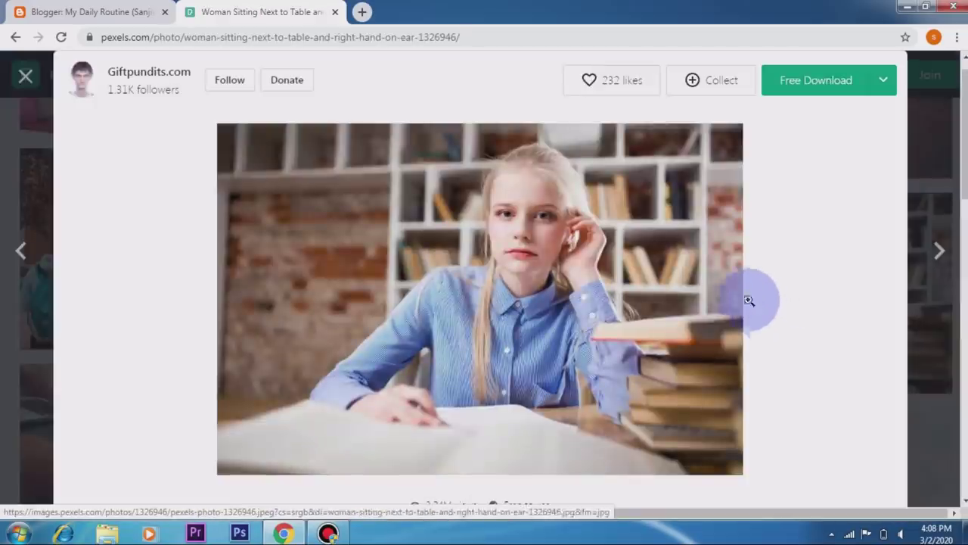
pyautogui.click(811, 80)
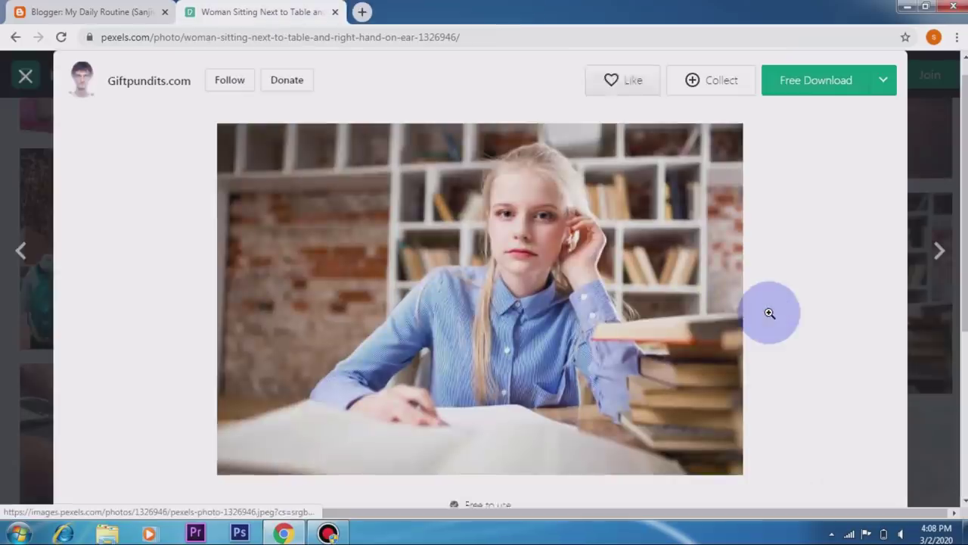
pyautogui.click(802, 79)
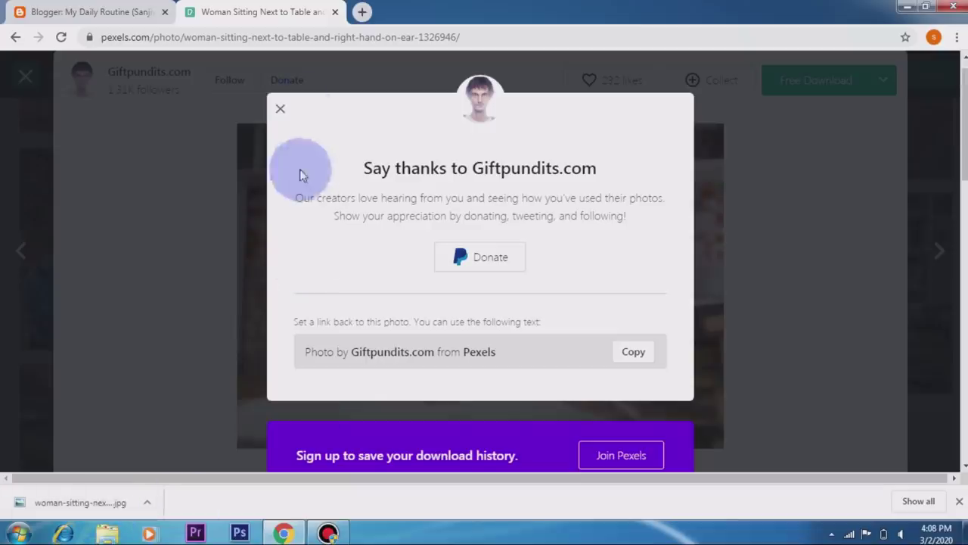
pyautogui.click(280, 113)
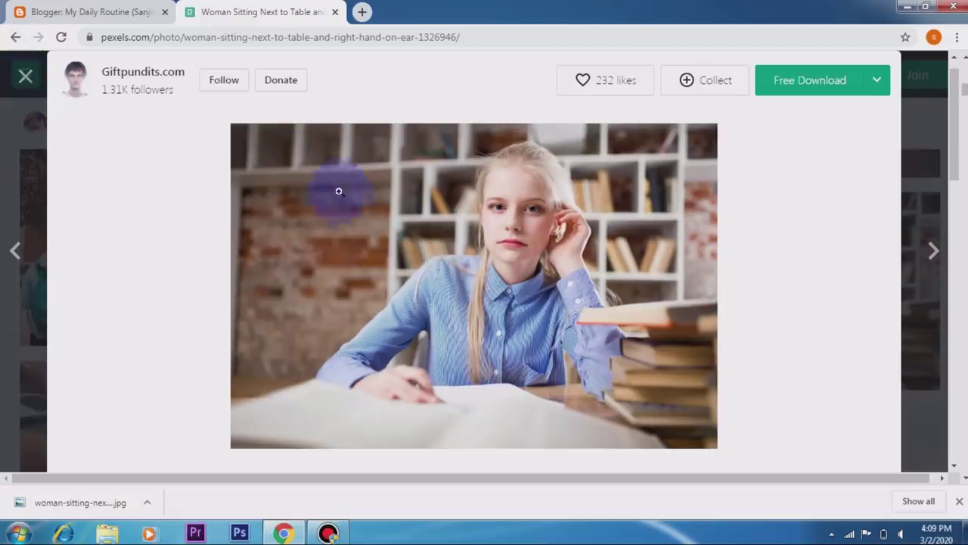
pyautogui.click(24, 78)
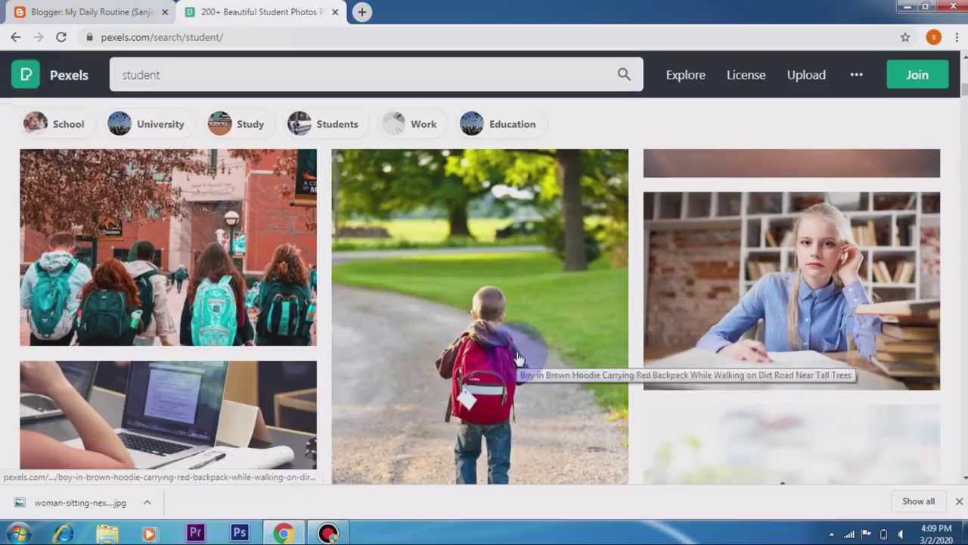
# - Download the free photo of a person at a laptop with an open notebook and pen, and return to the results
pyautogui.scroll(-3, 519, 353)
pyautogui.click(194, 280)
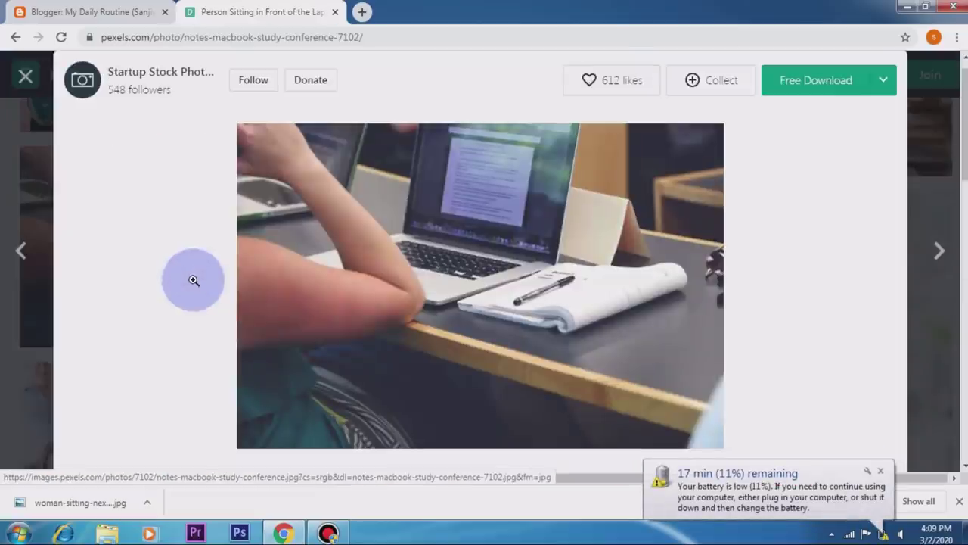
pyautogui.click(810, 81)
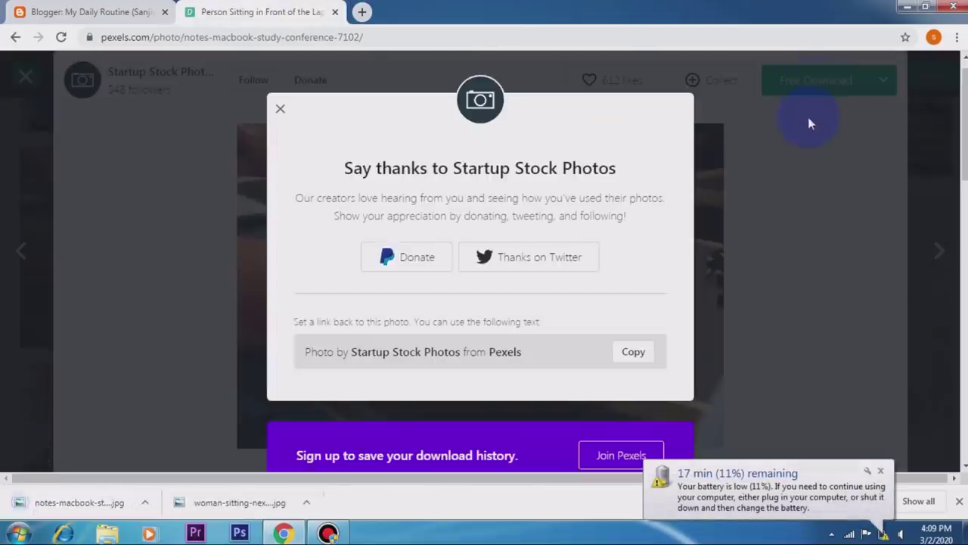
pyautogui.click(879, 472)
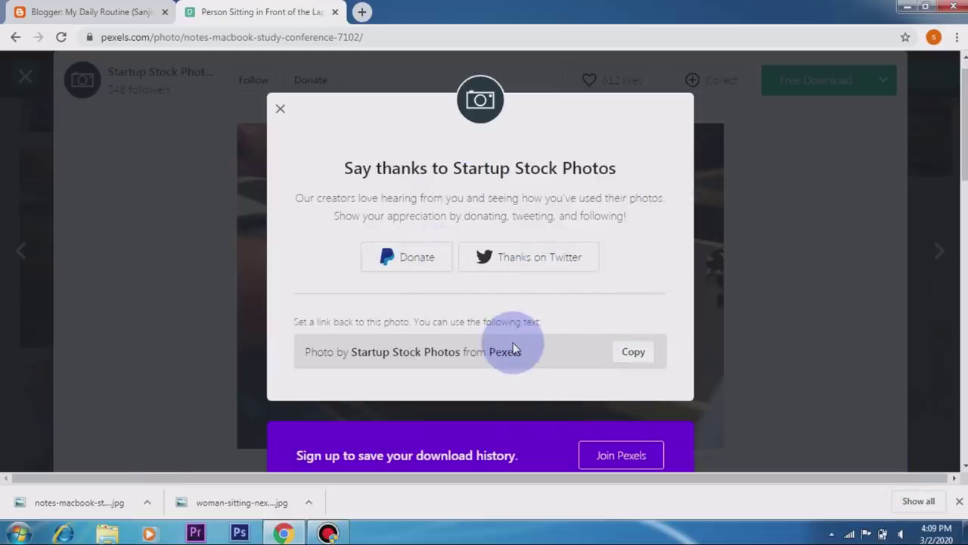
pyautogui.click(279, 112)
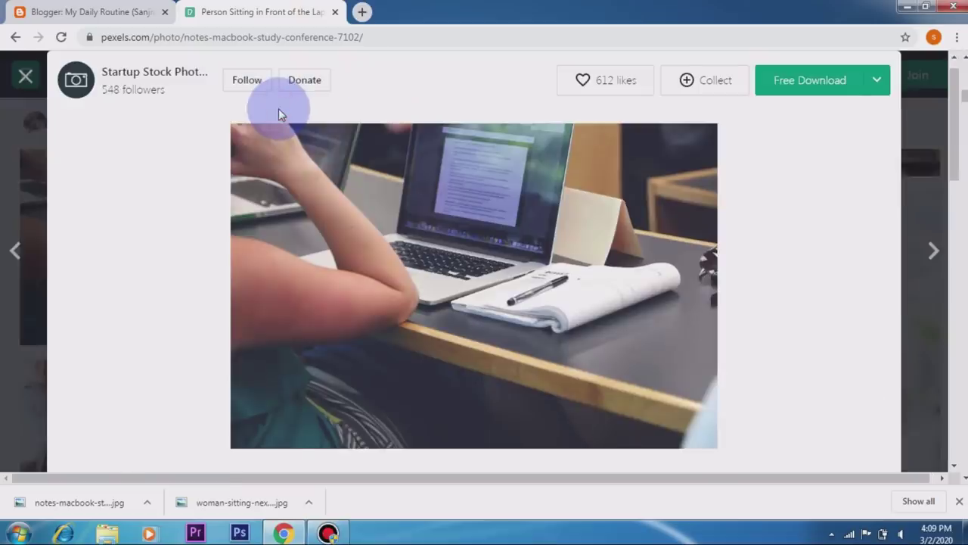
pyautogui.click(25, 78)
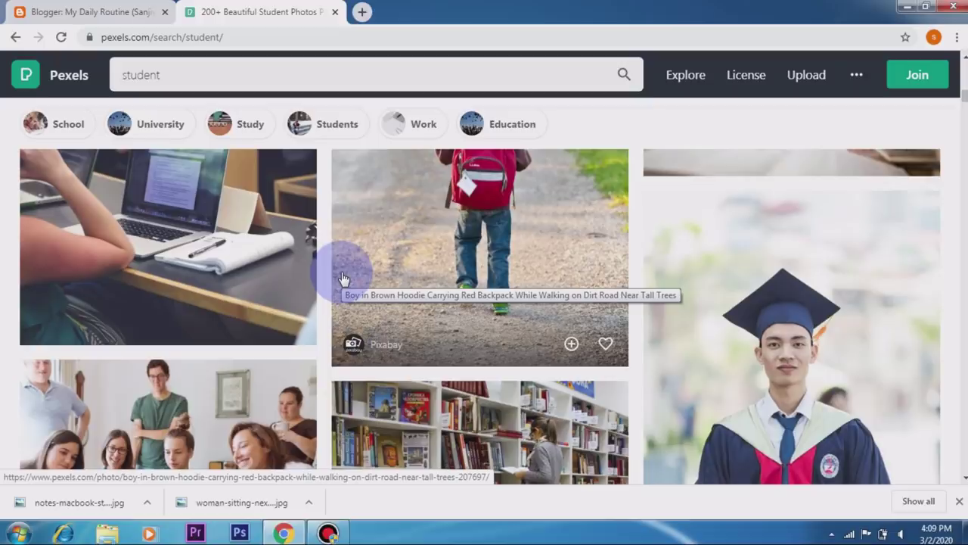
# - Go to the Pexels videos section and search its free stock videos for "student"
pyautogui.click(57, 79)
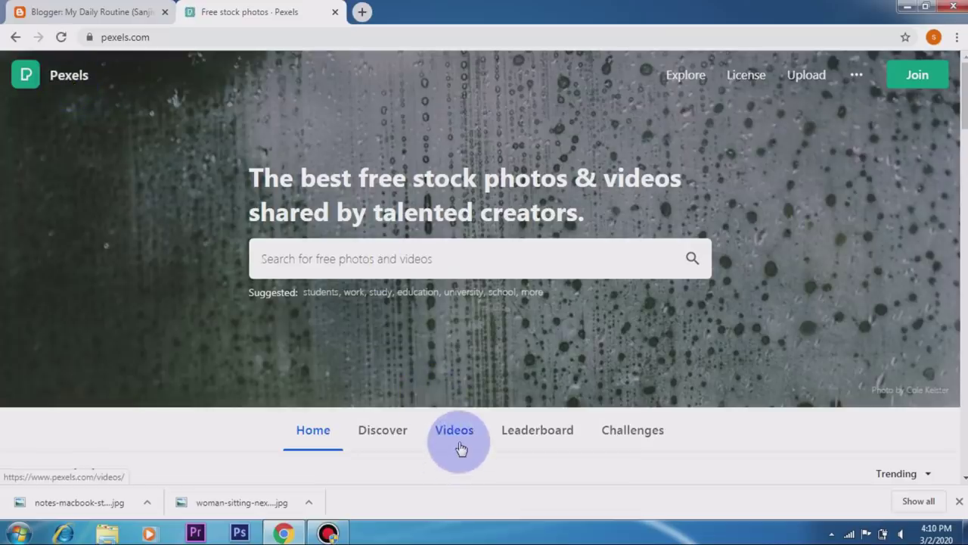
pyautogui.click(459, 437)
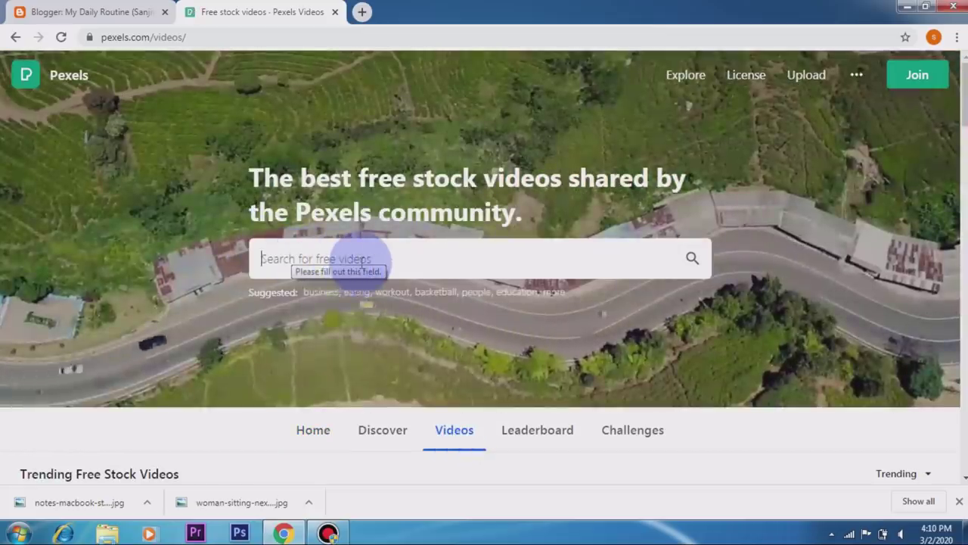
pyautogui.click(294, 256)
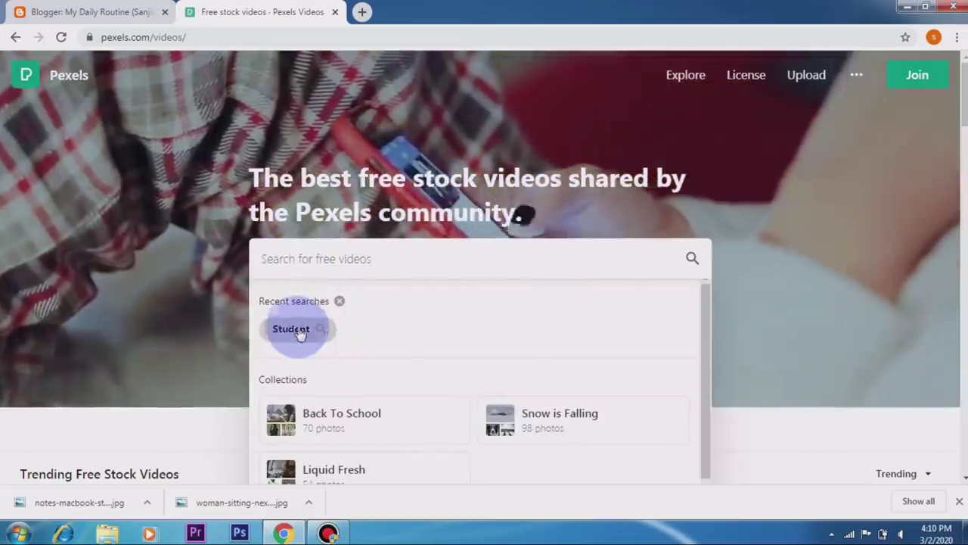
pyautogui.click(297, 330)
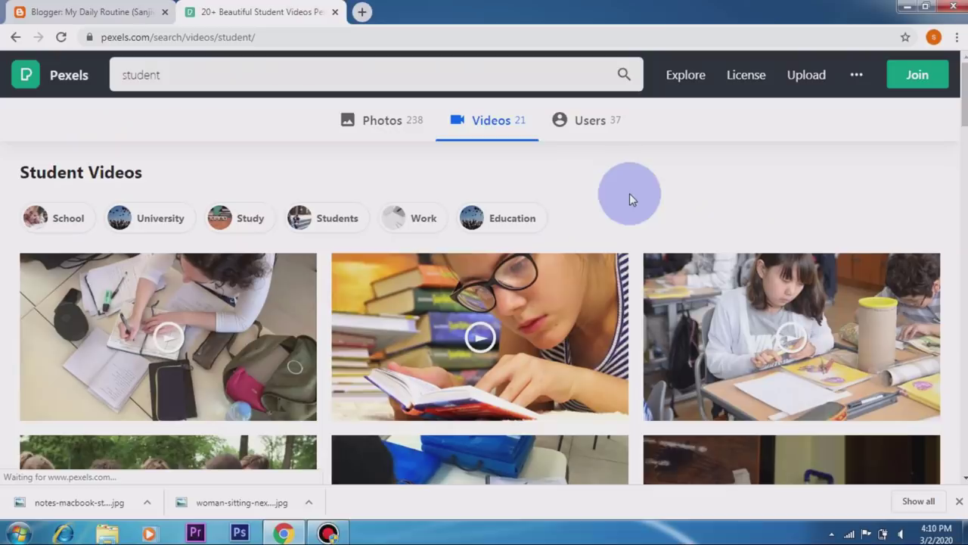
pyautogui.scroll(-1, 181, 326)
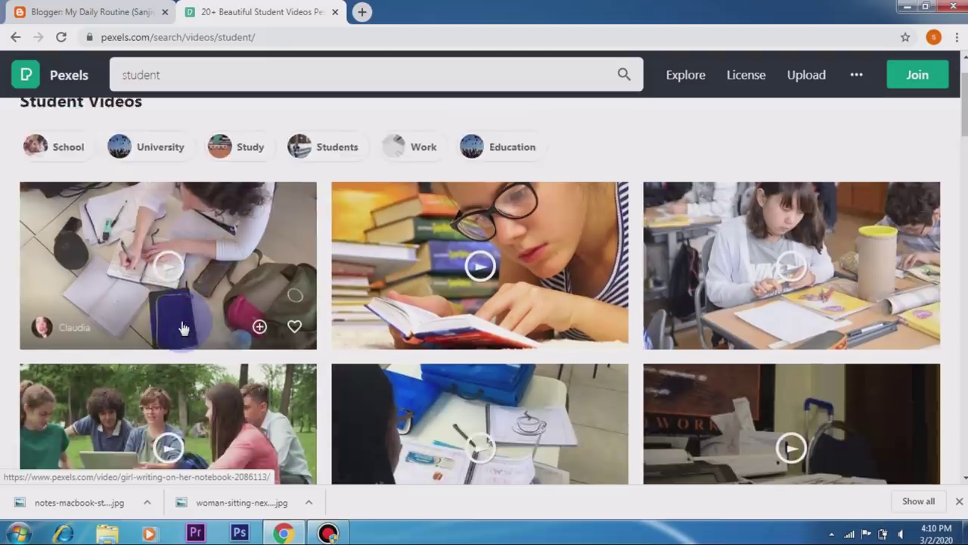
# - Download the free video of the girl writing on her notebook from the student video results, dismiss the Shutterstock offer and return to the results
pyautogui.scroll(-3, 182, 326)
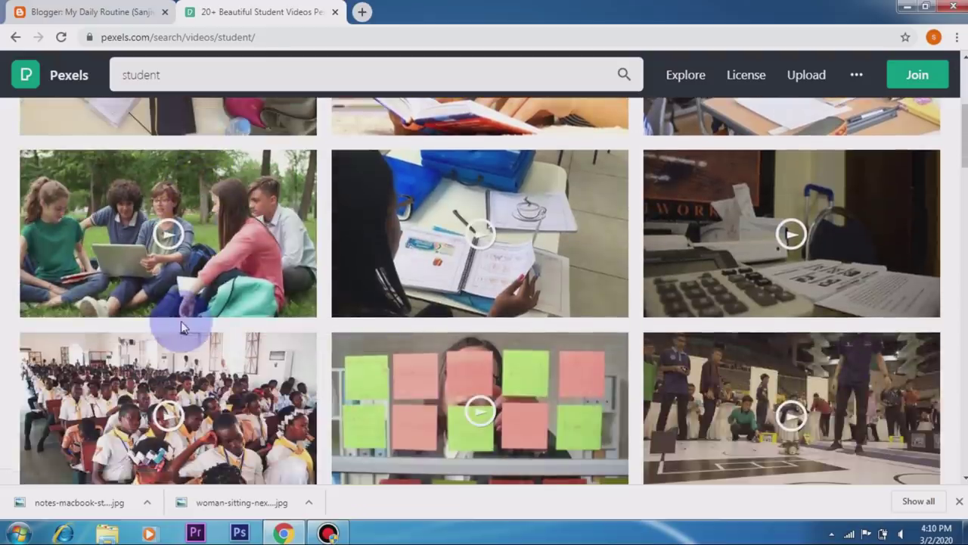
pyautogui.moveTo(169, 236)
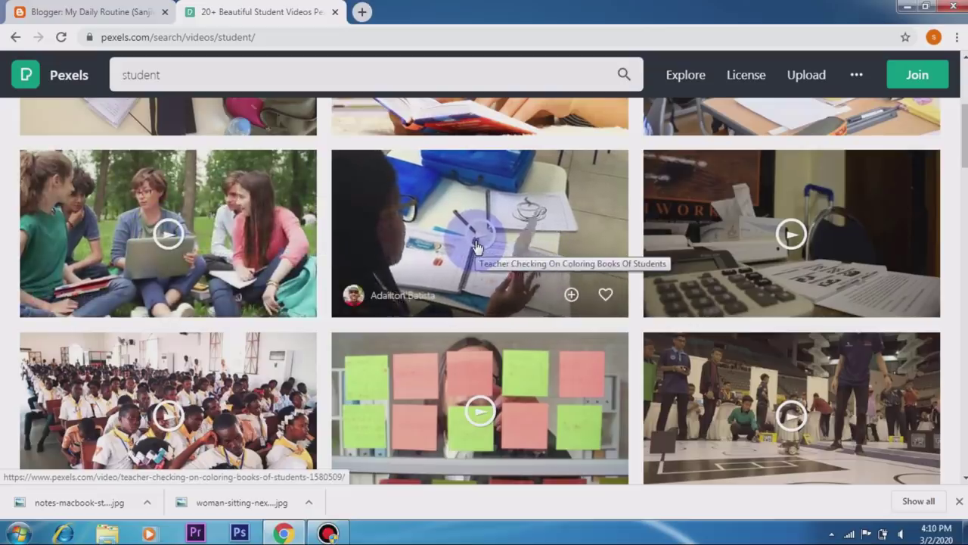
pyautogui.scroll(-5, 476, 246)
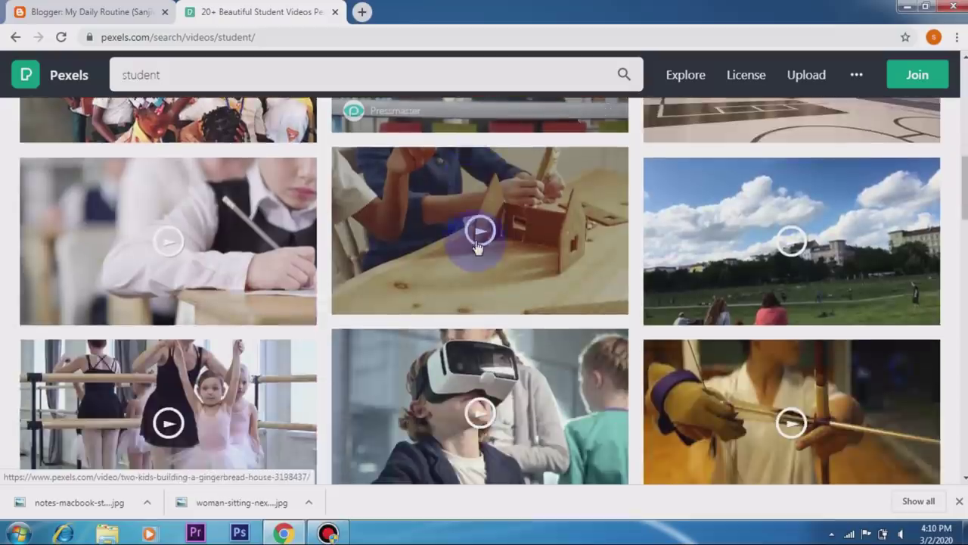
pyautogui.scroll(-5, 478, 248)
pyautogui.scroll(4, 497, 280)
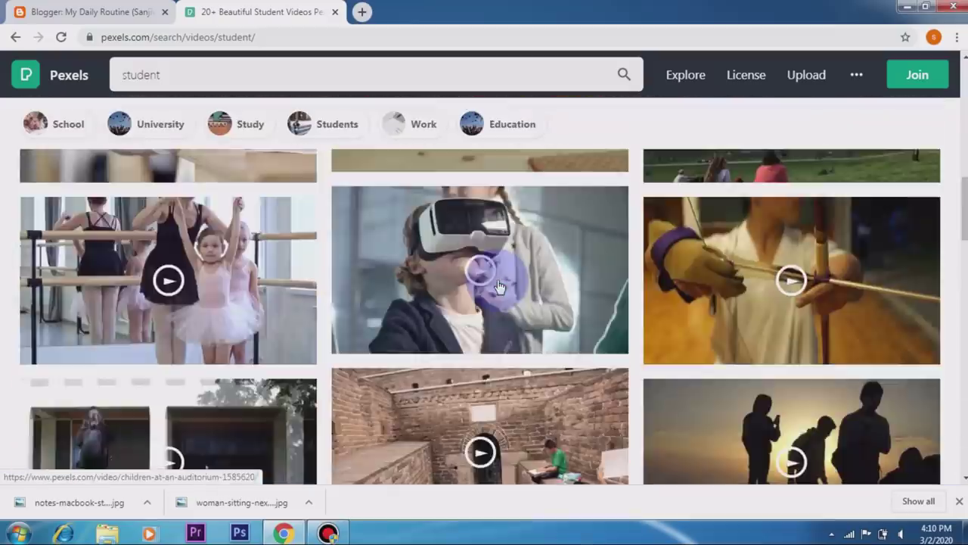
pyautogui.scroll(6, 484, 283)
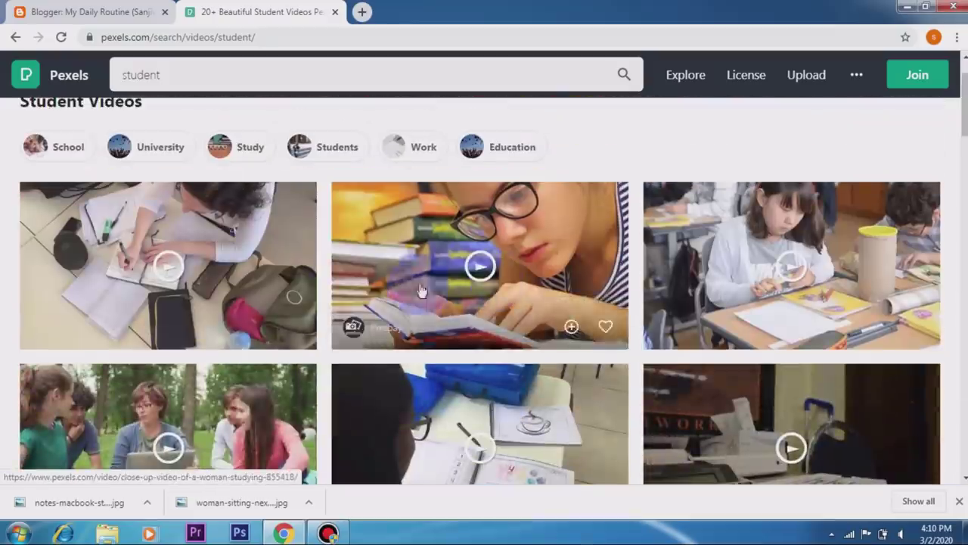
pyautogui.moveTo(152, 280)
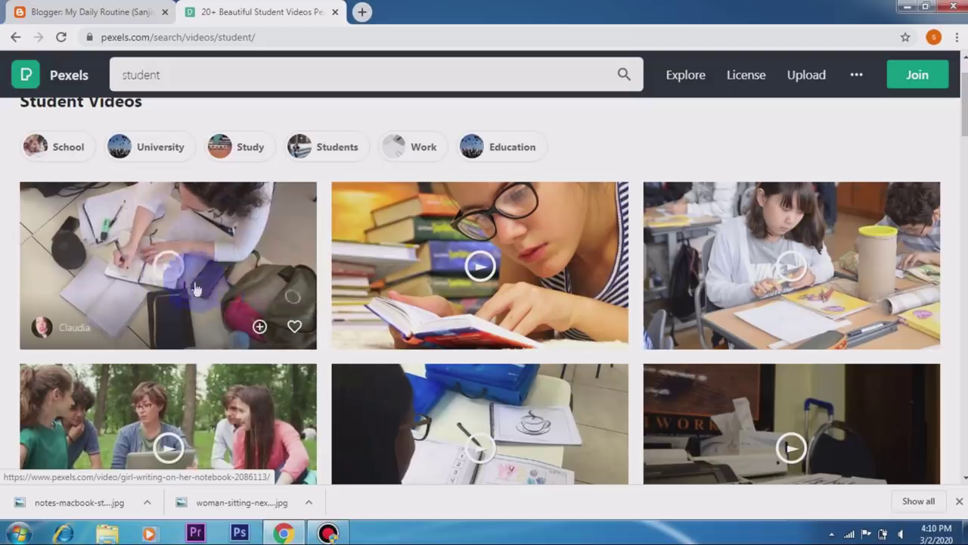
pyautogui.click(160, 266)
pyautogui.click(808, 87)
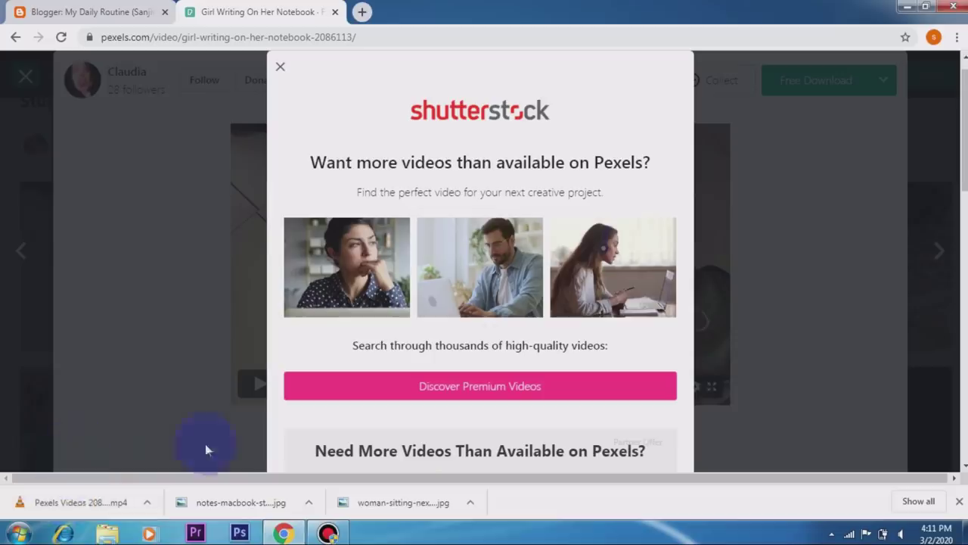
pyautogui.click(281, 70)
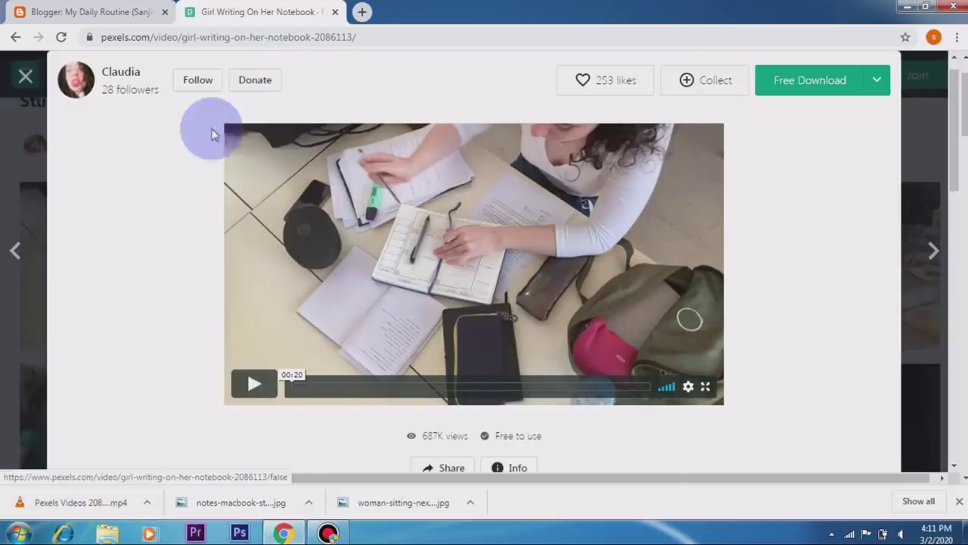
pyautogui.click(25, 75)
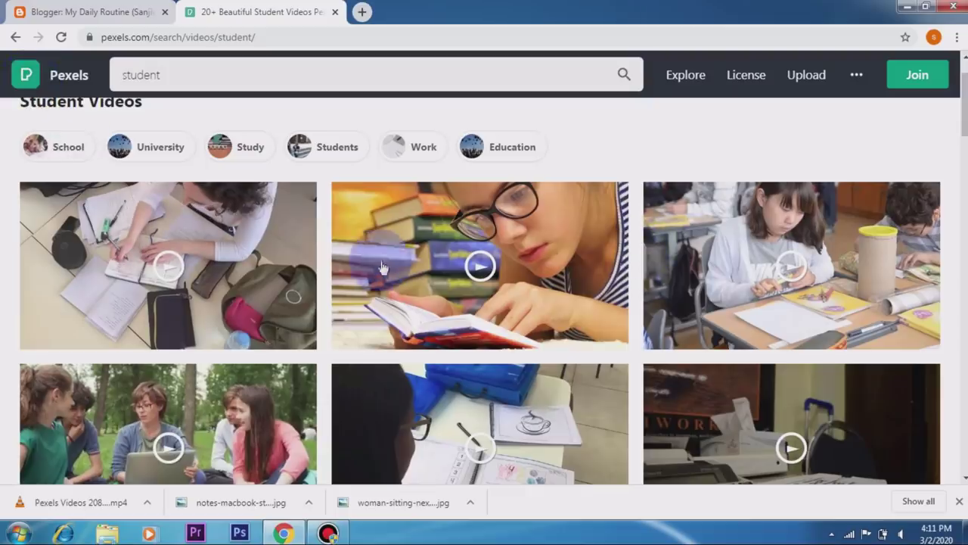
# - Download the free close-up video of a woman studying, and switch back to the Blogger post 2-3-2020
pyautogui.click(481, 264)
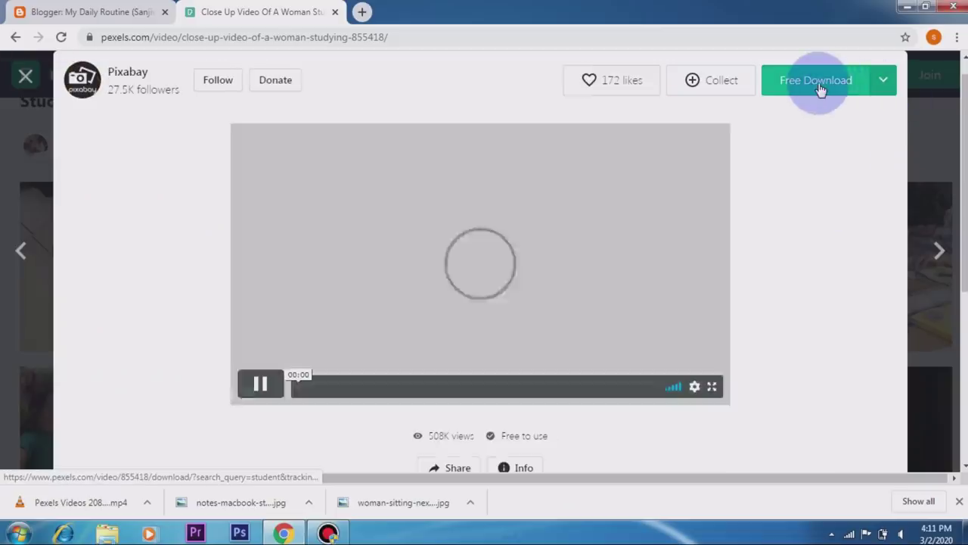
pyautogui.click(801, 85)
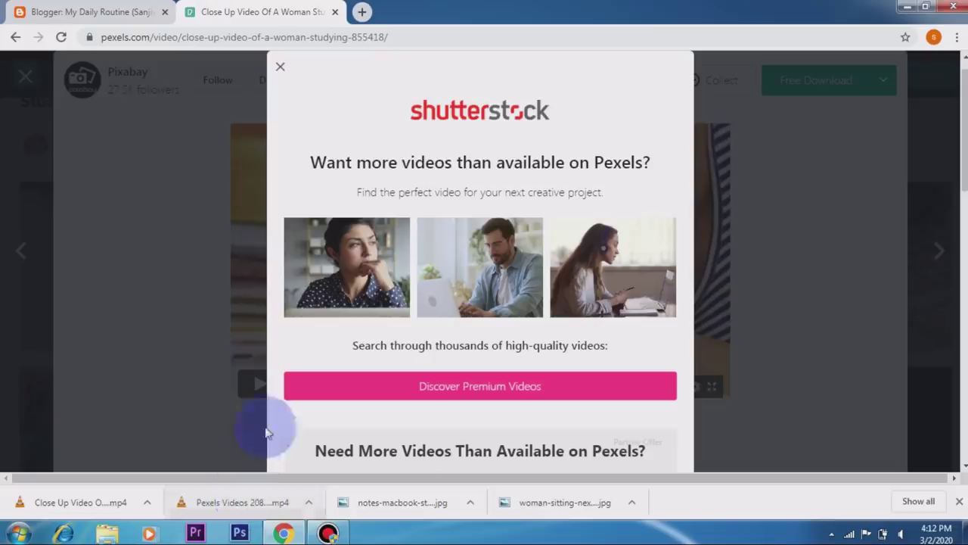
pyautogui.click(38, 18)
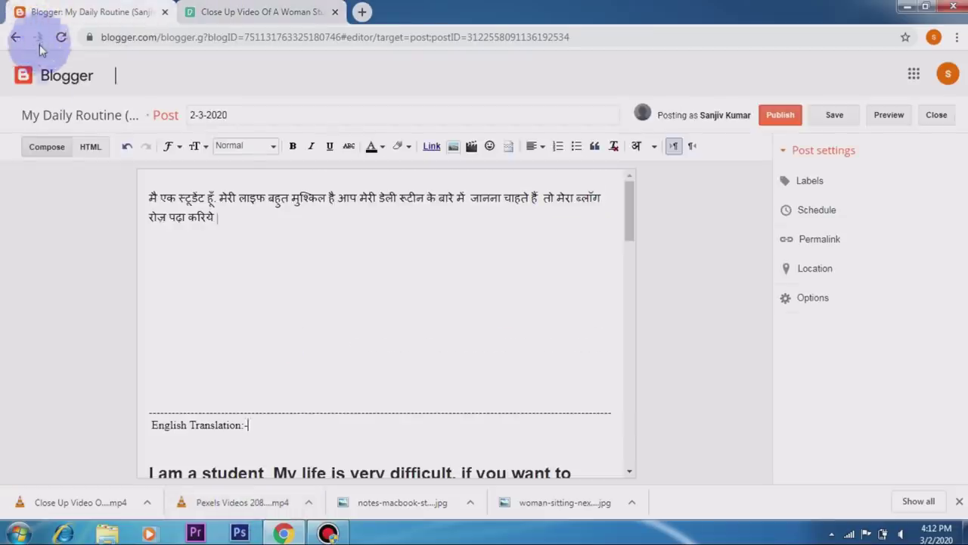
# - Upload the downloaded laptop and notebook photo and insert it in the blank space between the Hindi paragraph and the English translation
pyautogui.click(333, 274)
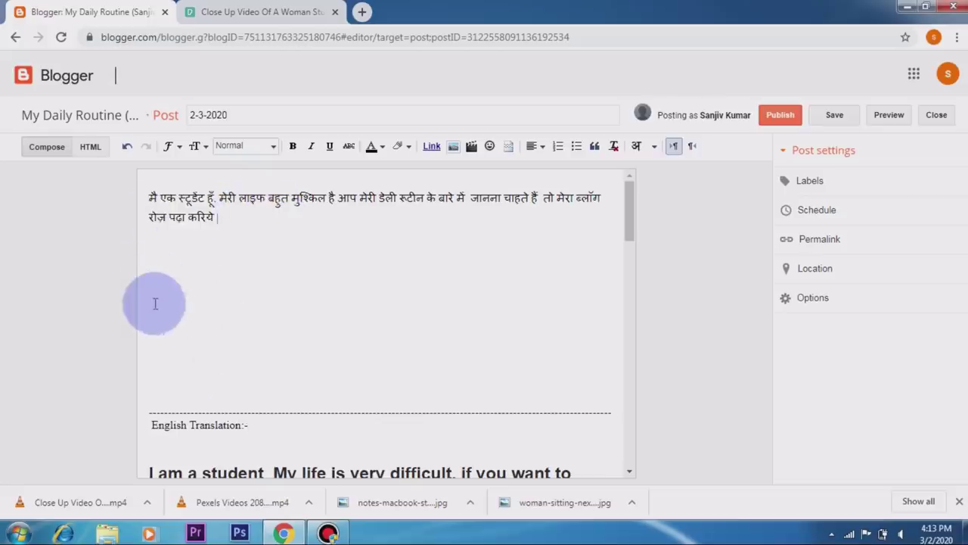
pyautogui.click(186, 276)
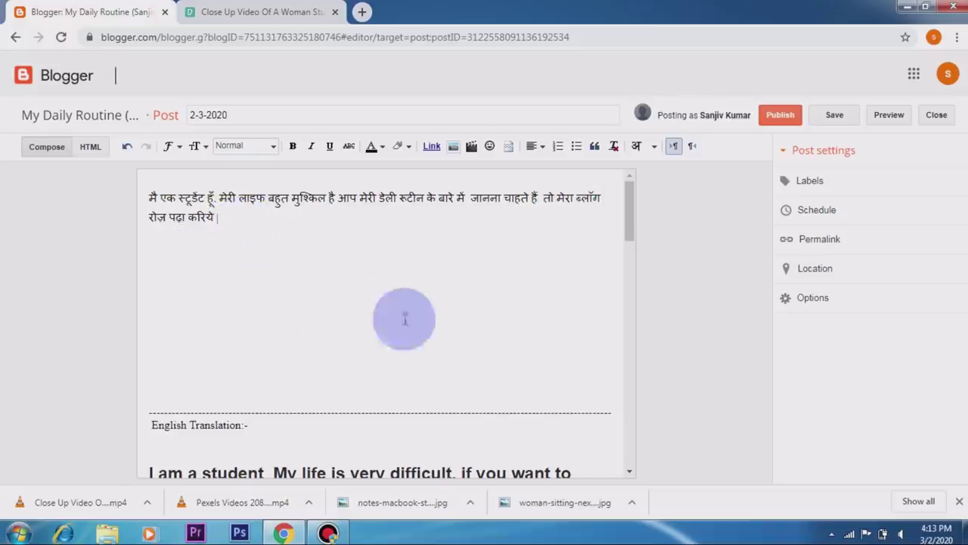
pyautogui.click(454, 320)
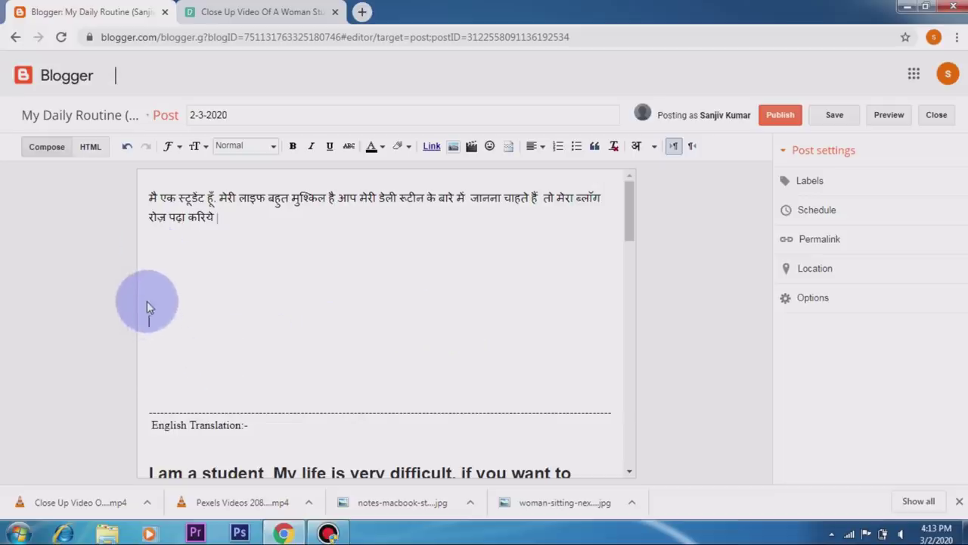
pyautogui.click(149, 327)
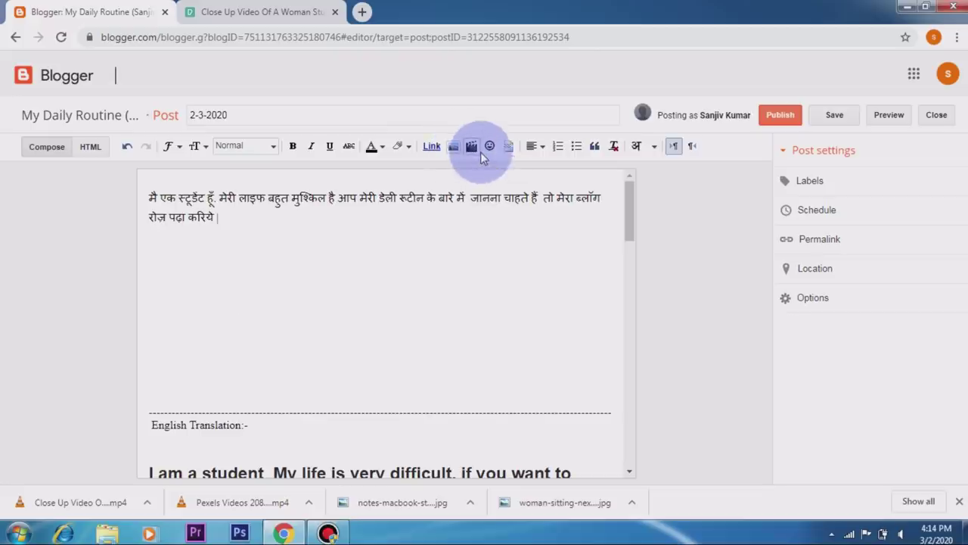
pyautogui.click(453, 148)
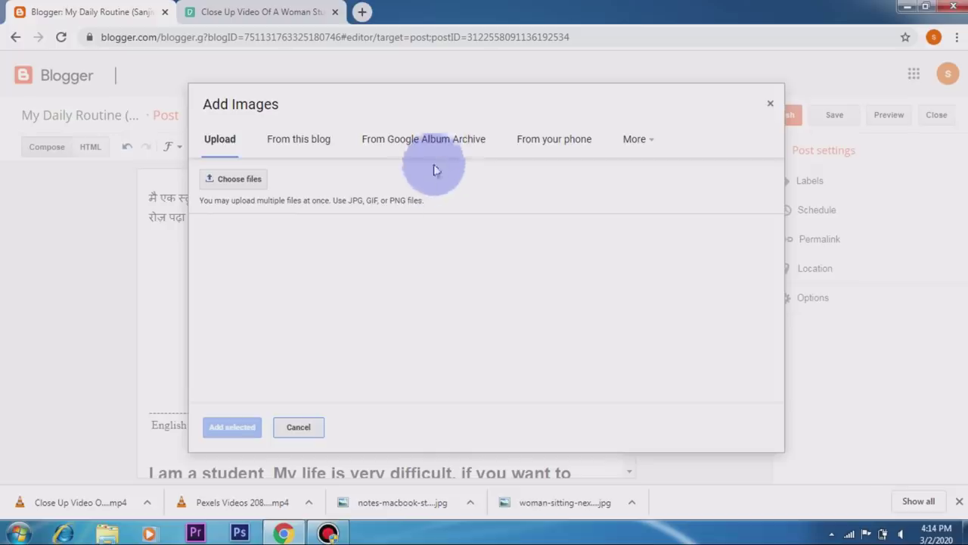
pyautogui.click(232, 182)
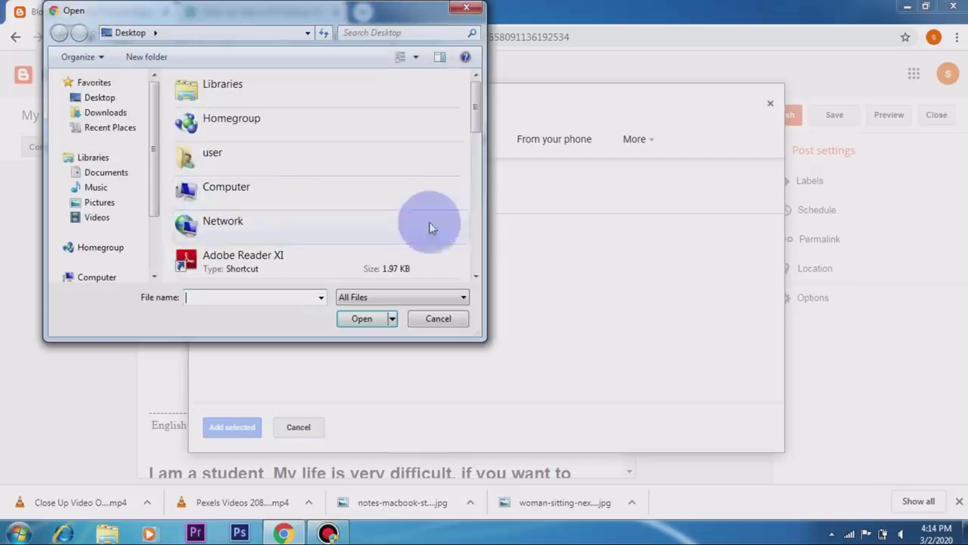
pyautogui.moveTo(478, 116); pyautogui.dragTo(467, 246)
pyautogui.click(295, 160)
pyautogui.click(389, 319)
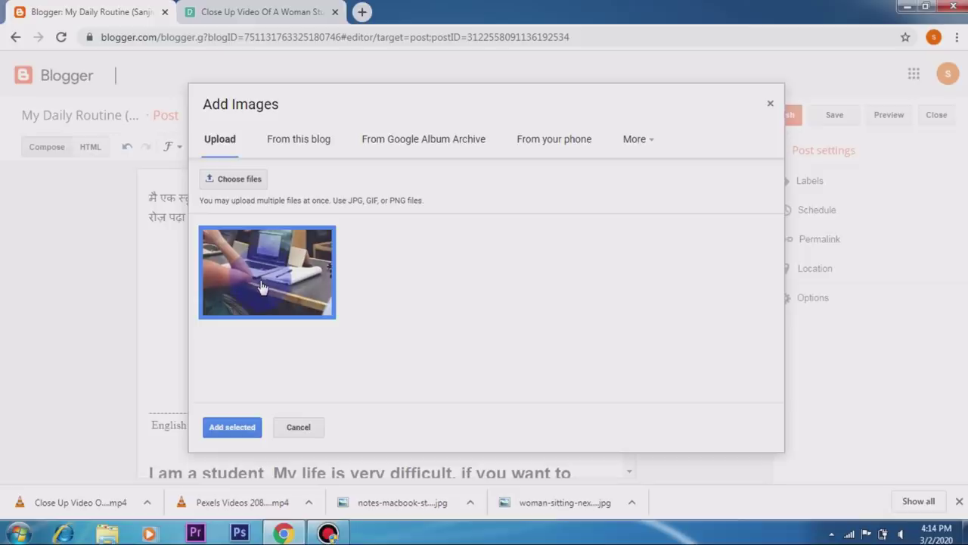
pyautogui.click(415, 356)
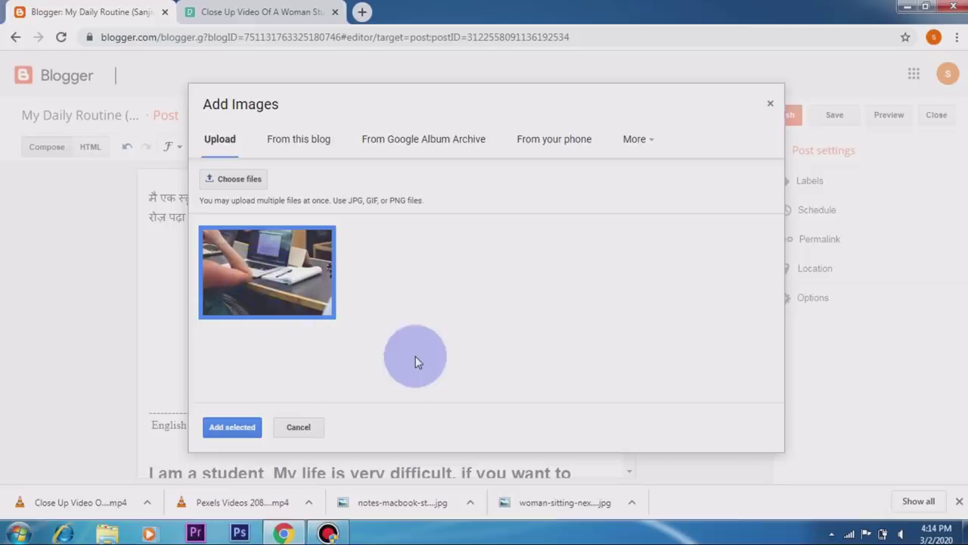
pyautogui.click(231, 426)
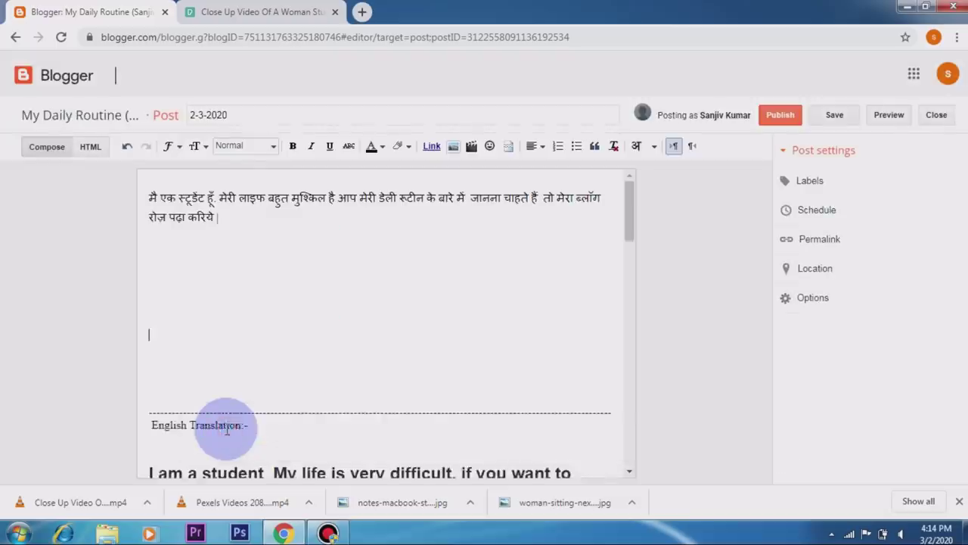
# - Move the inserted laptop photo to the left edge of the post body, above the English Translation line
pyautogui.scroll(-1, 249, 277)
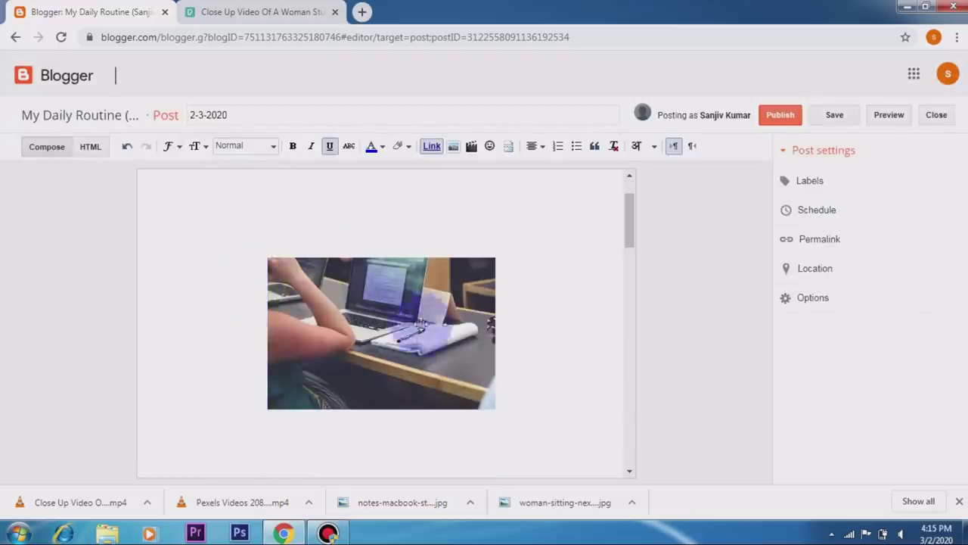
pyautogui.moveTo(419, 325); pyautogui.dragTo(276, 345)
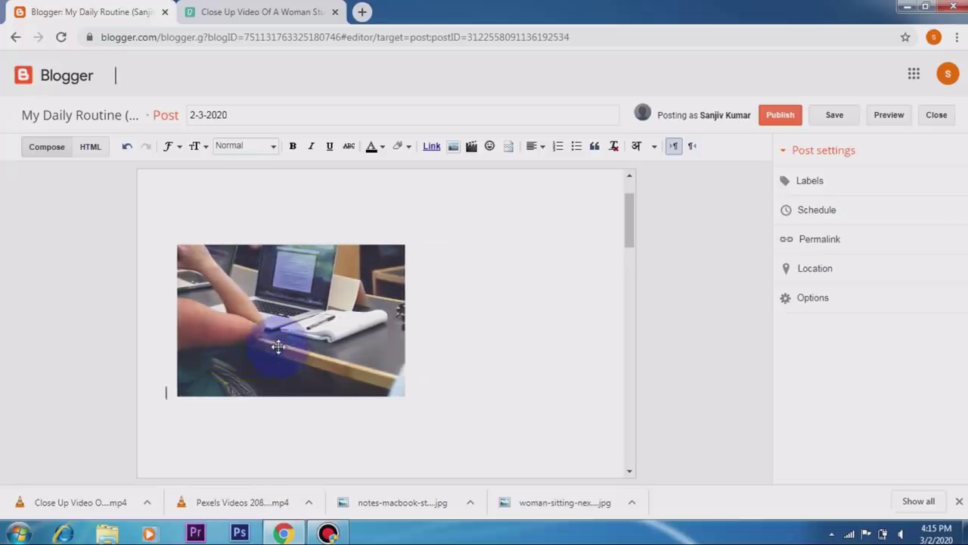
pyautogui.click(278, 346)
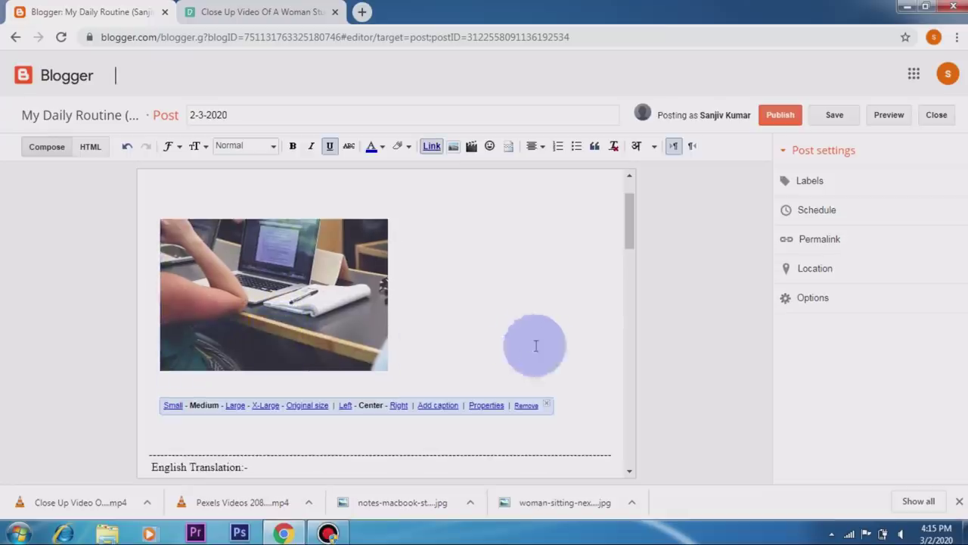
pyautogui.click(577, 339)
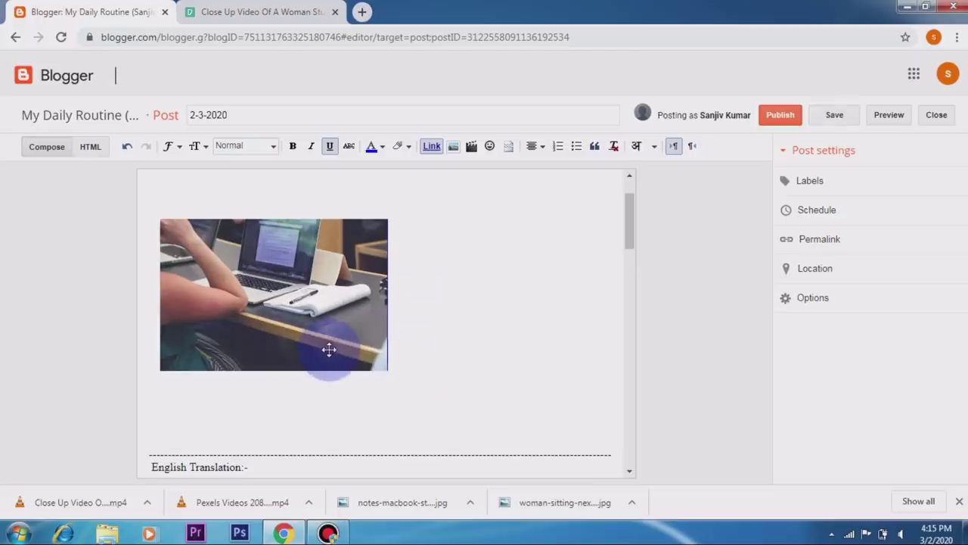
# - Place the cursor just after the laptop photo, then upload and insert the downloaded photo of the blonde girl in a blue shirt
pyautogui.scroll(1, 149, 292)
pyautogui.click(162, 275)
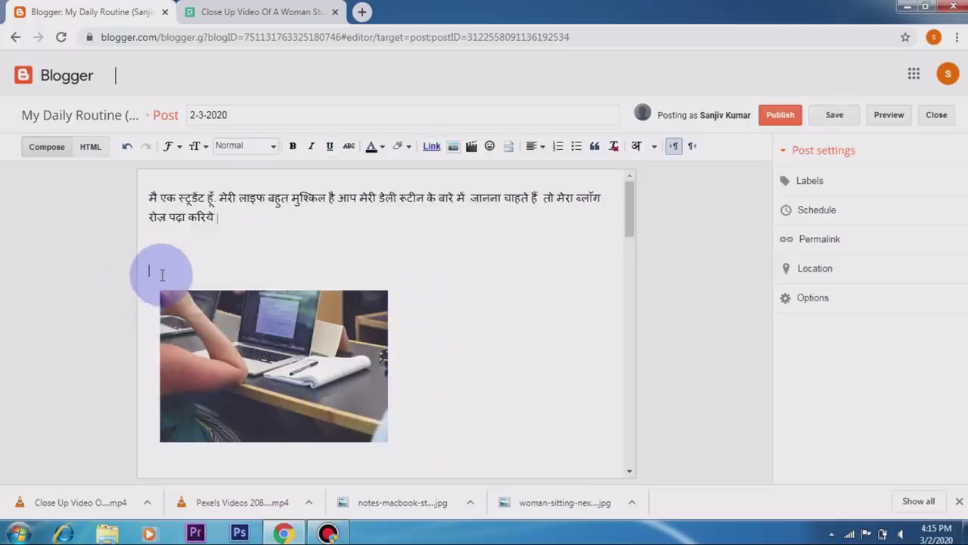
pyautogui.click(321, 356)
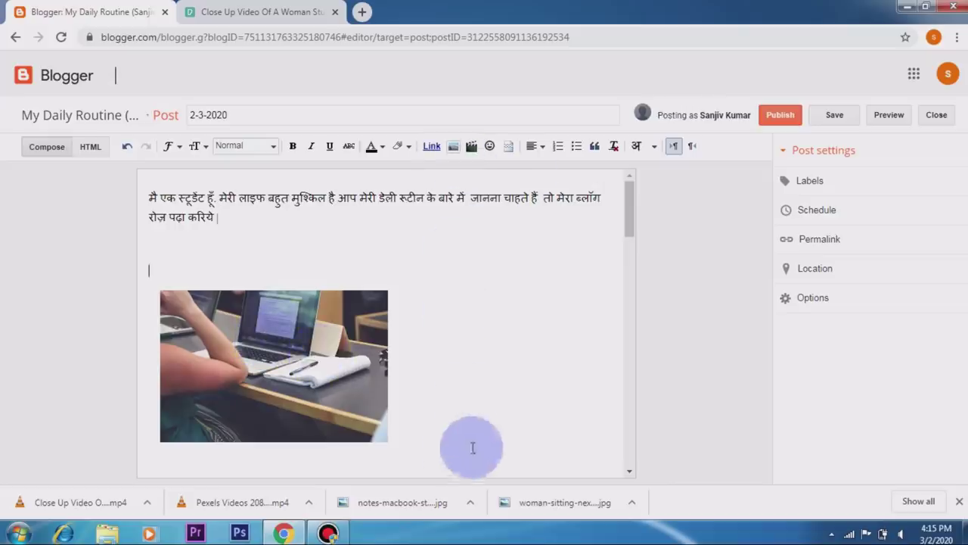
pyautogui.click(401, 437)
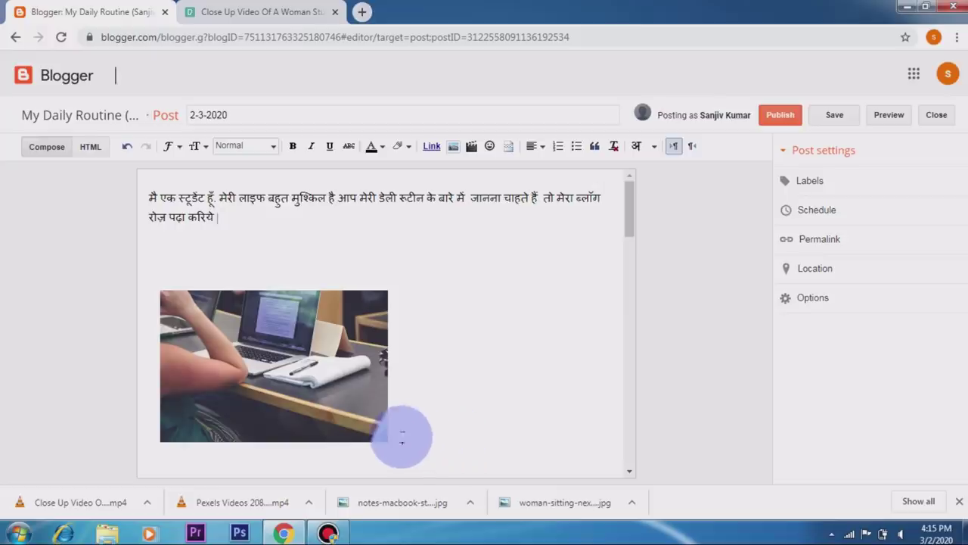
pyautogui.click(403, 437)
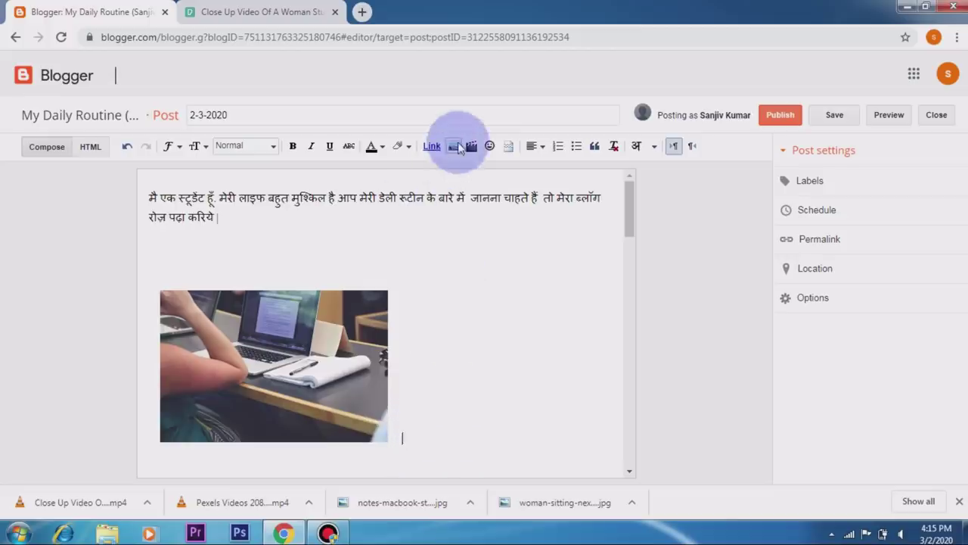
pyautogui.click(454, 148)
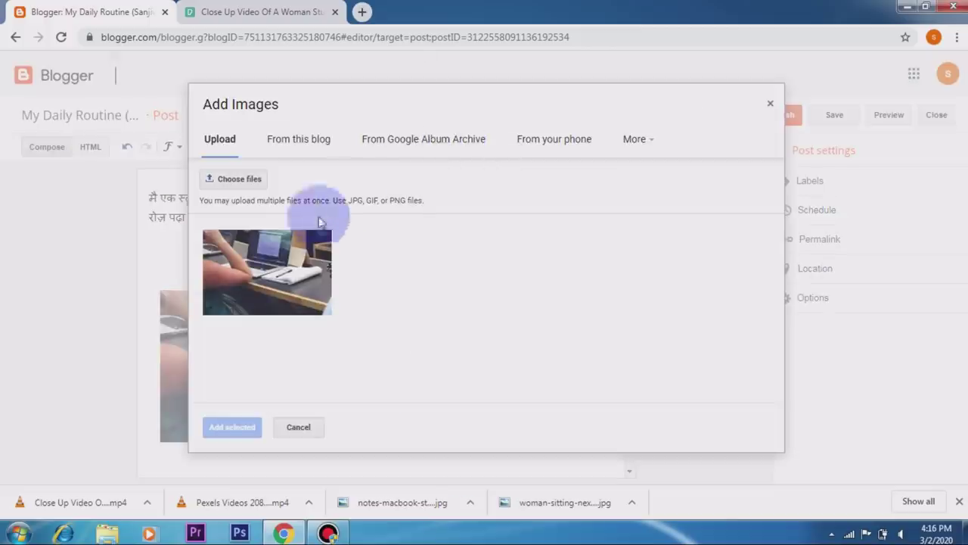
pyautogui.click(221, 178)
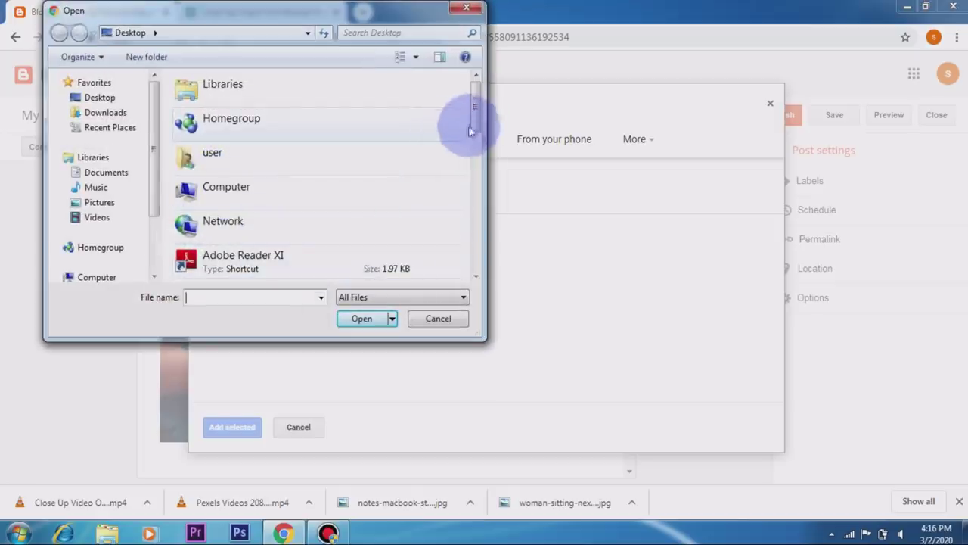
pyautogui.moveTo(472, 125); pyautogui.dragTo(442, 276)
pyautogui.doubleClick(442, 272)
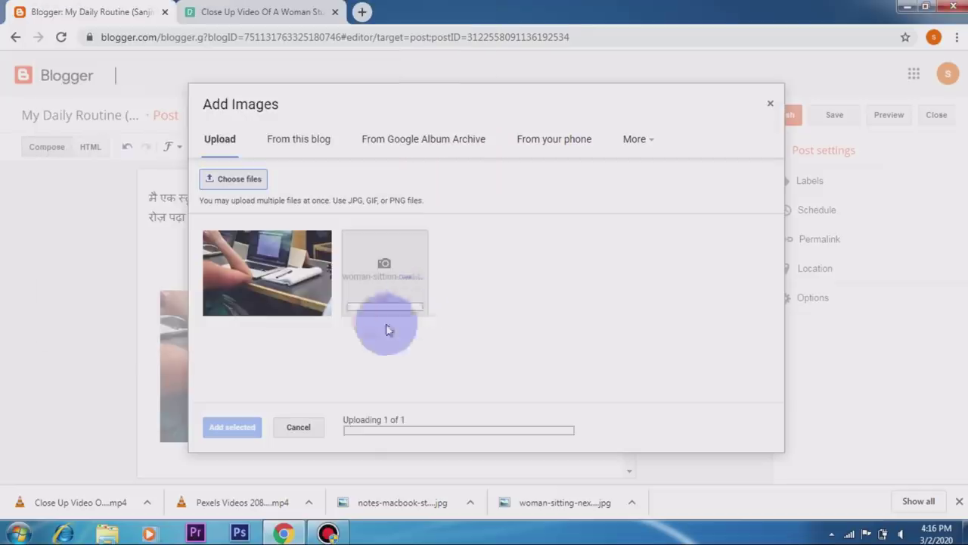
pyautogui.click(412, 286)
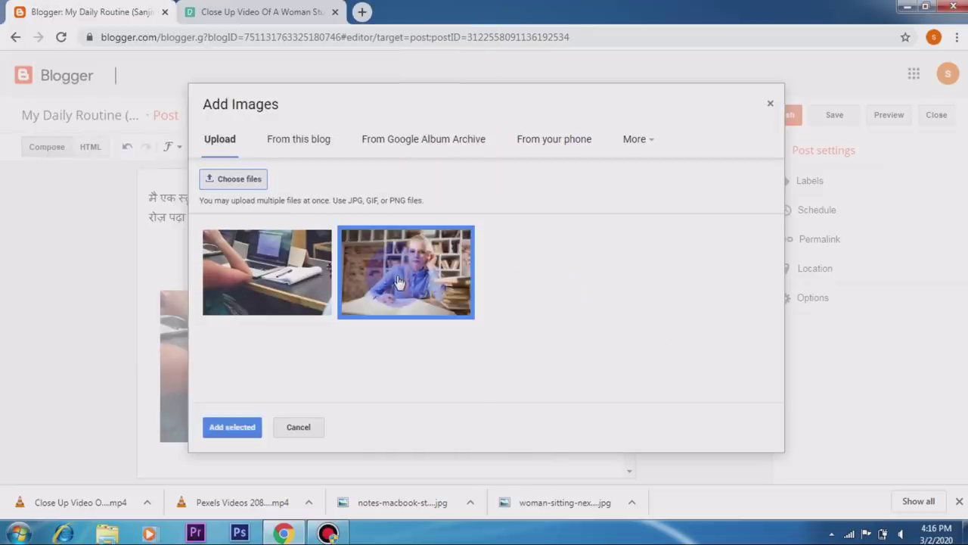
pyautogui.click(222, 427)
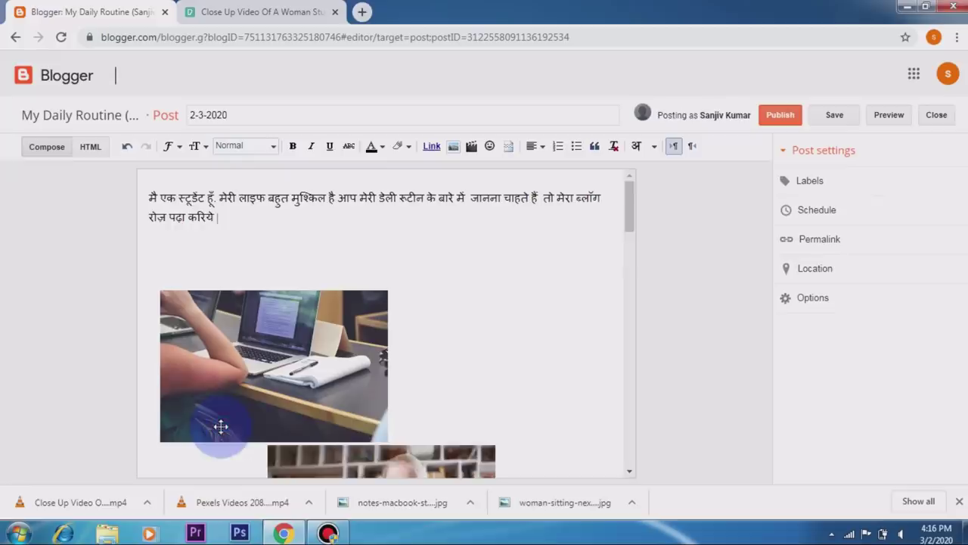
# - Move the photo of the blonde girl to the left edge of the post body, directly beneath the laptop photo
pyautogui.scroll(-1, 546, 381)
pyautogui.scroll(-1, 545, 380)
pyautogui.click(480, 336)
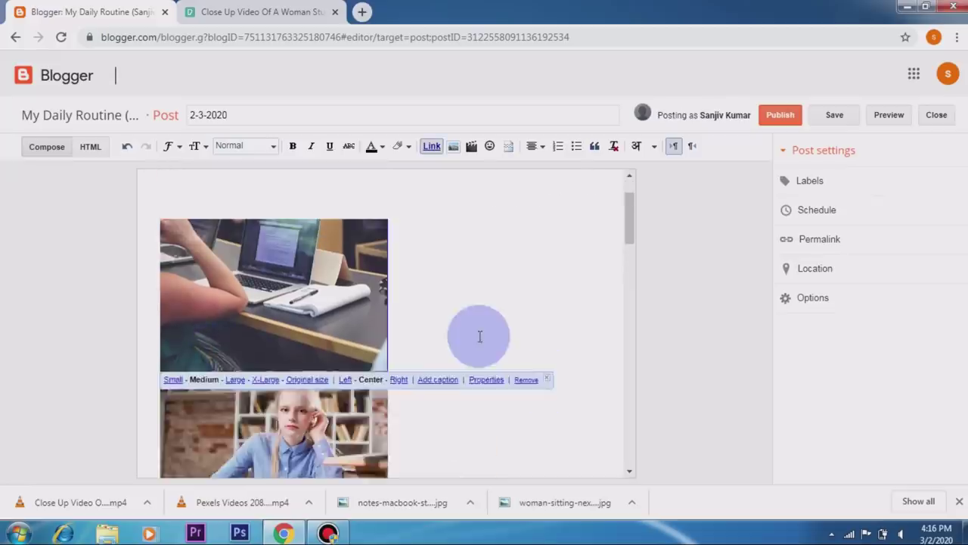
pyautogui.click(479, 364)
# - Check the layout of the Hindi paragraph, the two stacked photos and the English translation in the post
pyautogui.scroll(-1, 446, 388)
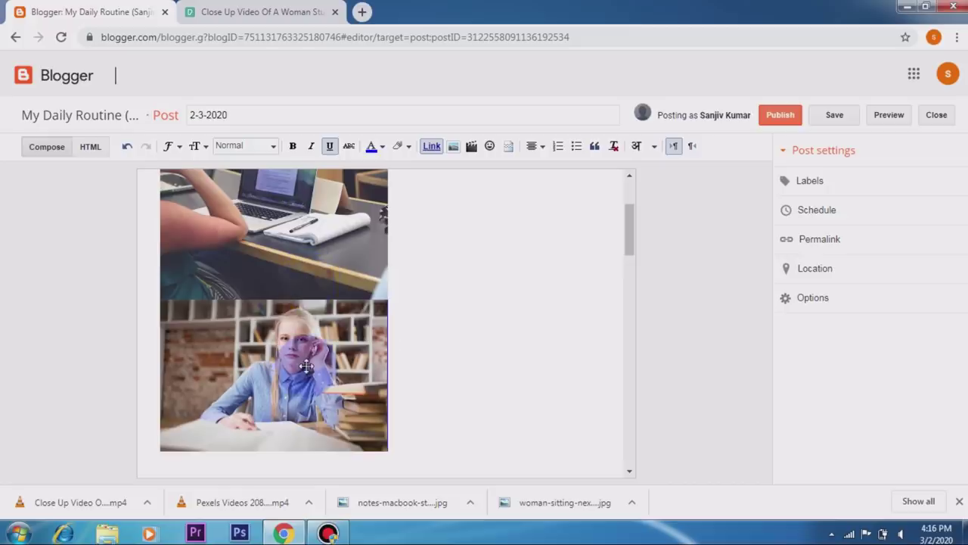
pyautogui.scroll(2, 306, 366)
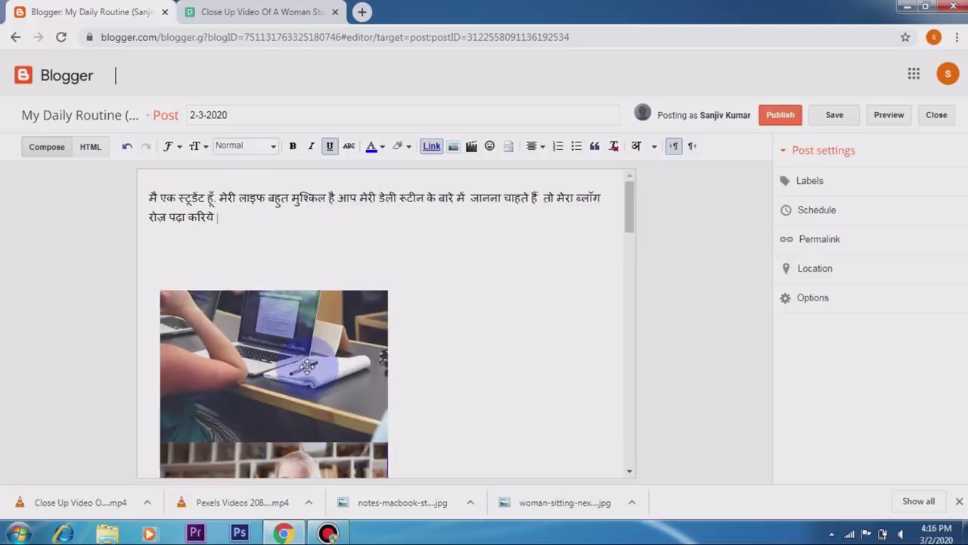
pyautogui.scroll(-1, 307, 367)
pyautogui.scroll(-2, 306, 366)
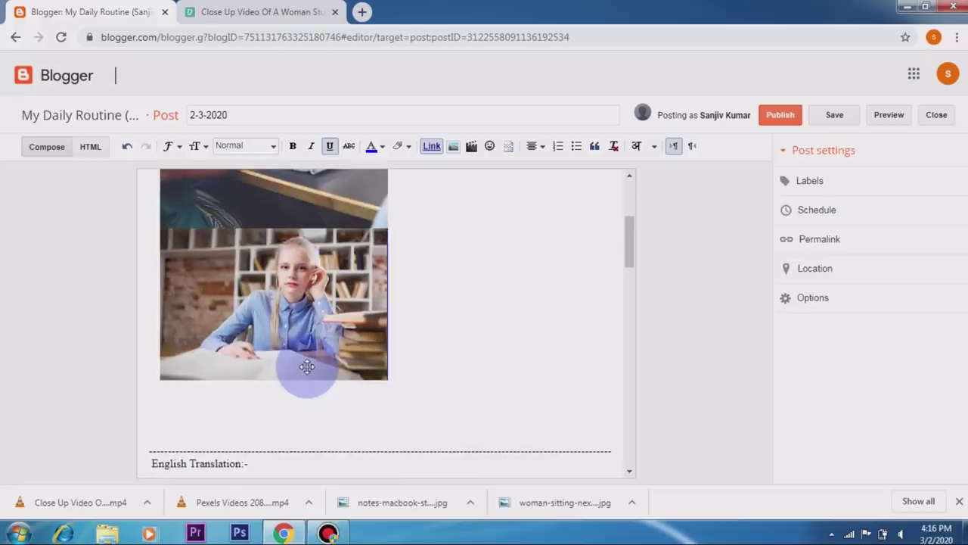
pyautogui.scroll(3, 306, 366)
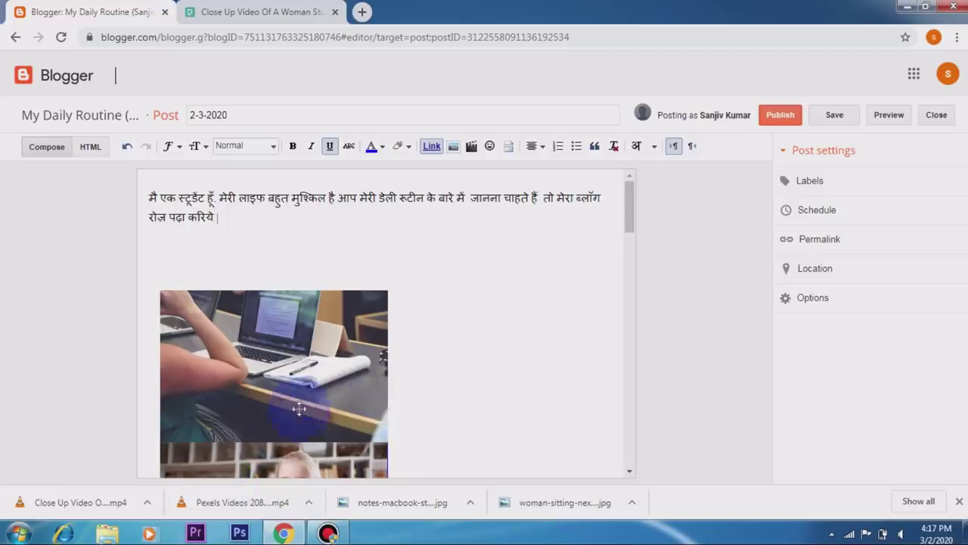
pyautogui.scroll(-2, 363, 367)
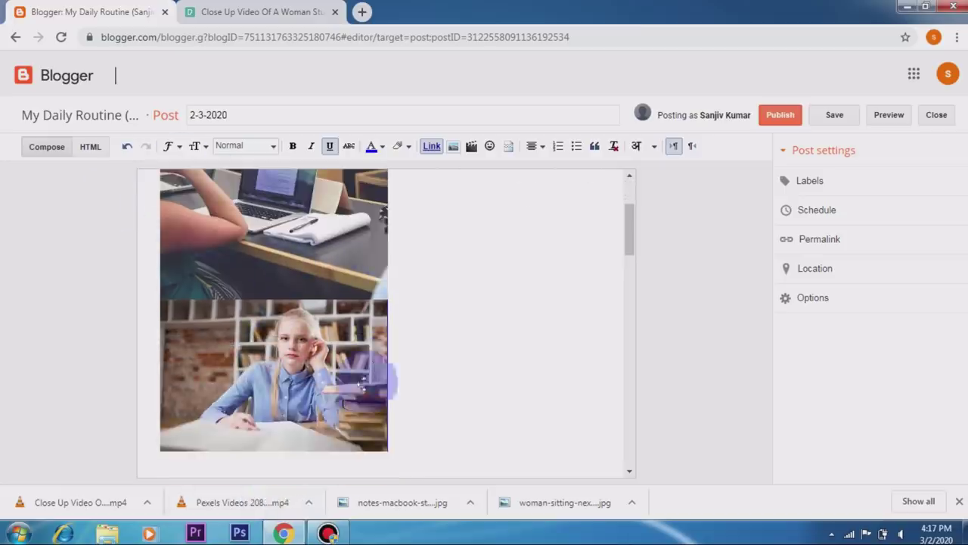
pyautogui.scroll(2, 432, 209)
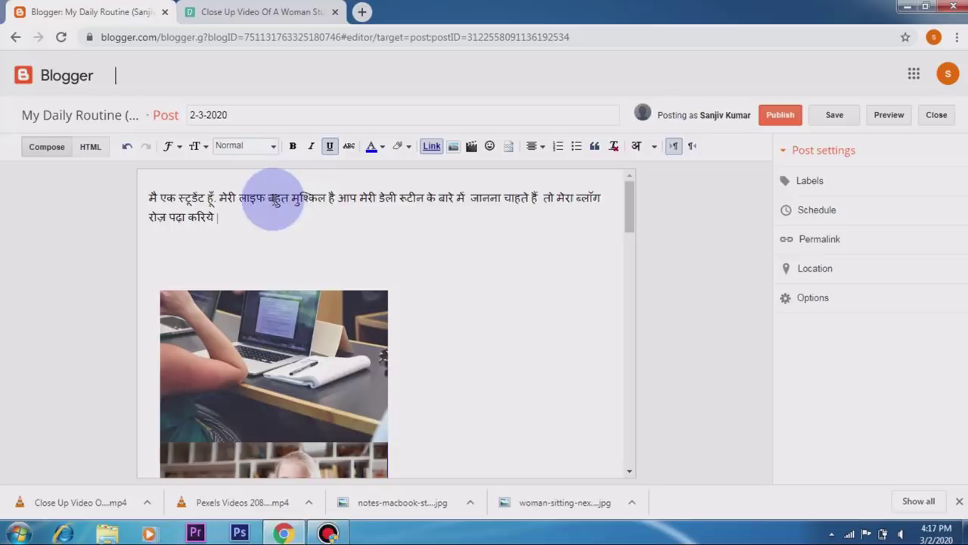
pyautogui.scroll(-5, 417, 242)
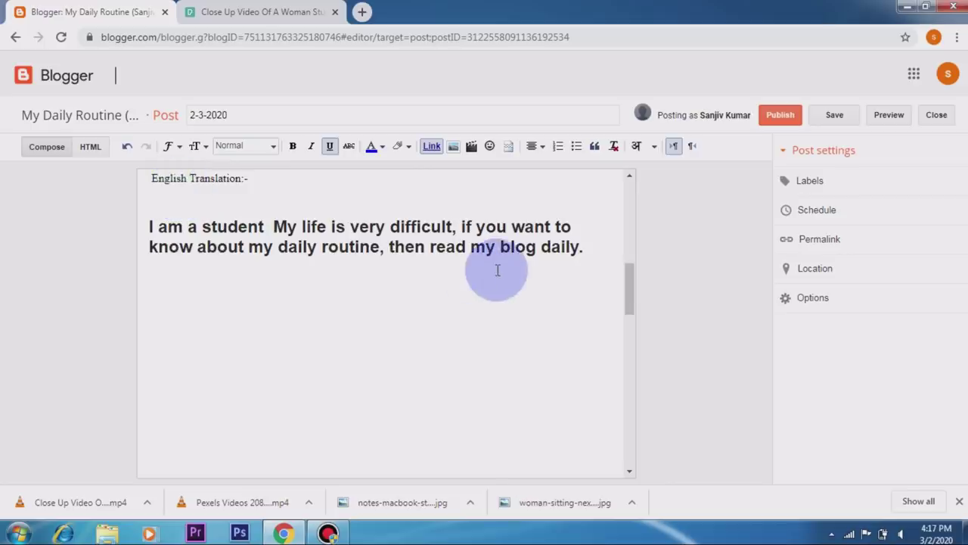
pyautogui.scroll(5, 496, 271)
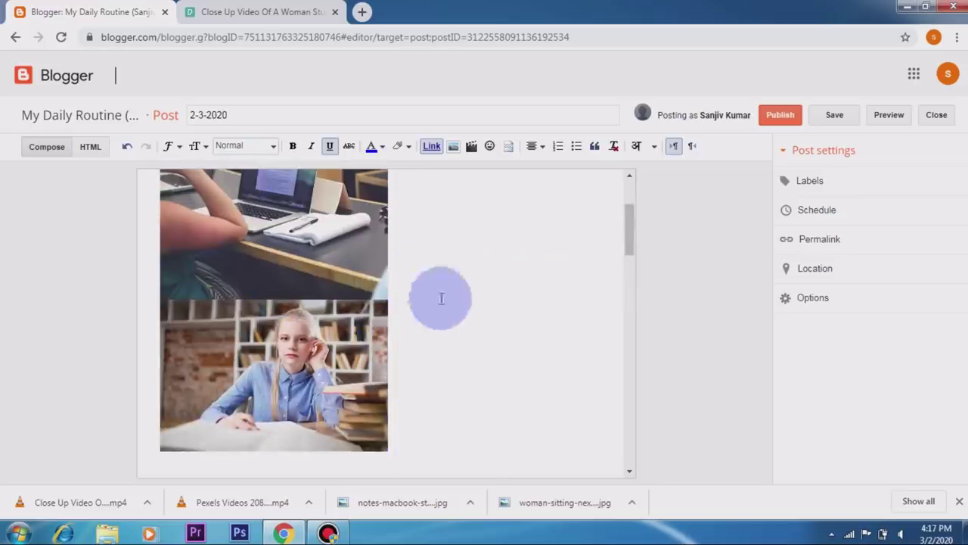
pyautogui.scroll(-5, 441, 298)
pyautogui.scroll(4, 295, 296)
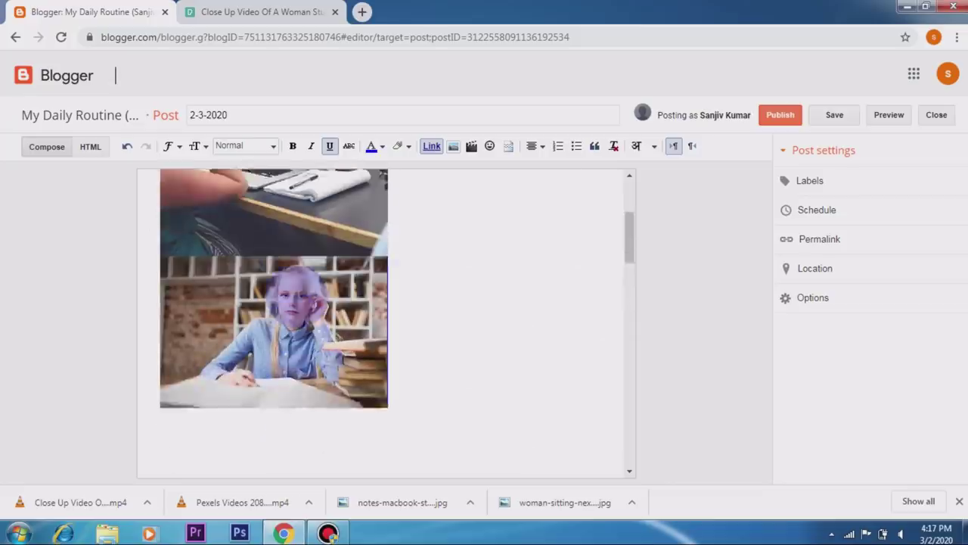
pyautogui.scroll(1, 295, 285)
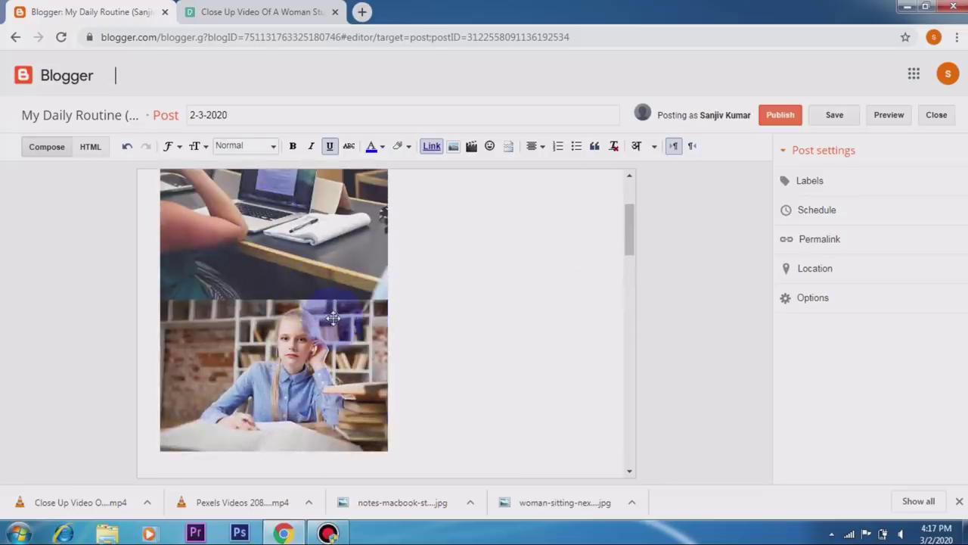
# - Place the cursor in the blank space below the English translation, then upload and insert the video Pexels Videos 2086113 there
pyautogui.scroll(-5, 333, 318)
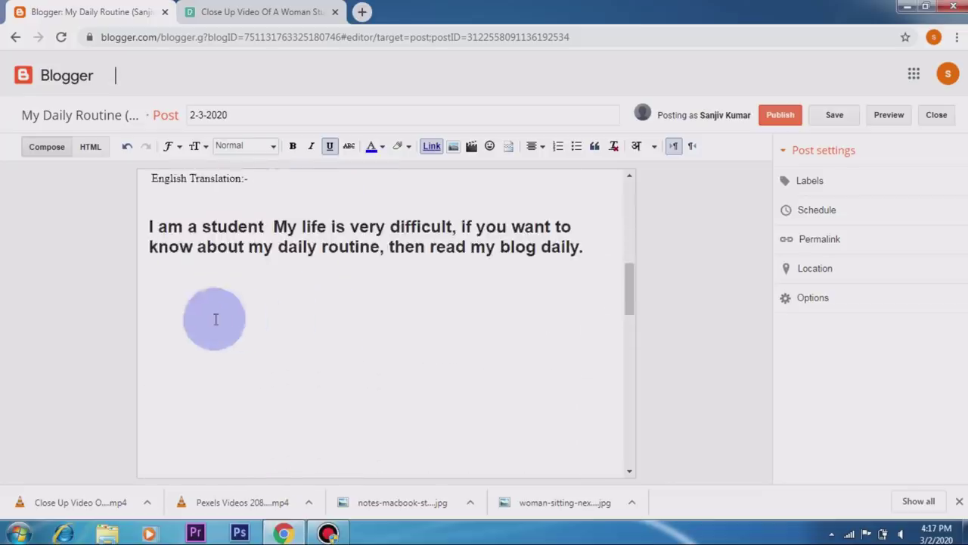
pyautogui.click(165, 316)
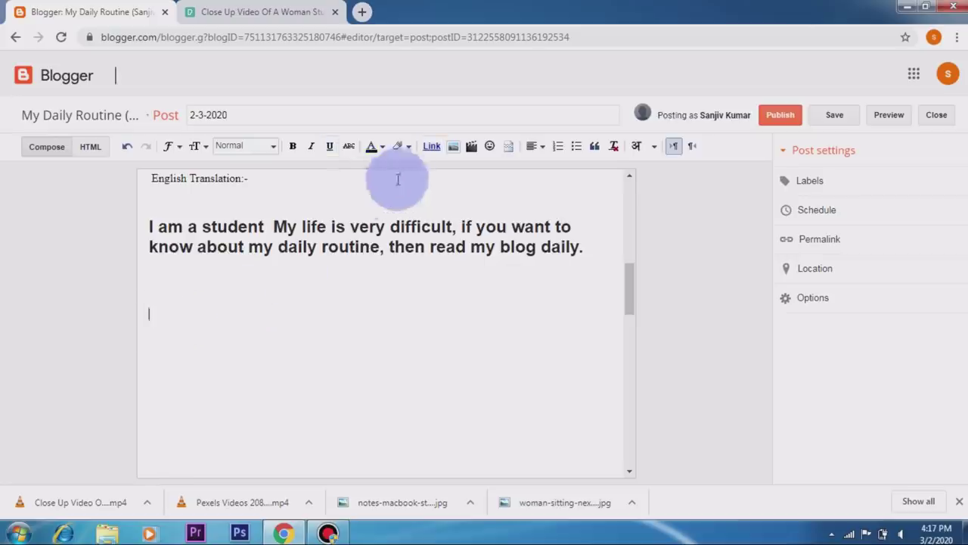
pyautogui.click(472, 146)
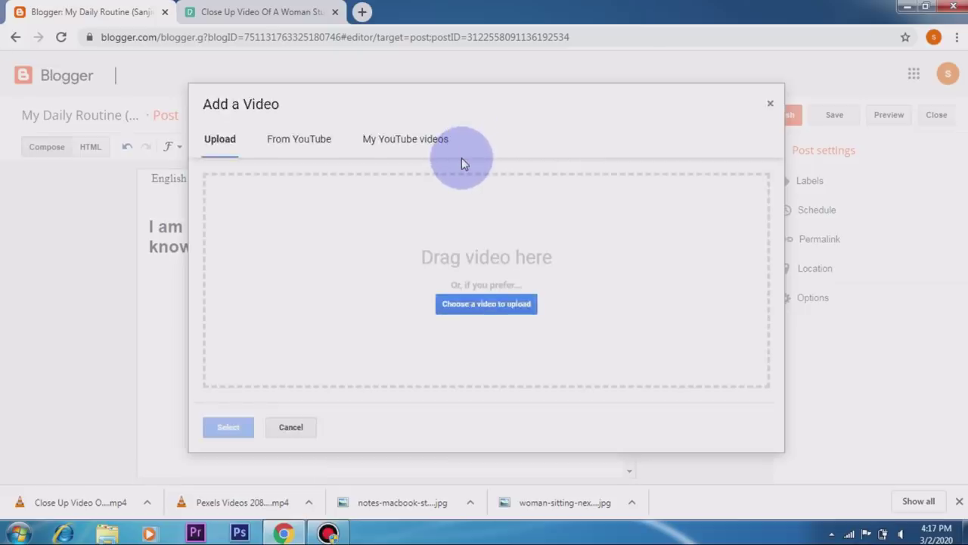
pyautogui.click(505, 309)
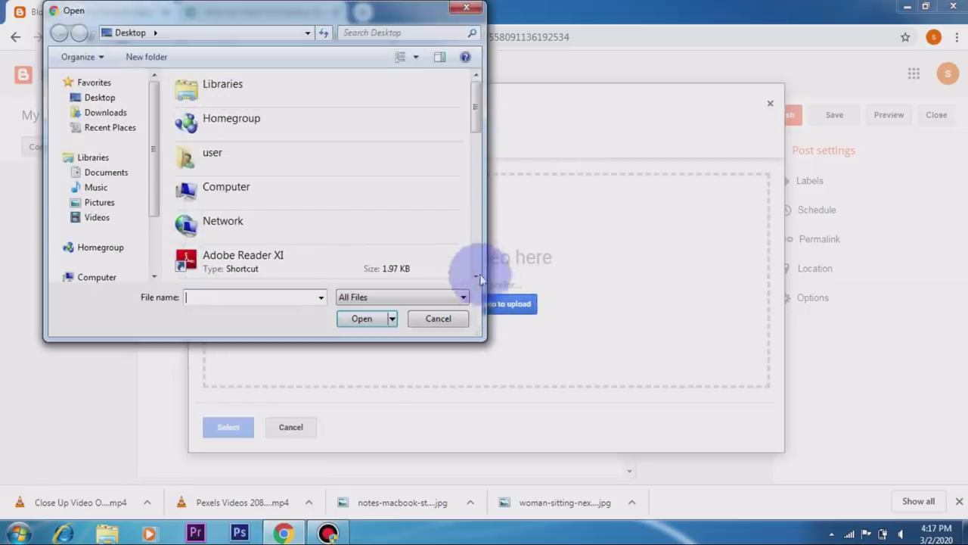
pyautogui.moveTo(472, 136); pyautogui.dragTo(447, 261)
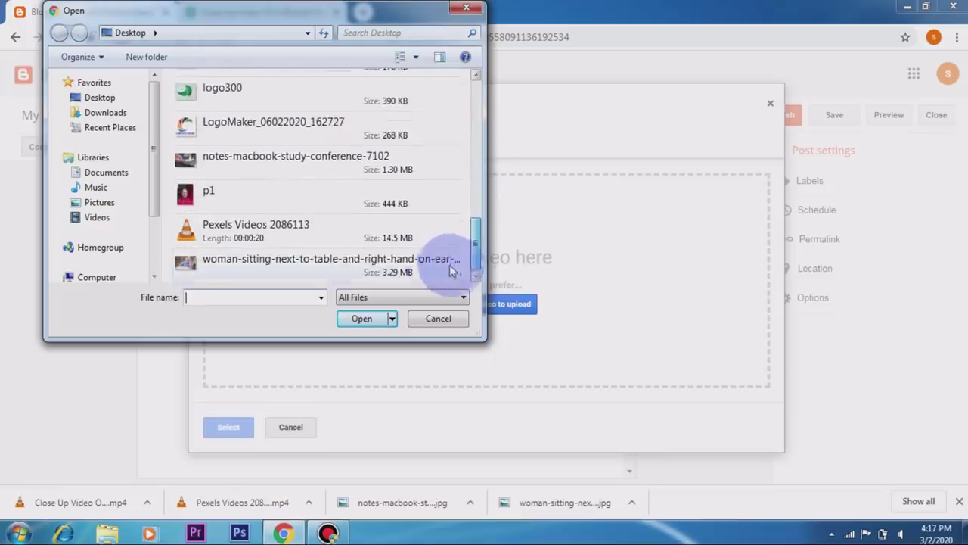
pyautogui.click(324, 232)
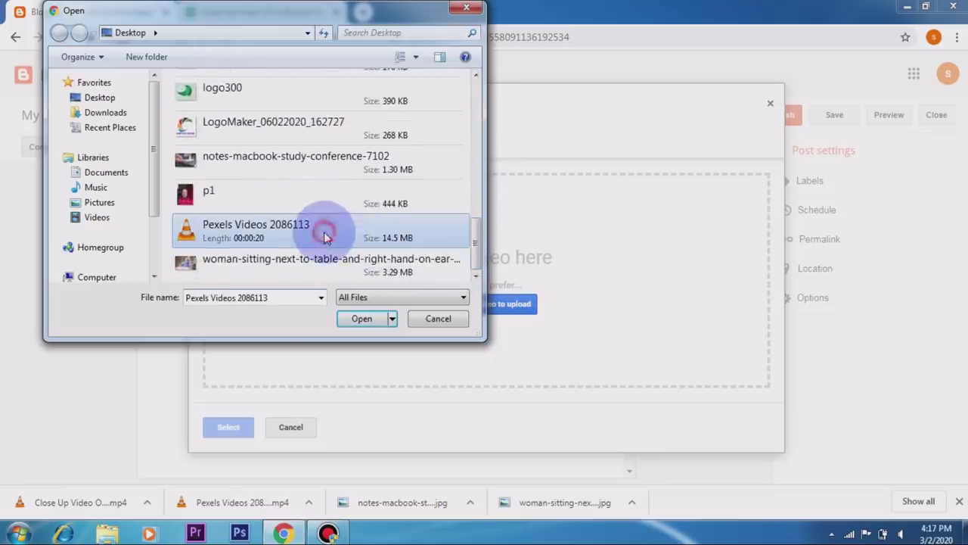
pyautogui.click(366, 319)
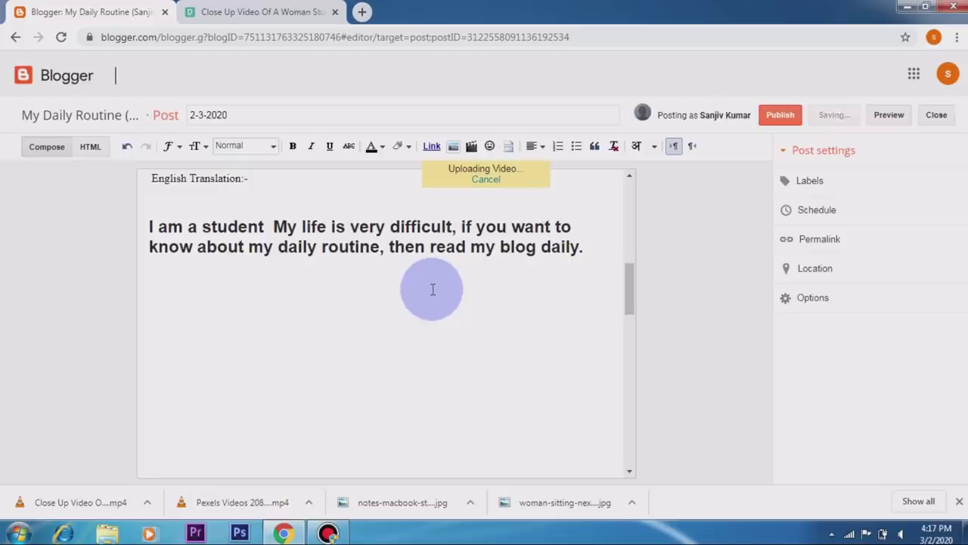
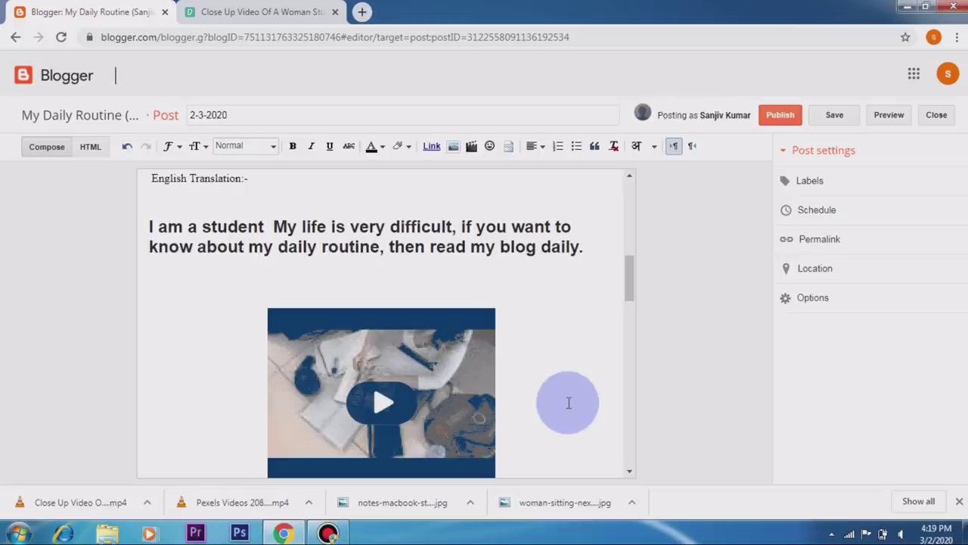
# - Upload a second downloaded video and insert it directly below the first video
pyautogui.scroll(-2, 573, 397)
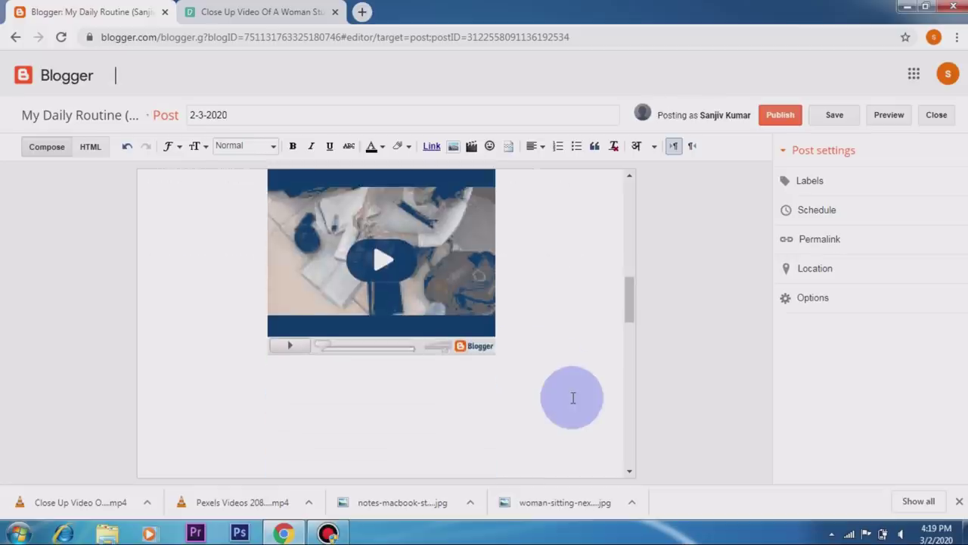
pyautogui.click(472, 146)
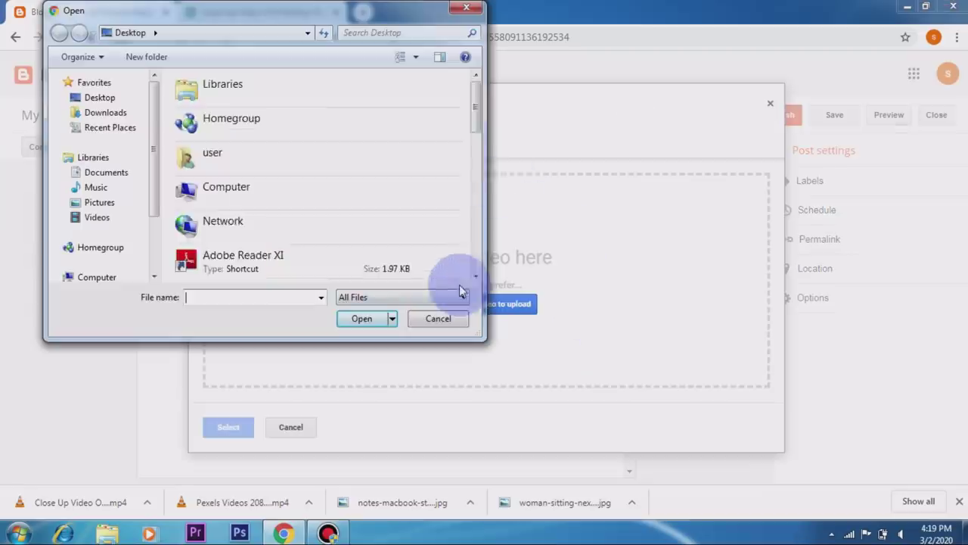
pyautogui.scroll(-5, 470, 189)
pyautogui.click(281, 216)
pyautogui.click(361, 319)
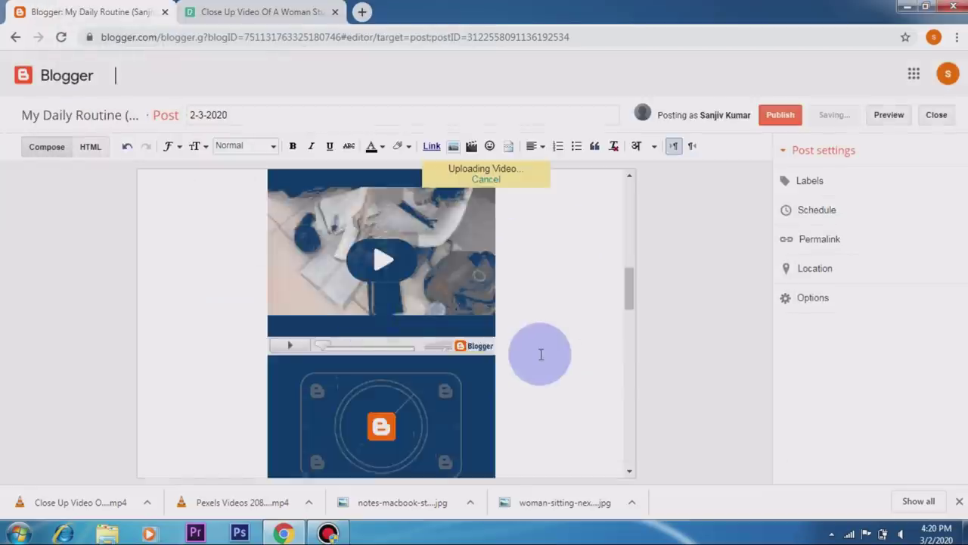
# - Review the post's text, photos and embedded videos from the Hindi paragraph down while the second video is processed
pyautogui.scroll(1, 530, 341)
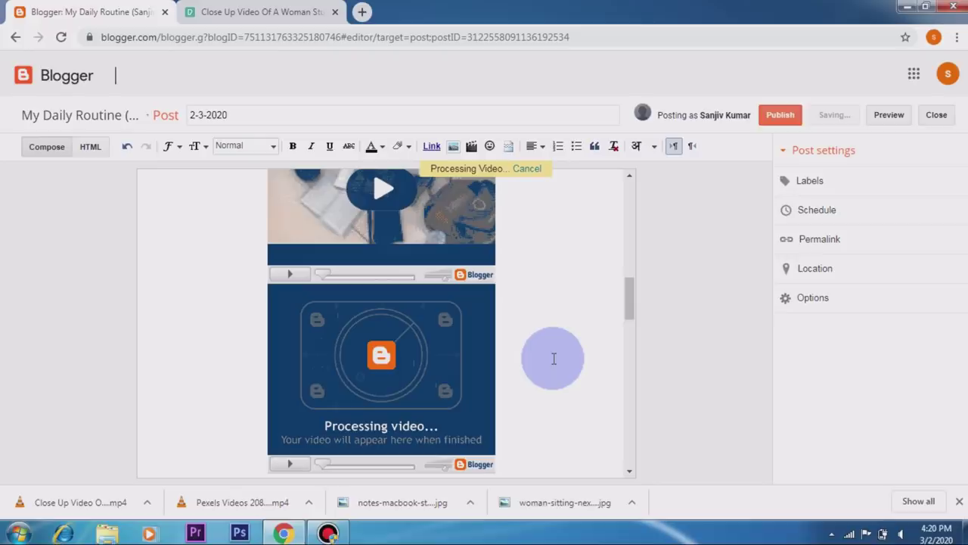
pyautogui.scroll(6, 554, 358)
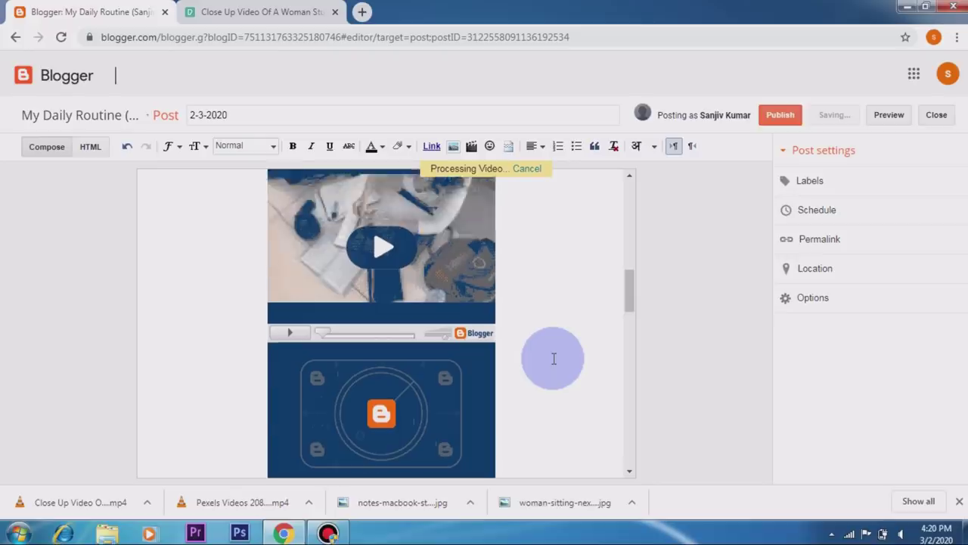
pyautogui.scroll(4, 541, 378)
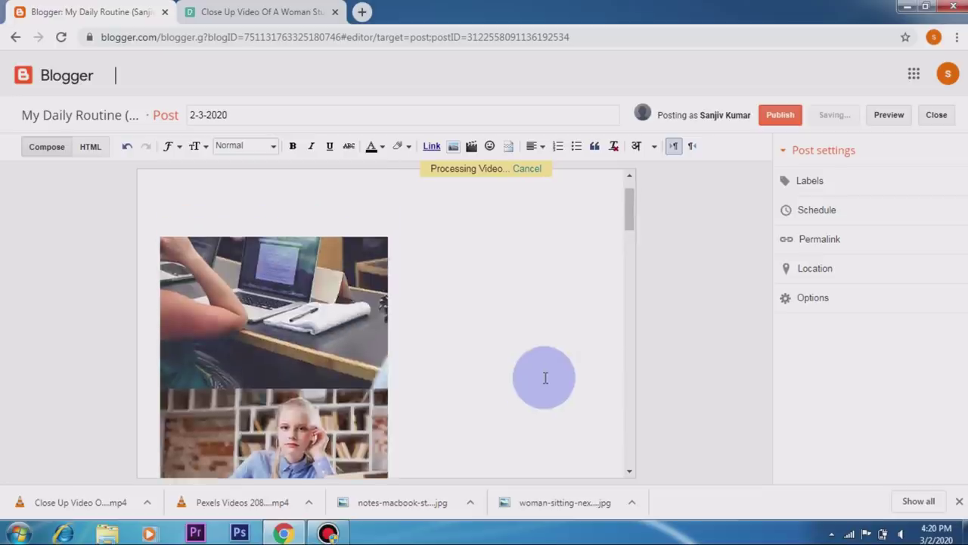
pyautogui.scroll(-2, 474, 268)
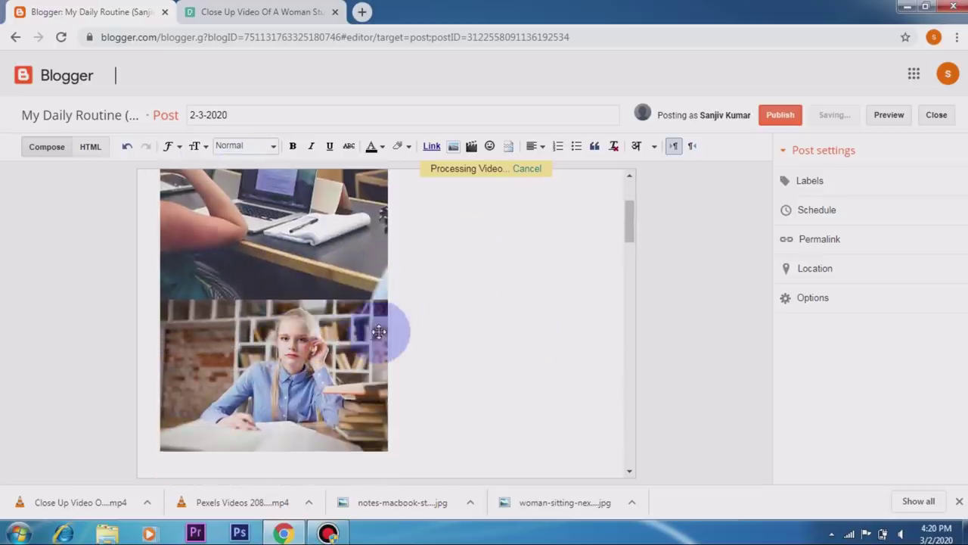
pyautogui.scroll(-3, 379, 328)
pyautogui.scroll(-2, 380, 331)
pyautogui.scroll(-3, 380, 328)
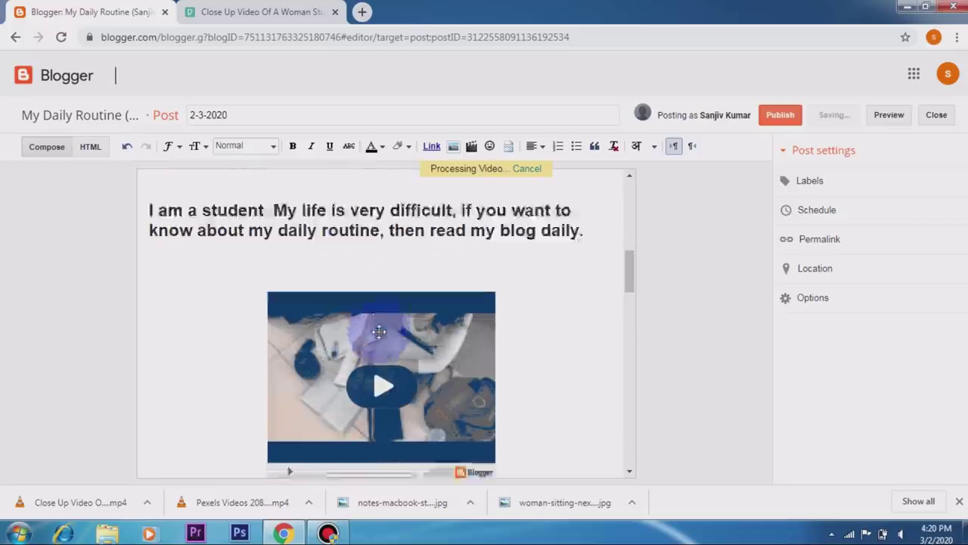
pyautogui.scroll(6, 454, 332)
pyautogui.scroll(3, 454, 331)
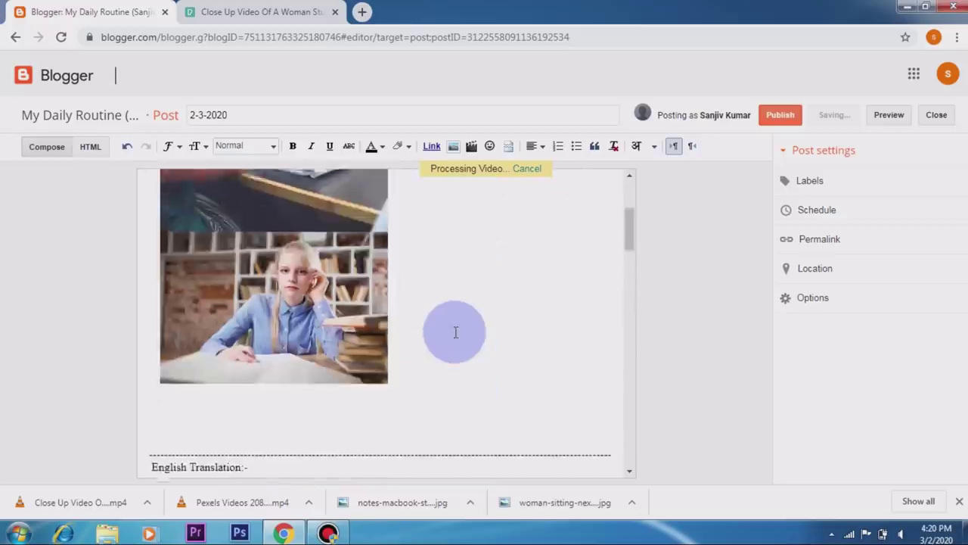
pyautogui.scroll(-2, 455, 332)
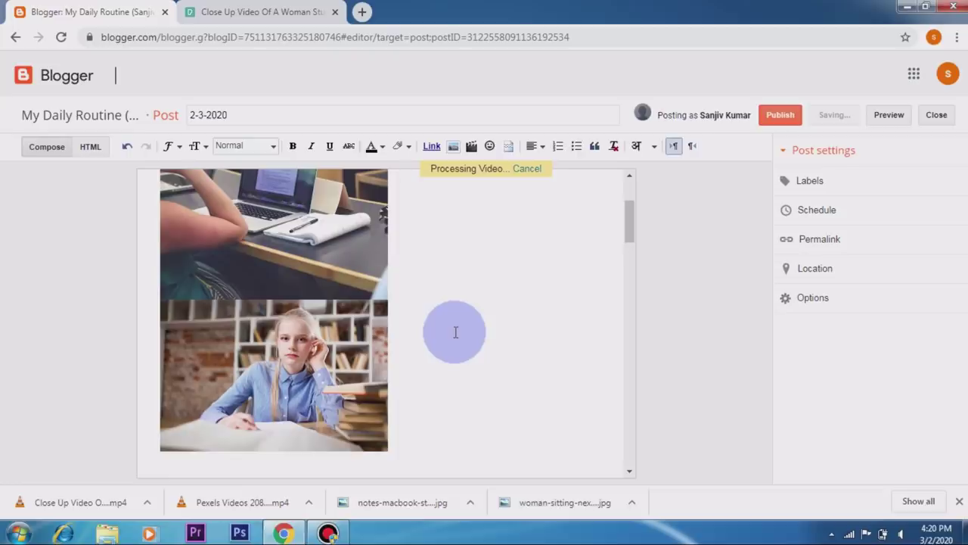
pyautogui.scroll(-1, 455, 332)
pyautogui.scroll(3, 455, 332)
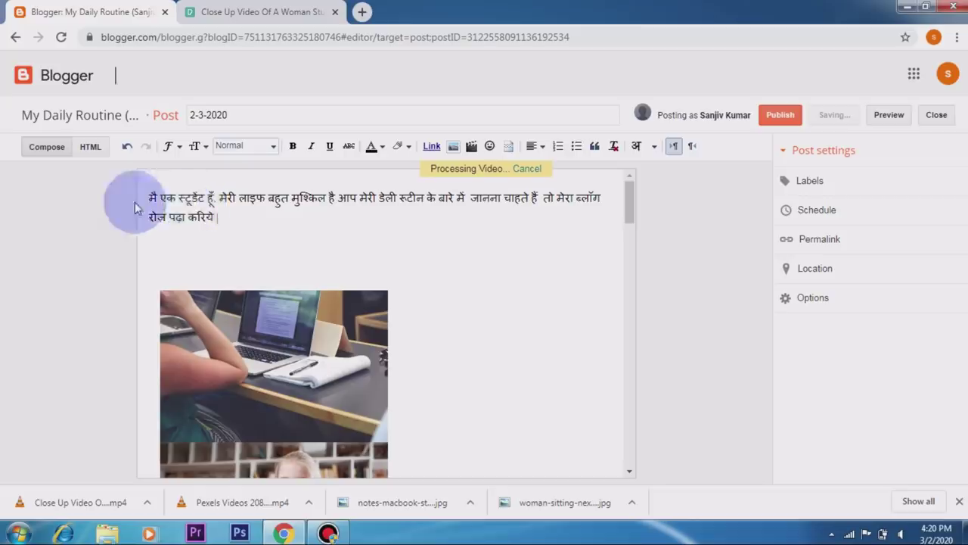
pyautogui.scroll(-4, 433, 317)
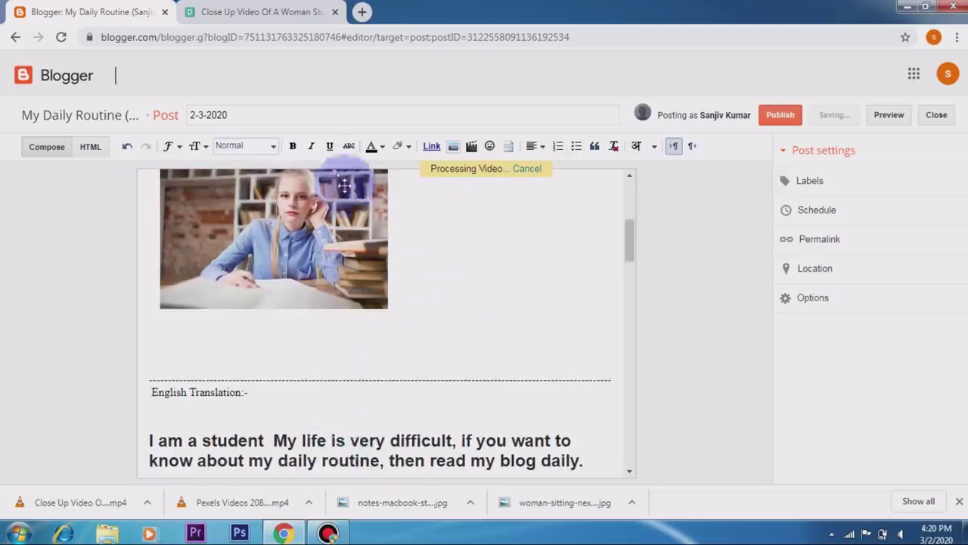
pyautogui.scroll(4, 394, 188)
pyautogui.scroll(-6, 438, 203)
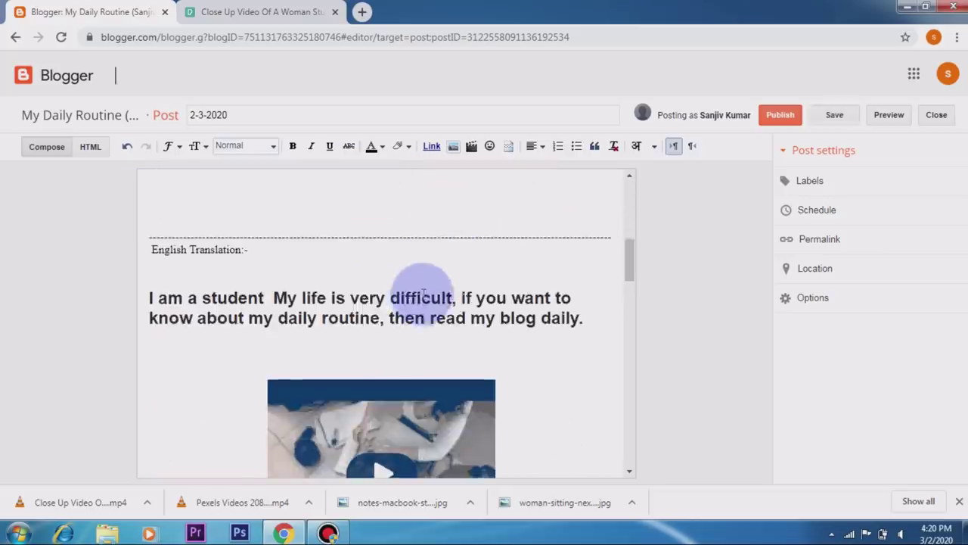
pyautogui.scroll(5, 422, 292)
pyautogui.scroll(-4, 328, 441)
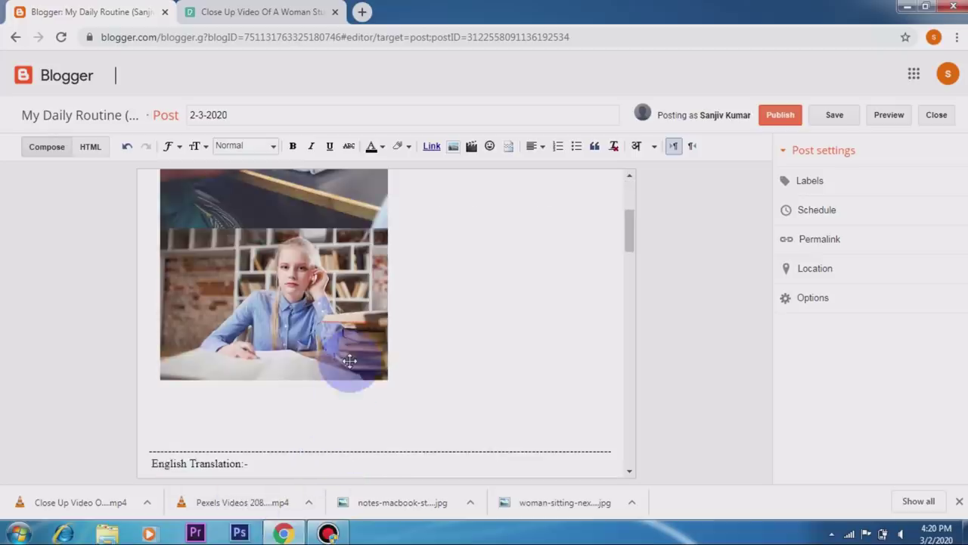
pyautogui.scroll(3, 350, 360)
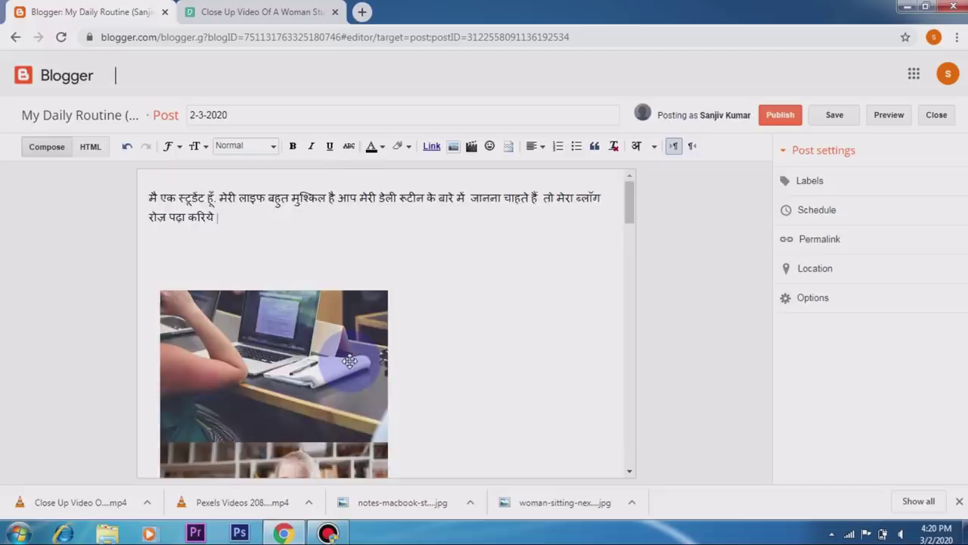
pyautogui.scroll(-2, 349, 360)
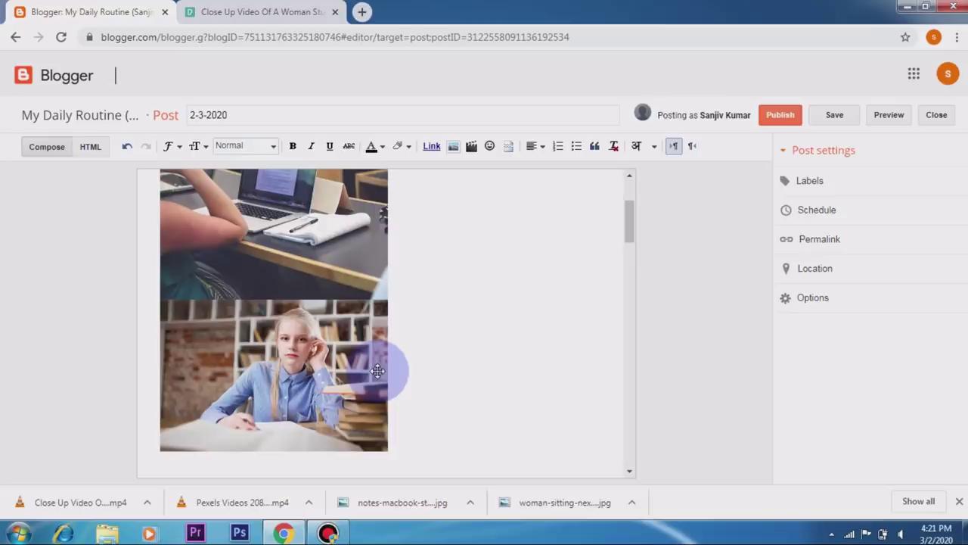
# - Proofread the complete draft again, checking the order of the Hindi paragraph, two photos, English translation and two videos
pyautogui.scroll(2, 377, 371)
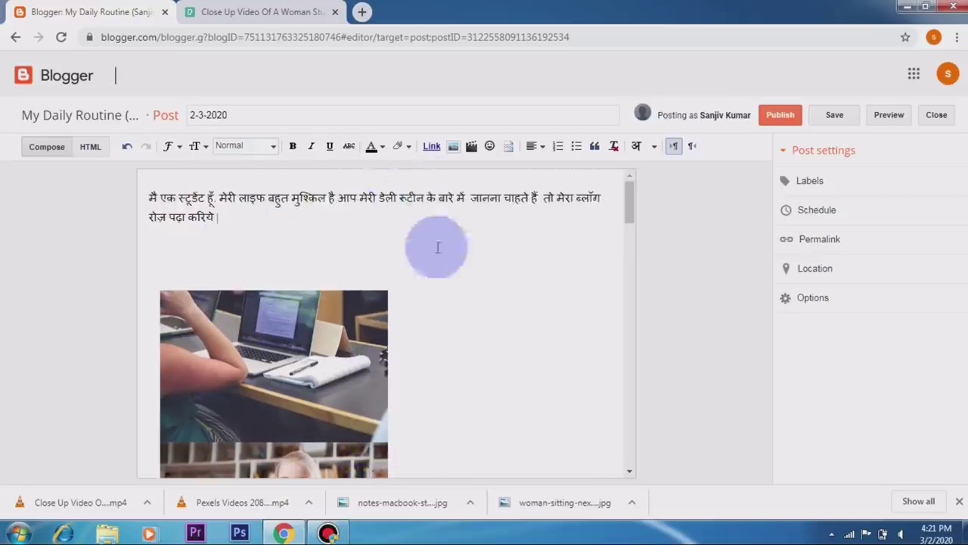
pyautogui.scroll(-2, 379, 280)
pyautogui.scroll(-10, 268, 443)
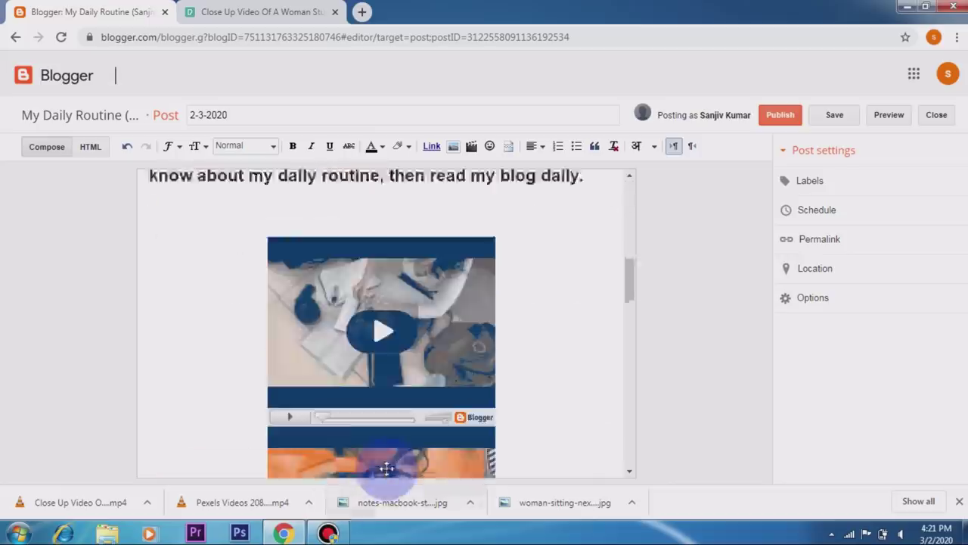
pyautogui.scroll(-2, 528, 398)
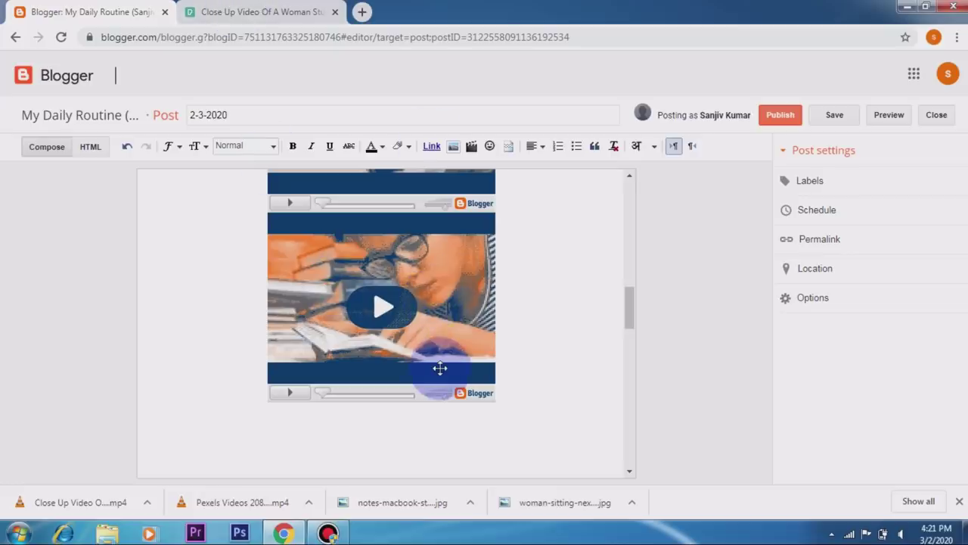
pyautogui.scroll(2, 440, 368)
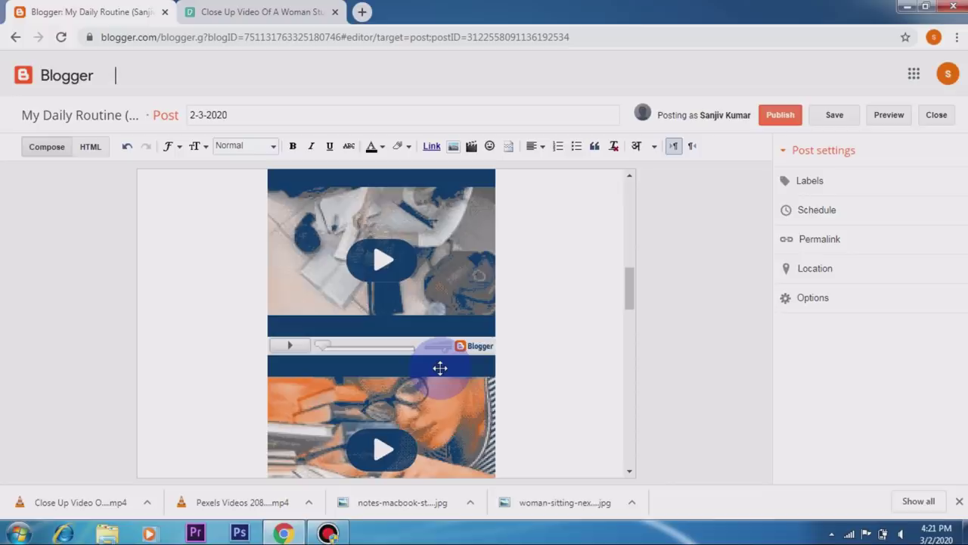
pyautogui.scroll(15, 439, 367)
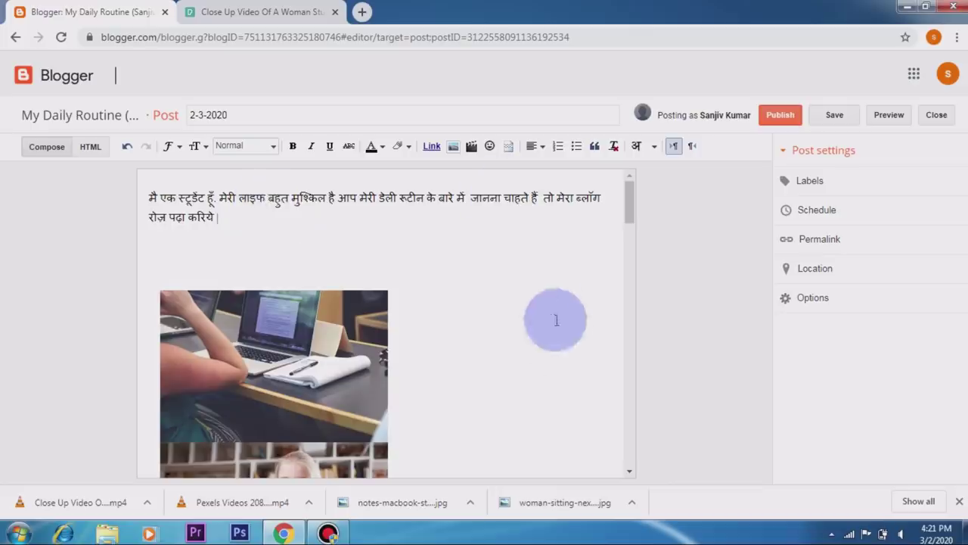
pyautogui.scroll(-10, 497, 387)
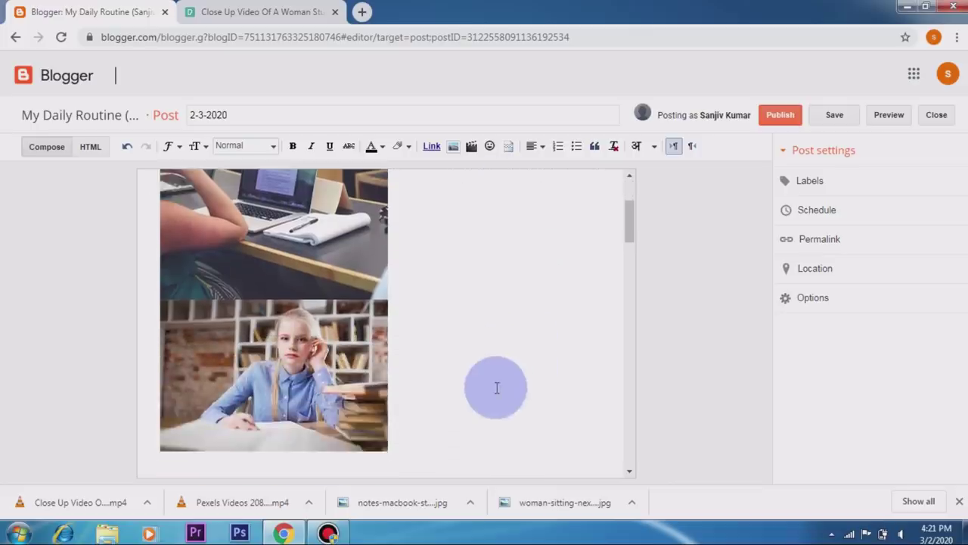
pyautogui.scroll(-3, 497, 388)
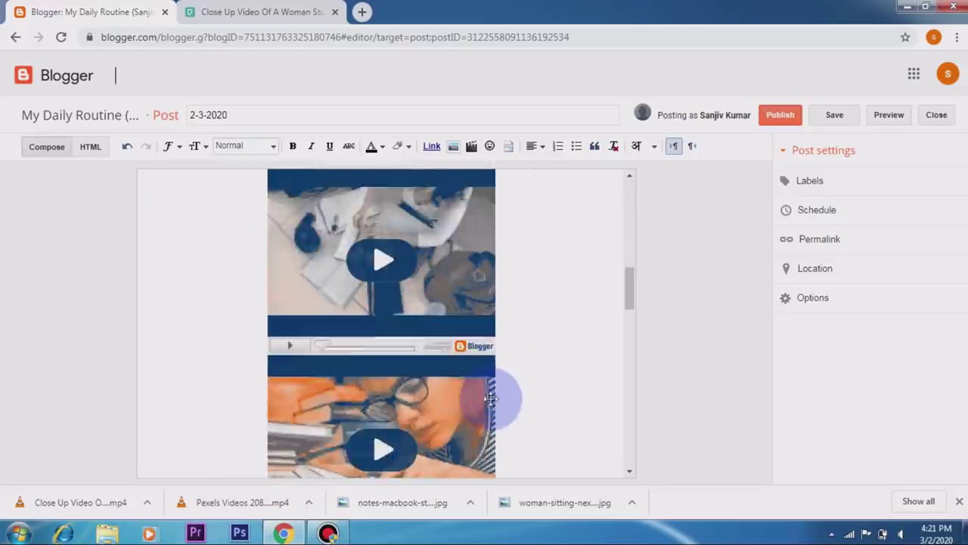
pyautogui.scroll(12, 519, 371)
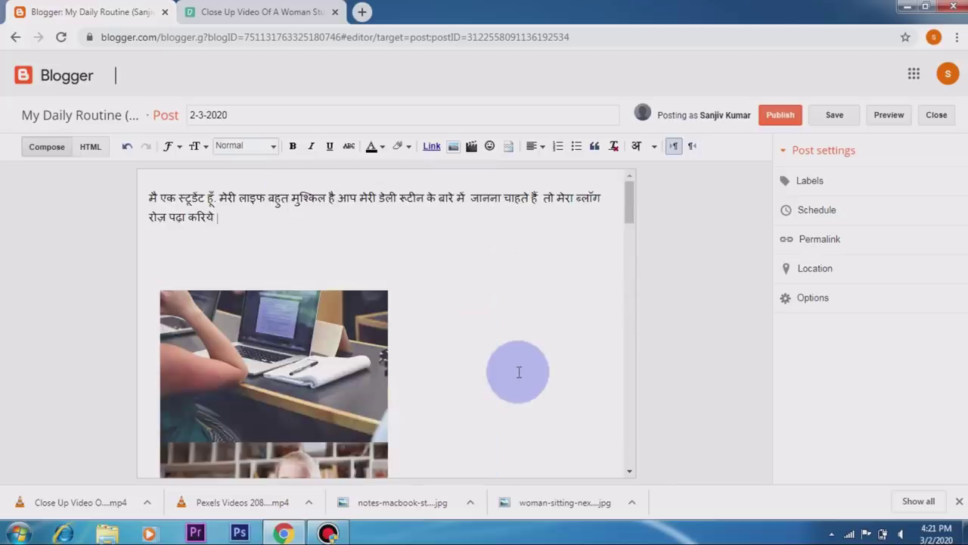
pyautogui.scroll(-1, 519, 371)
pyautogui.scroll(1, 518, 371)
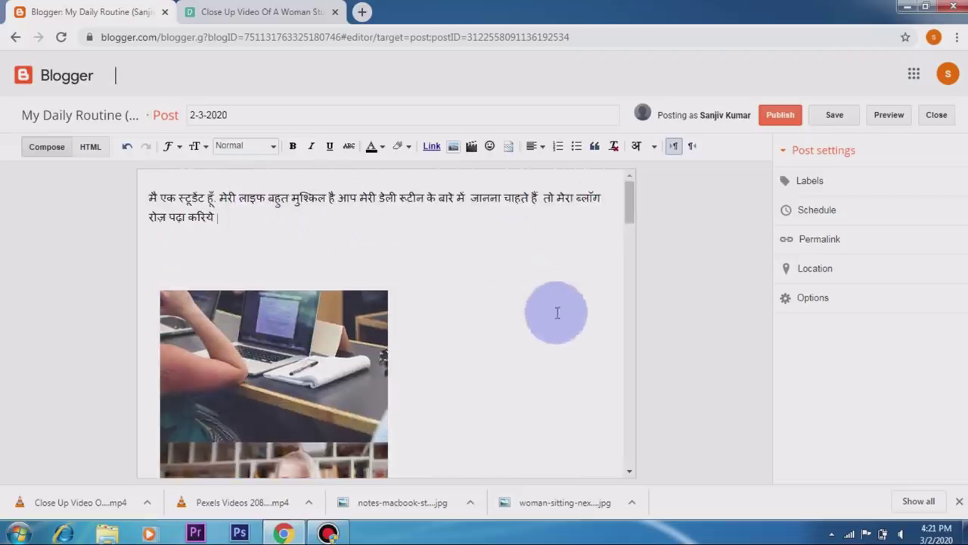
pyautogui.scroll(-3, 538, 345)
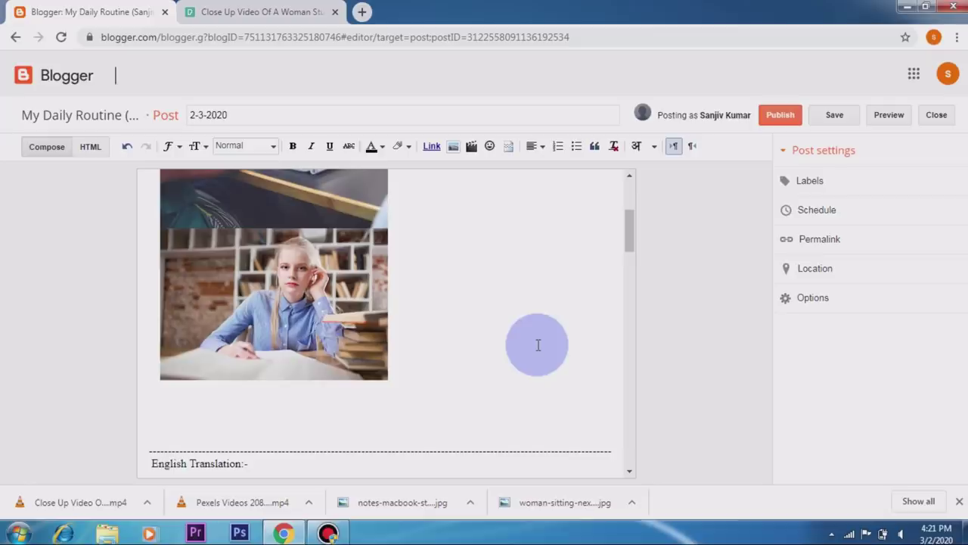
pyautogui.scroll(3, 538, 345)
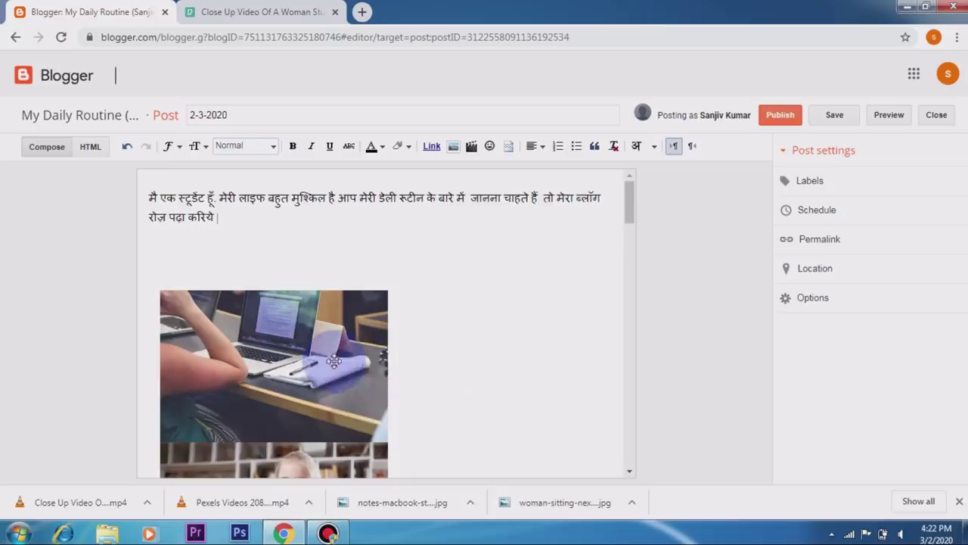
pyautogui.scroll(-6, 357, 371)
pyautogui.scroll(-4, 361, 372)
pyautogui.scroll(10, 367, 371)
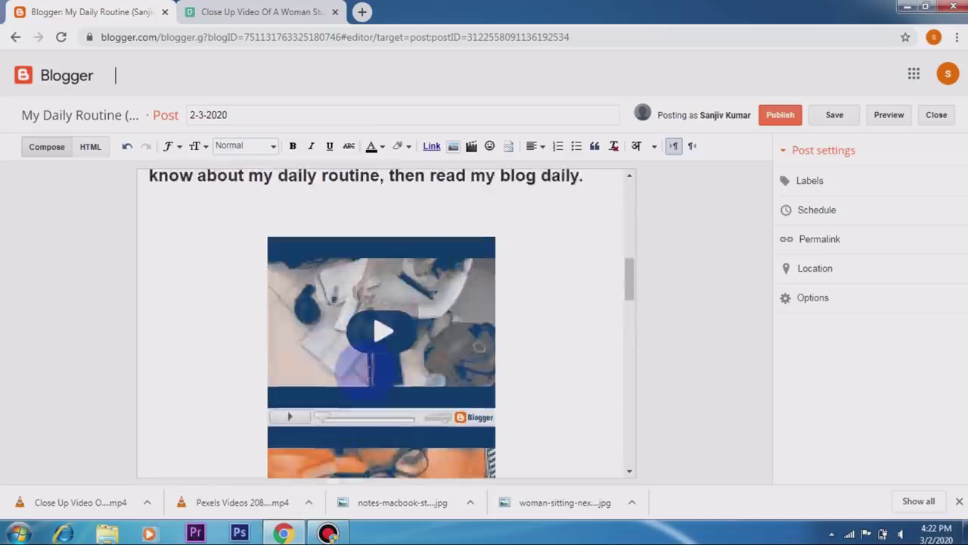
pyautogui.scroll(-6, 367, 371)
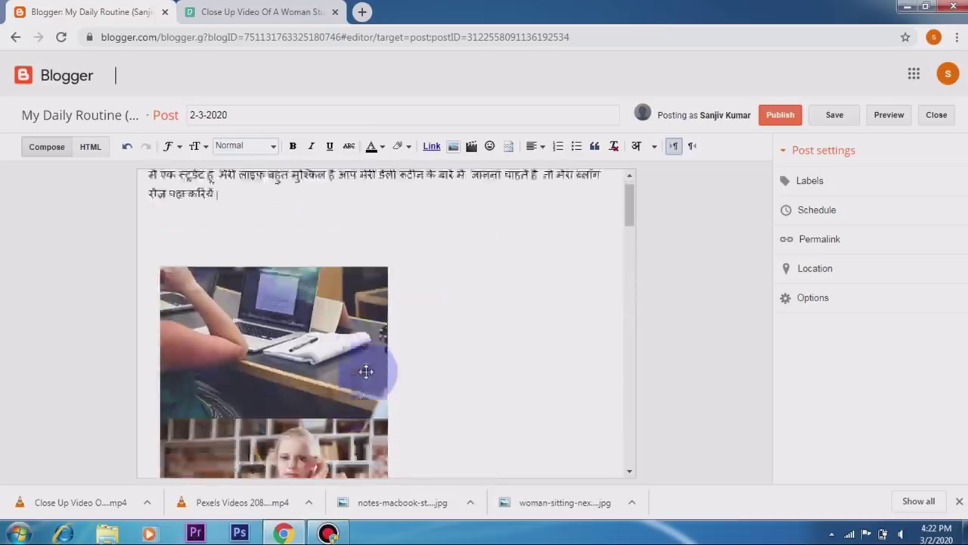
pyautogui.scroll(-5, 367, 371)
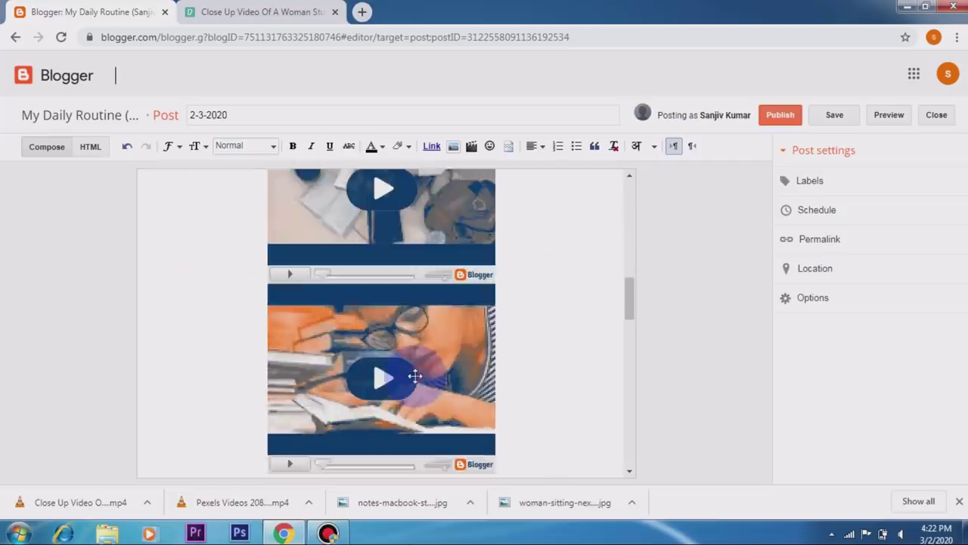
pyautogui.scroll(10, 416, 374)
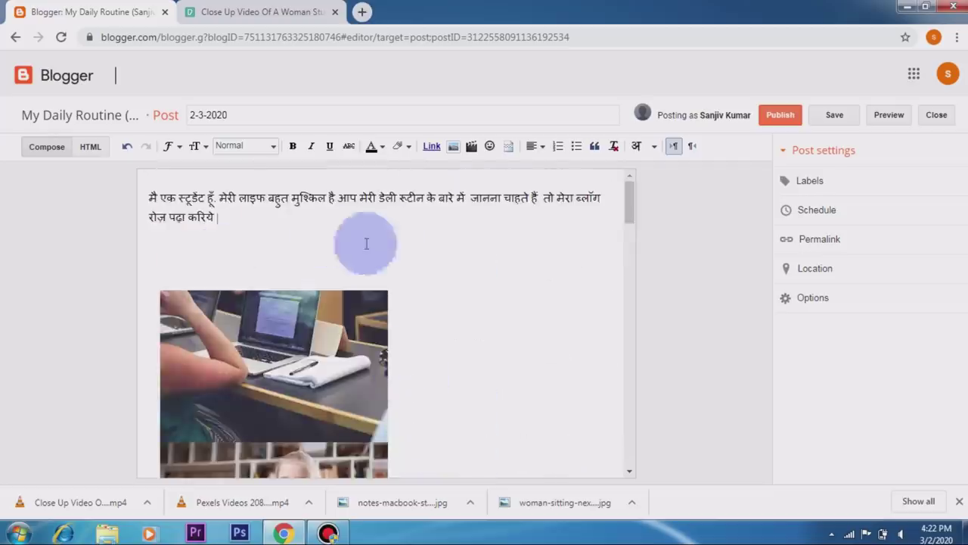
pyautogui.scroll(-2, 501, 341)
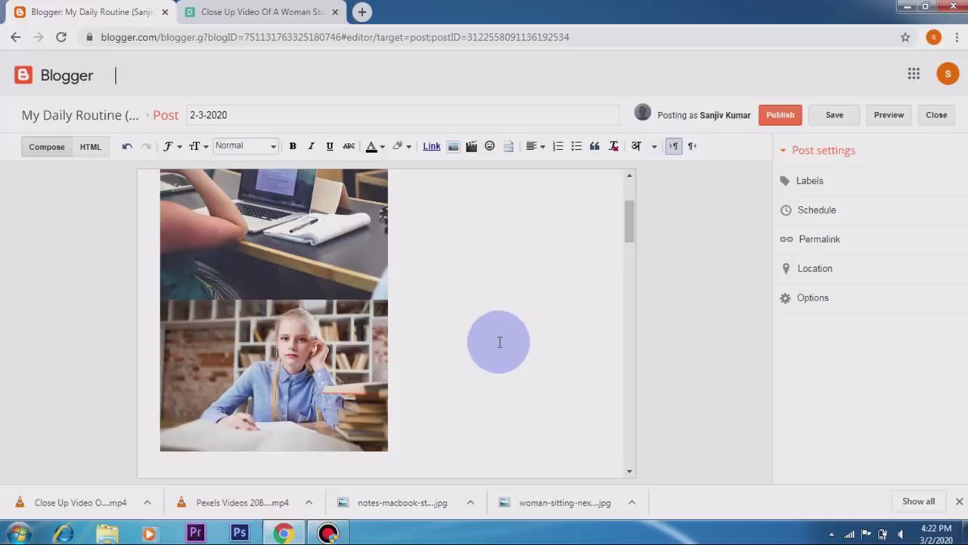
pyautogui.scroll(3, 499, 342)
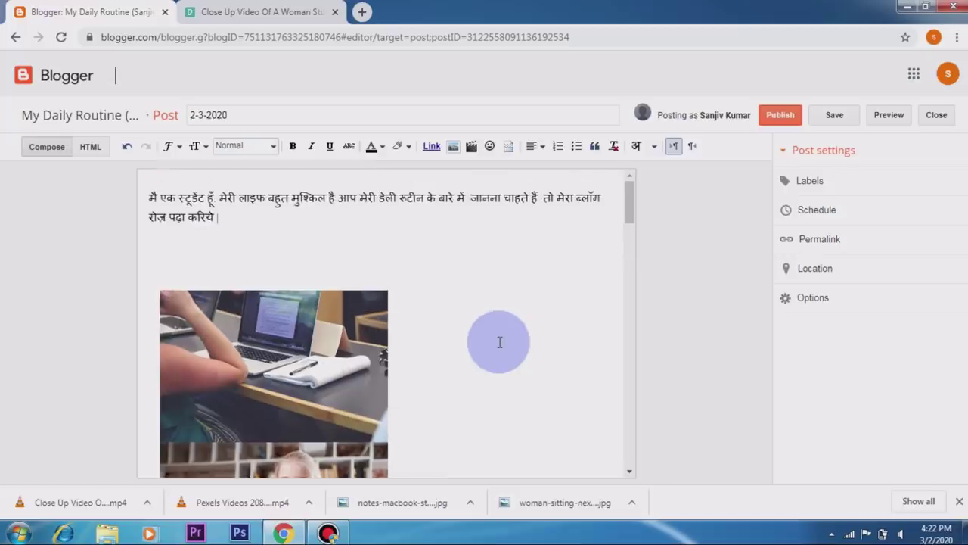
pyautogui.scroll(-5, 556, 296)
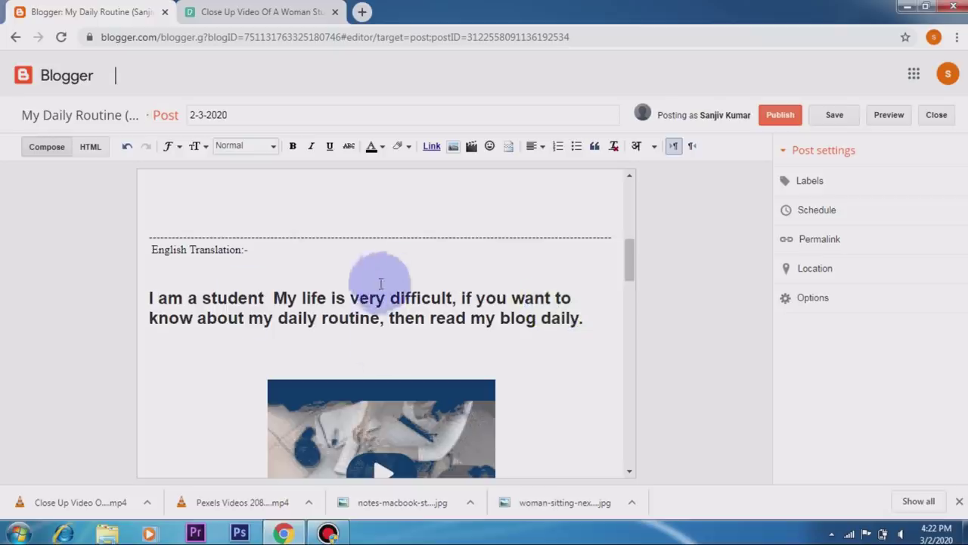
pyautogui.scroll(5, 439, 369)
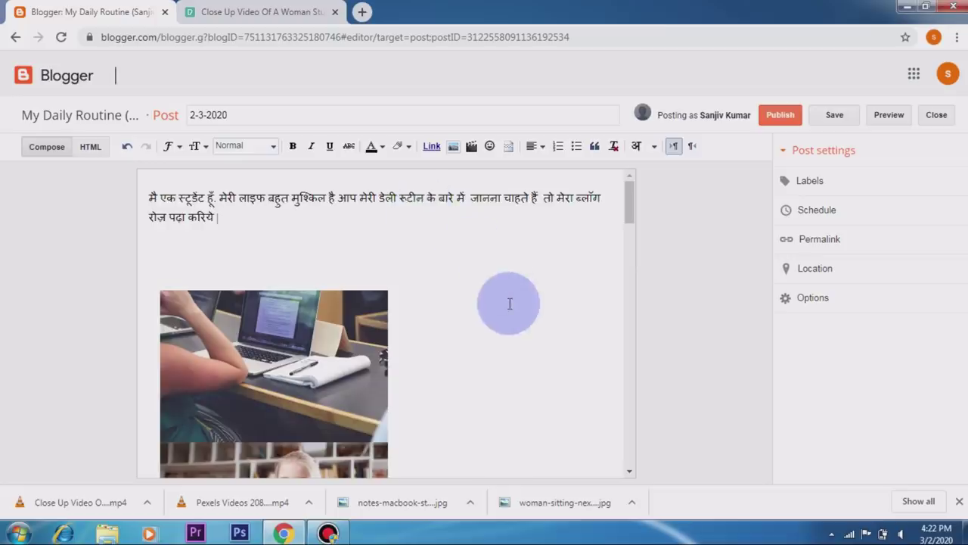
pyautogui.scroll(-2, 510, 303)
pyautogui.scroll(-6, 510, 303)
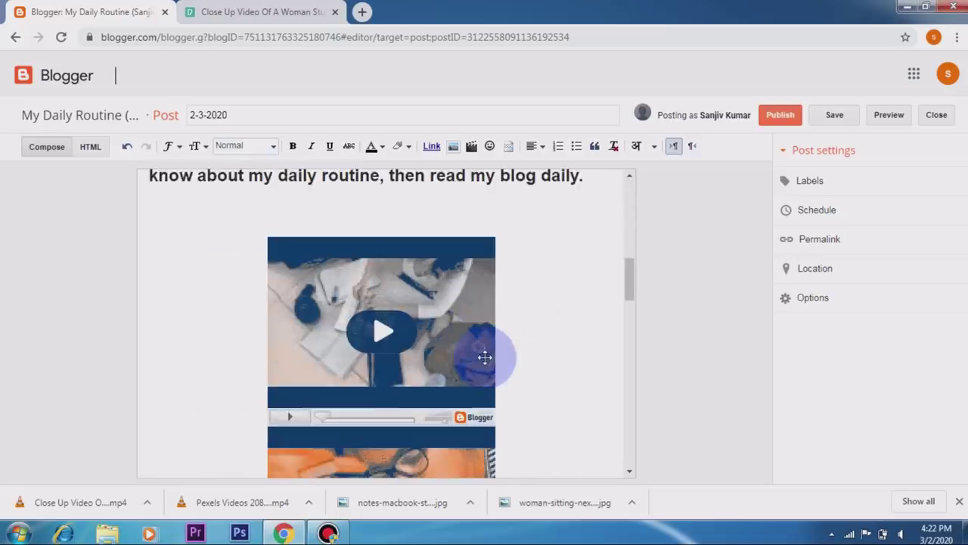
pyautogui.scroll(8, 484, 357)
pyautogui.scroll(-1, 485, 358)
pyautogui.scroll(1, 485, 357)
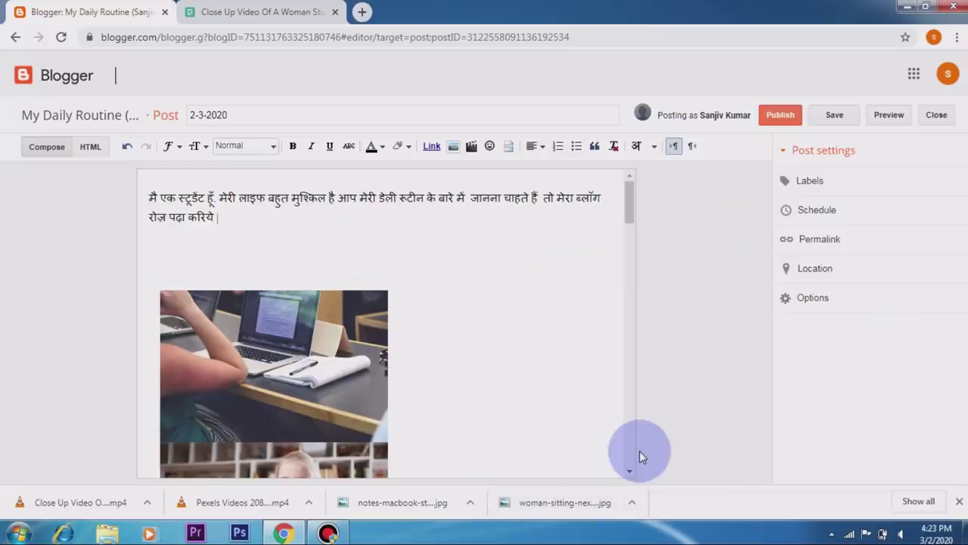
# - Publish the post 2-3-2020 and view its live page from the list of all posts
pyautogui.click(780, 119)
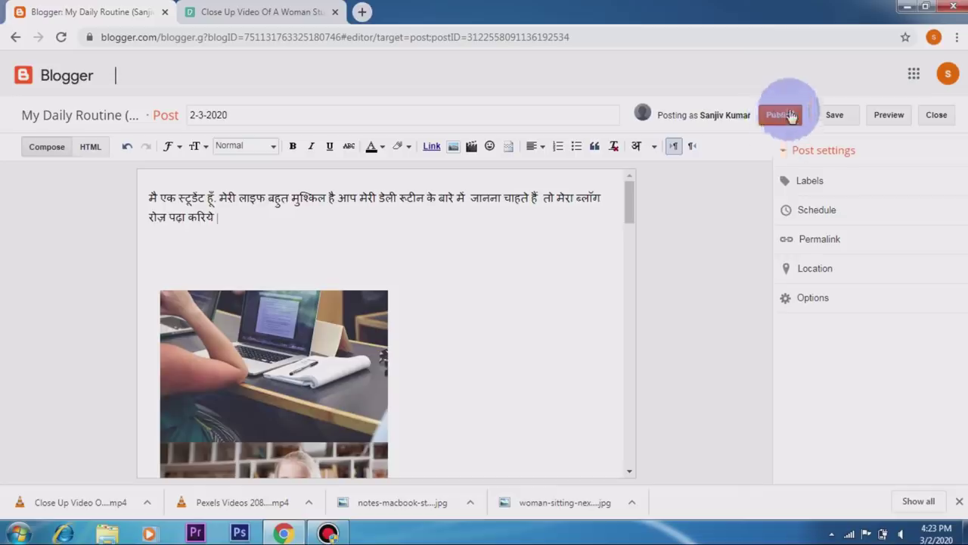
pyautogui.scroll(-1, 899, 318)
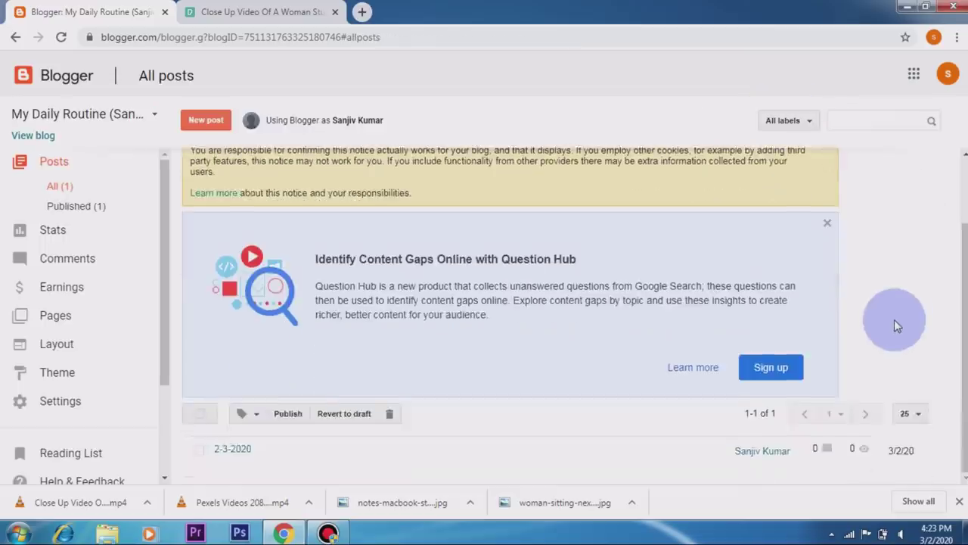
pyautogui.click(244, 452)
pyautogui.click(233, 452)
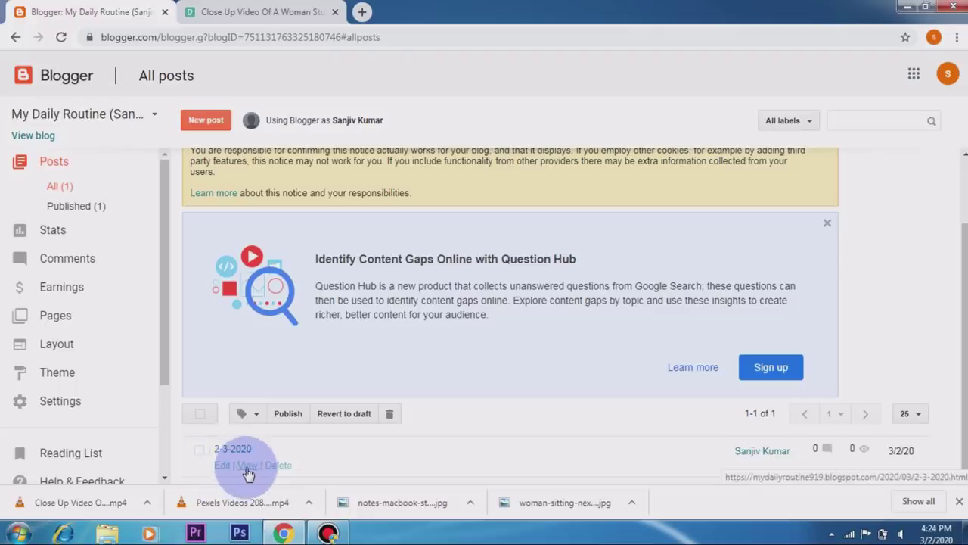
pyautogui.click(248, 466)
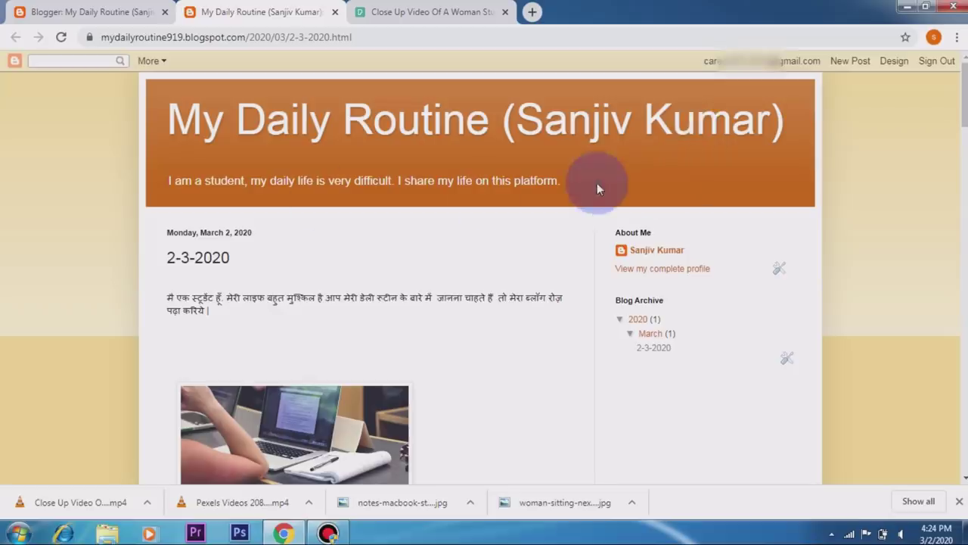
# - Examine the published post's title, Hindi paragraph, photos, English translation and both video players on the live blog
pyautogui.scroll(-2, 597, 183)
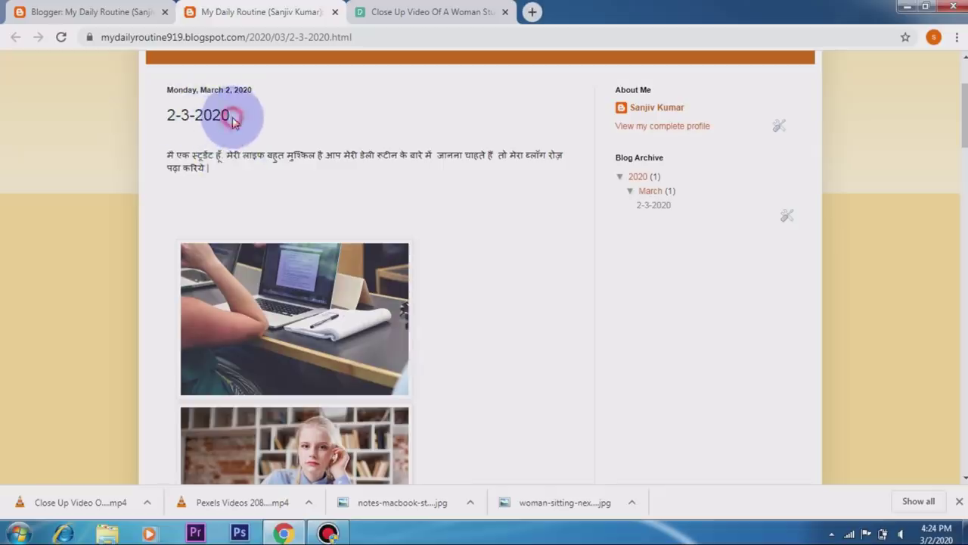
pyautogui.moveTo(231, 119); pyautogui.dragTo(167, 123)
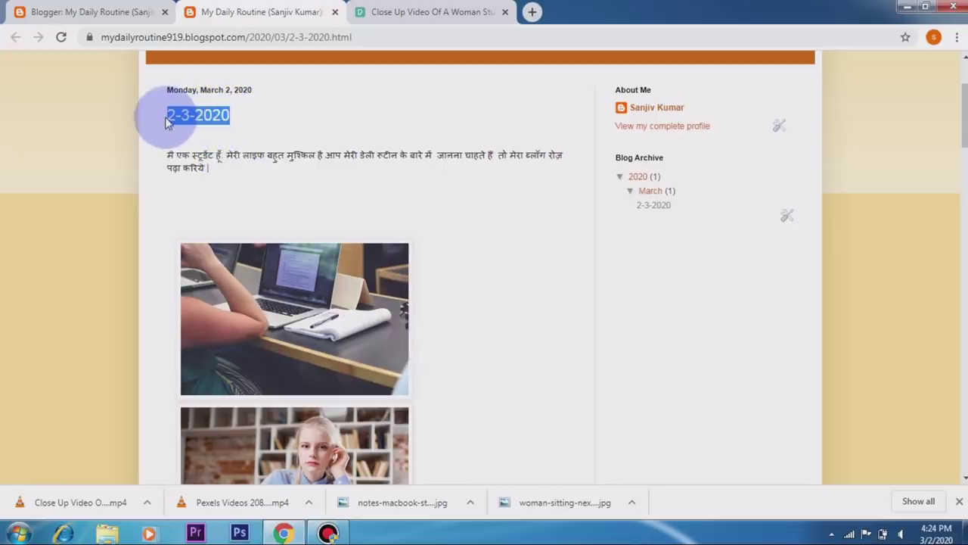
pyautogui.click(264, 199)
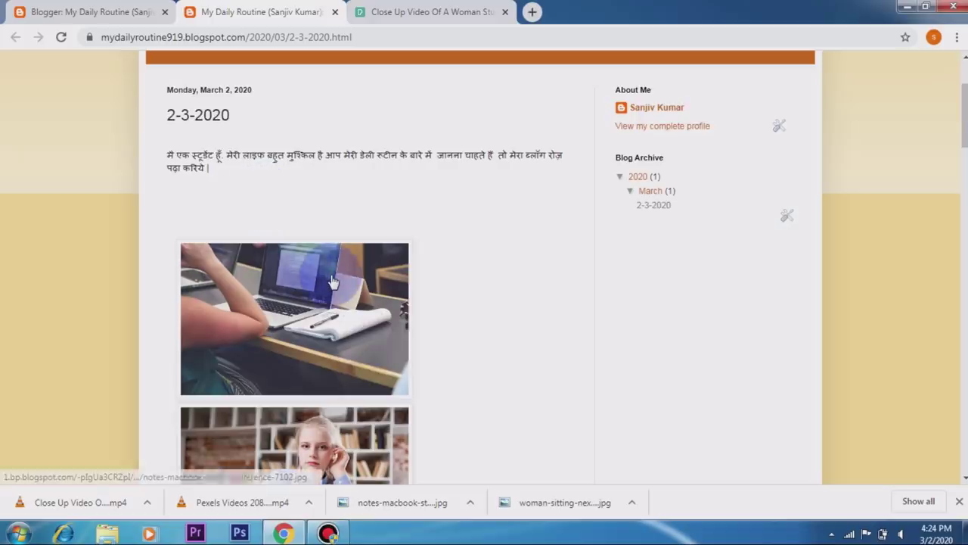
pyautogui.scroll(-1, 333, 283)
pyautogui.scroll(-5, 333, 282)
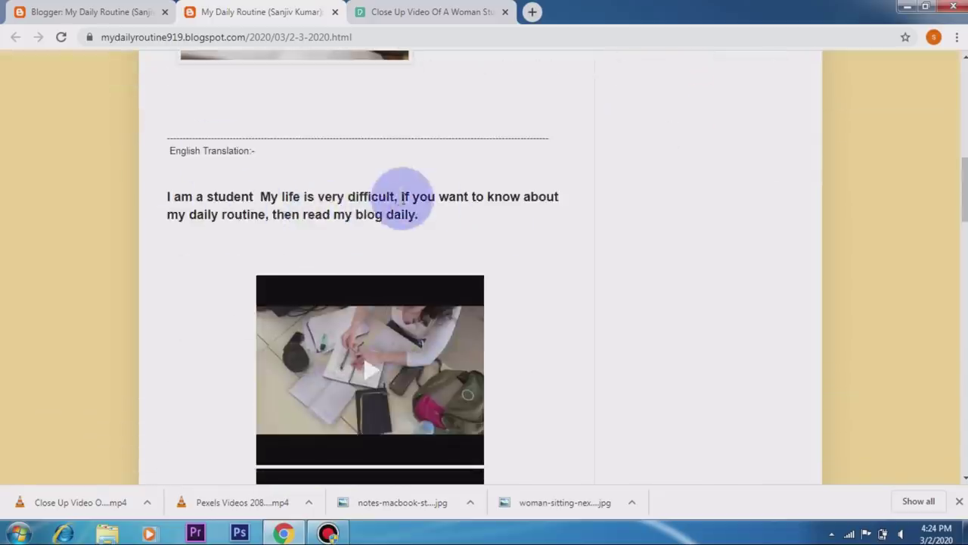
pyautogui.scroll(-2, 402, 195)
pyautogui.scroll(-3, 374, 448)
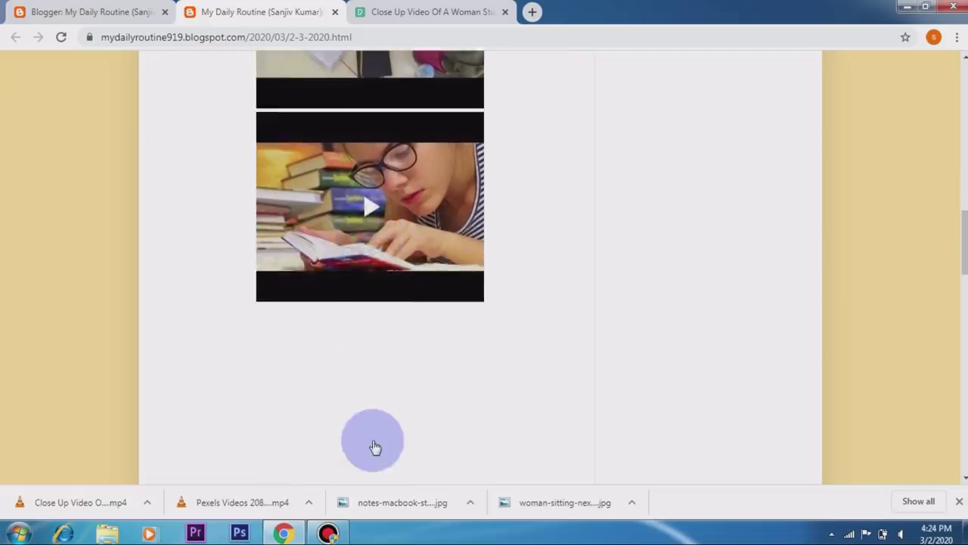
pyautogui.scroll(3, 368, 421)
pyautogui.scroll(15, 399, 407)
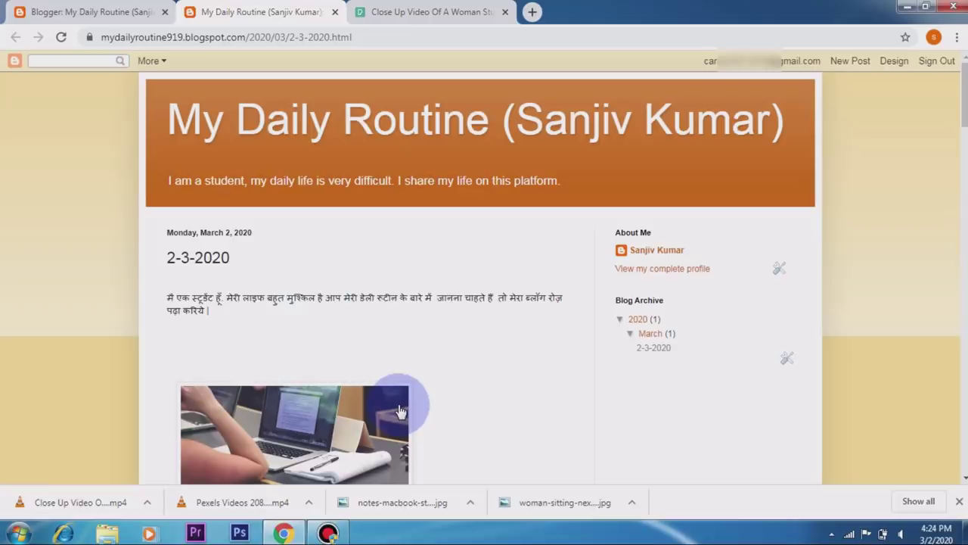
pyautogui.scroll(-10, 401, 411)
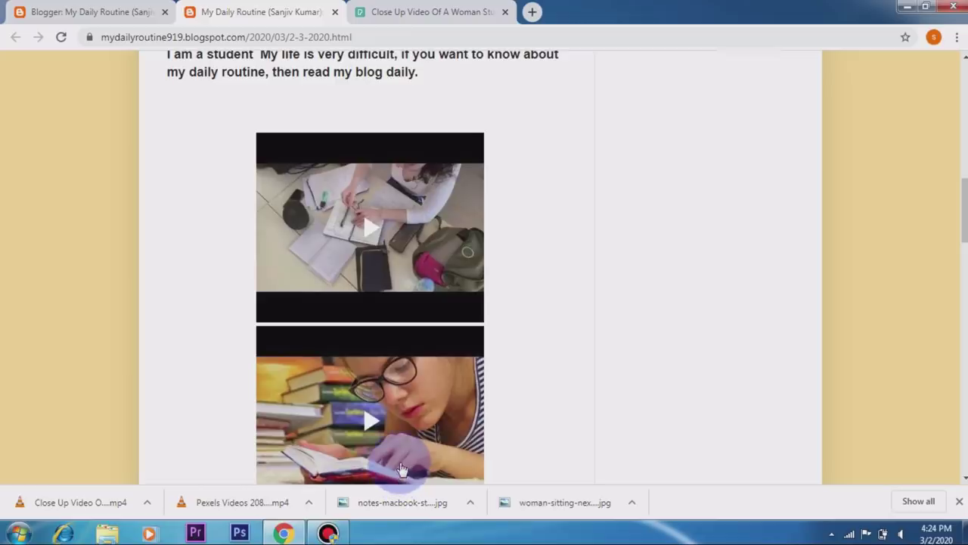
pyautogui.scroll(8, 402, 466)
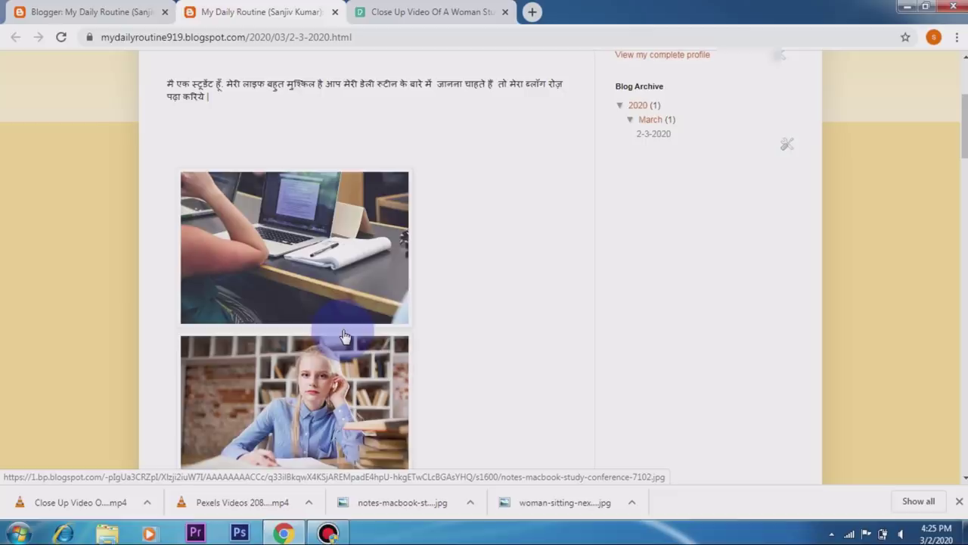
pyautogui.scroll(-8, 344, 335)
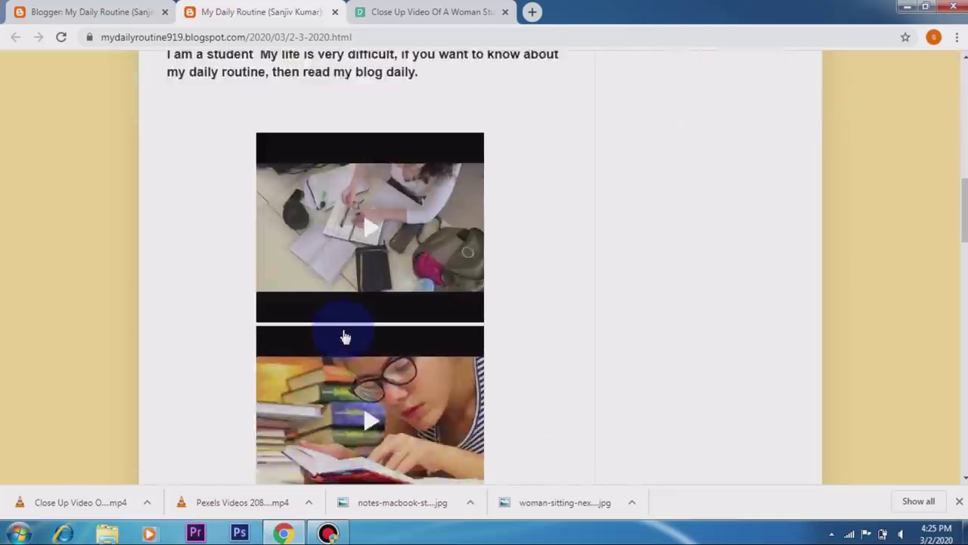
pyautogui.scroll(-1, 344, 335)
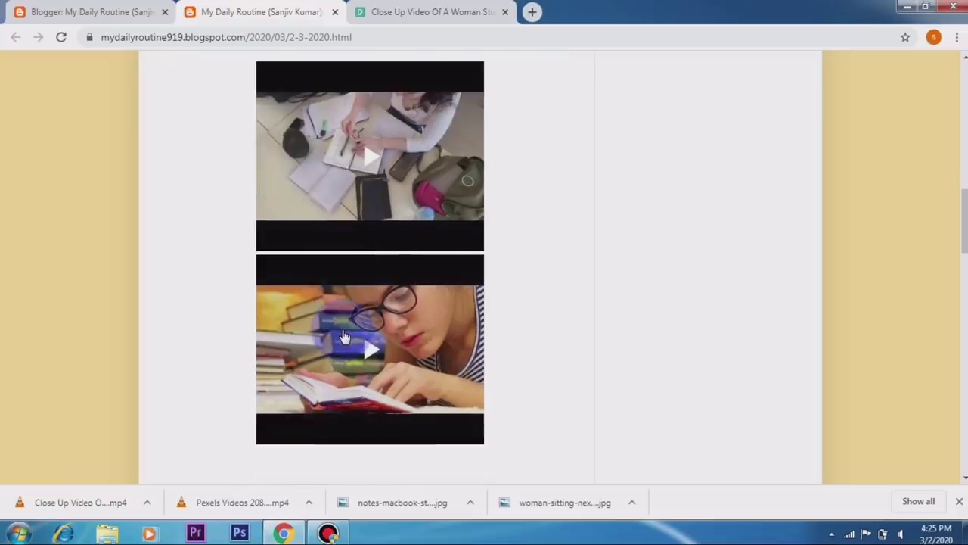
# - Review the live post 2-3-2020 again, from the blog header through the Hindi text, photos and English translation to both videos
pyautogui.scroll(5, 345, 335)
pyautogui.scroll(6, 344, 335)
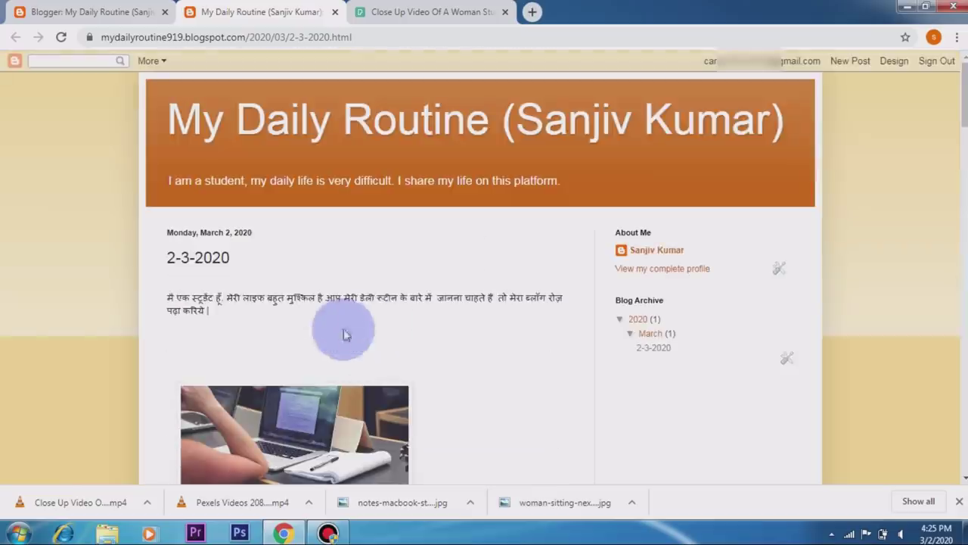
pyautogui.scroll(-10, 410, 326)
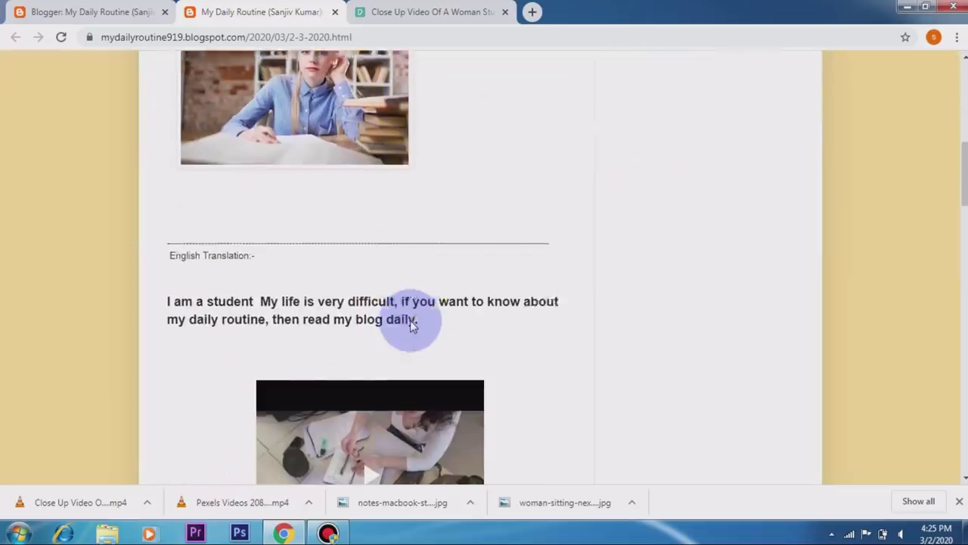
pyautogui.scroll(-4, 415, 330)
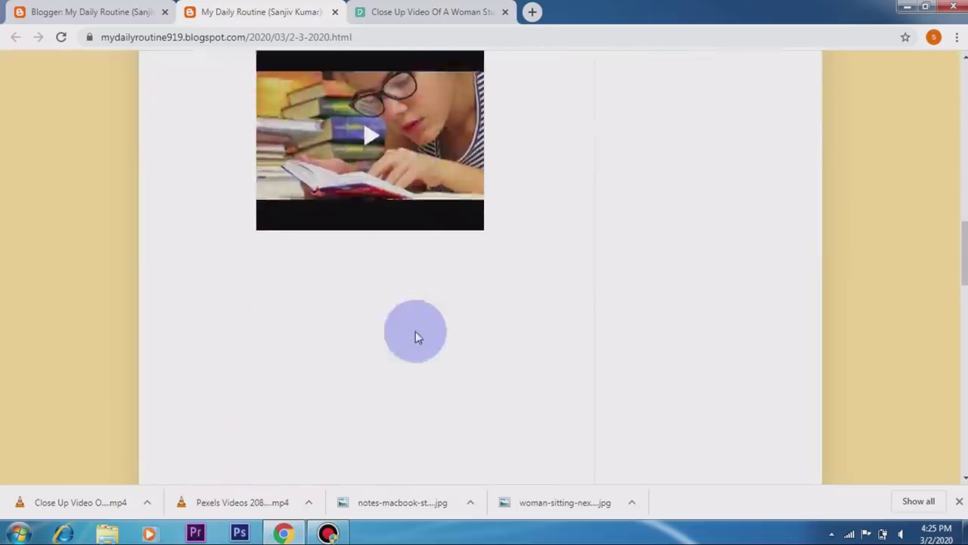
pyautogui.scroll(4, 415, 330)
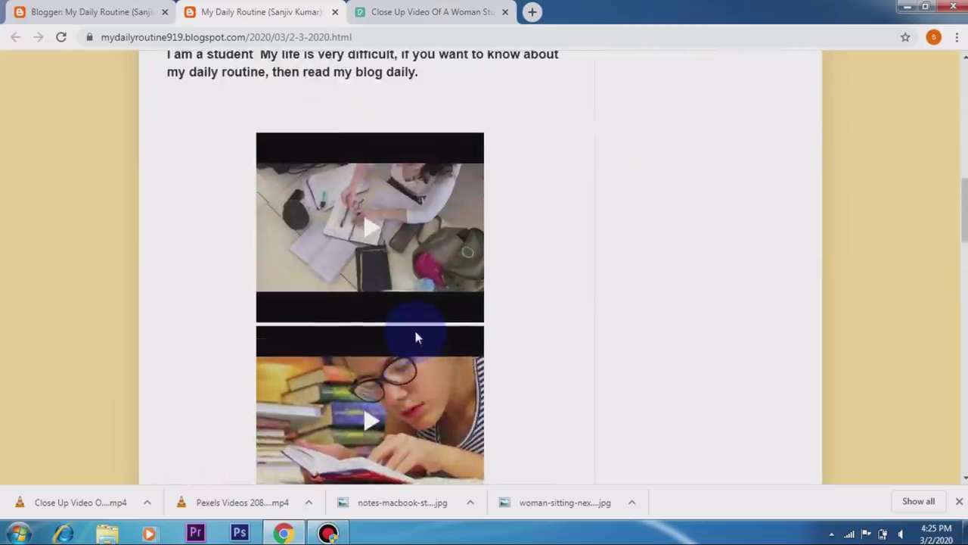
pyautogui.scroll(3, 414, 327)
pyautogui.scroll(7, 415, 330)
pyautogui.scroll(2, 416, 338)
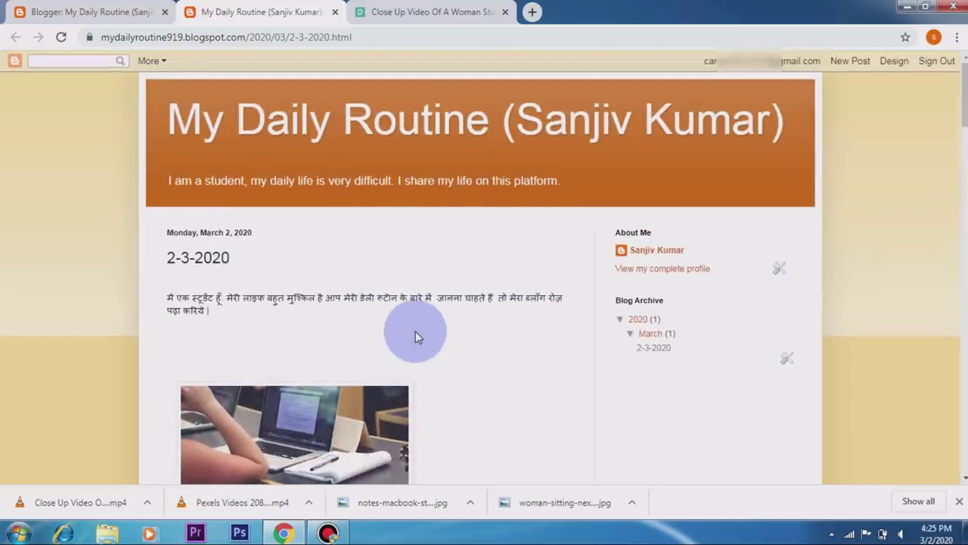
pyautogui.scroll(-2, 416, 337)
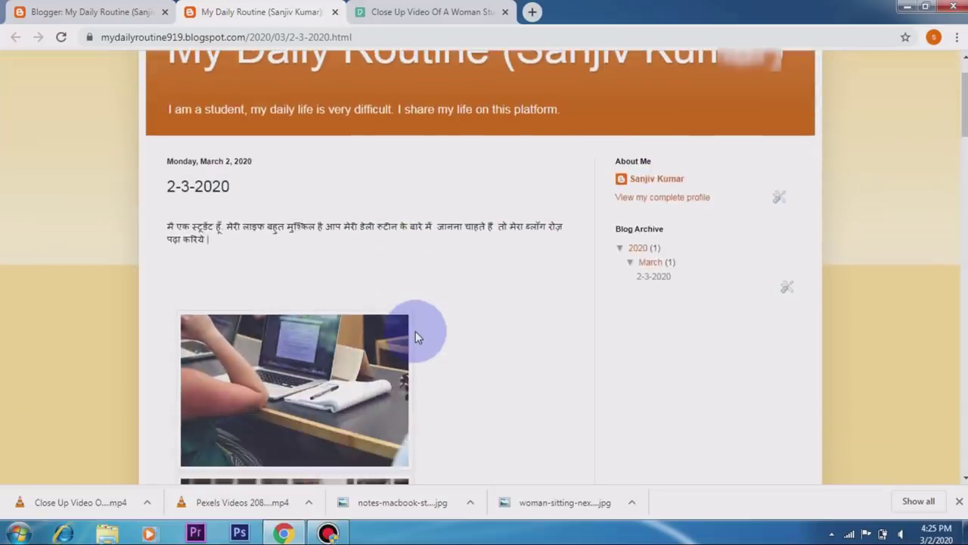
pyautogui.scroll(-8, 415, 338)
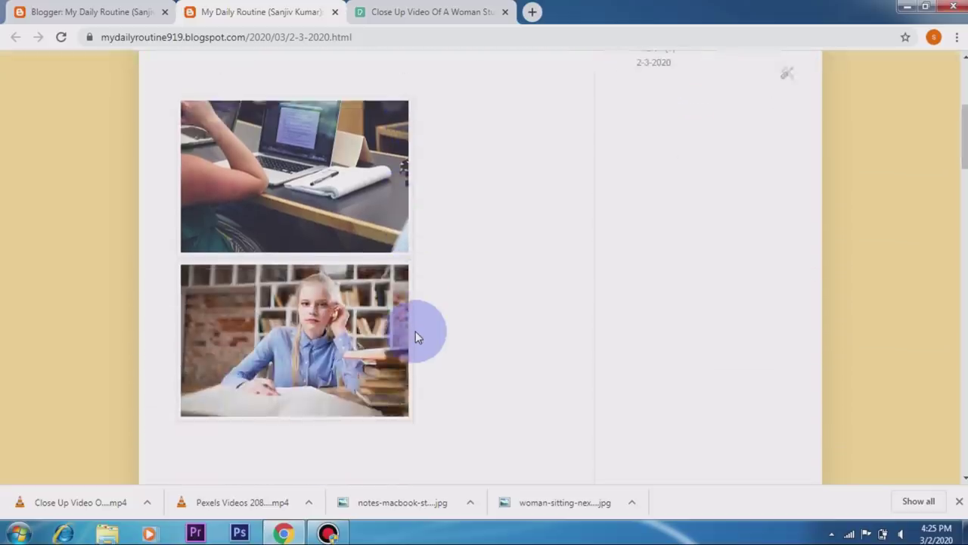
pyautogui.scroll(-5, 416, 351)
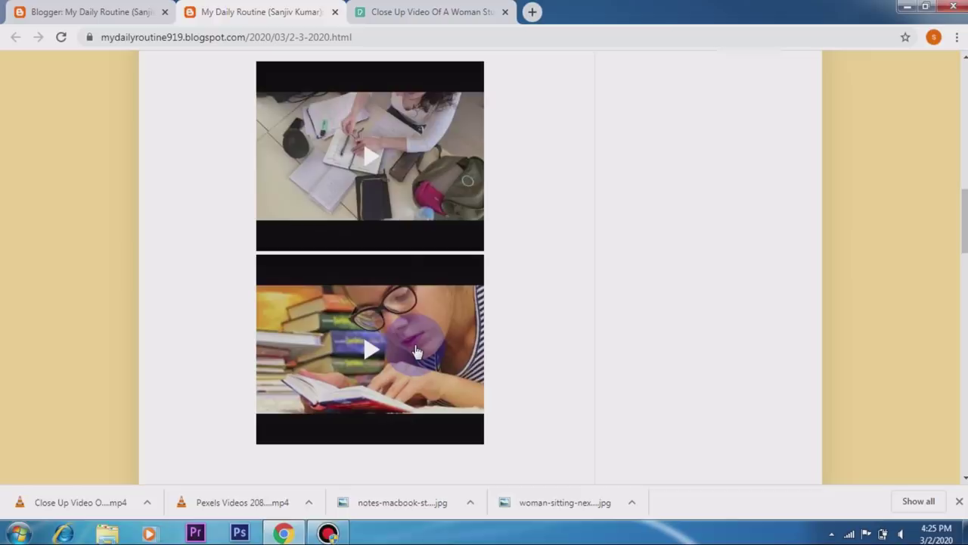
pyautogui.scroll(8, 401, 310)
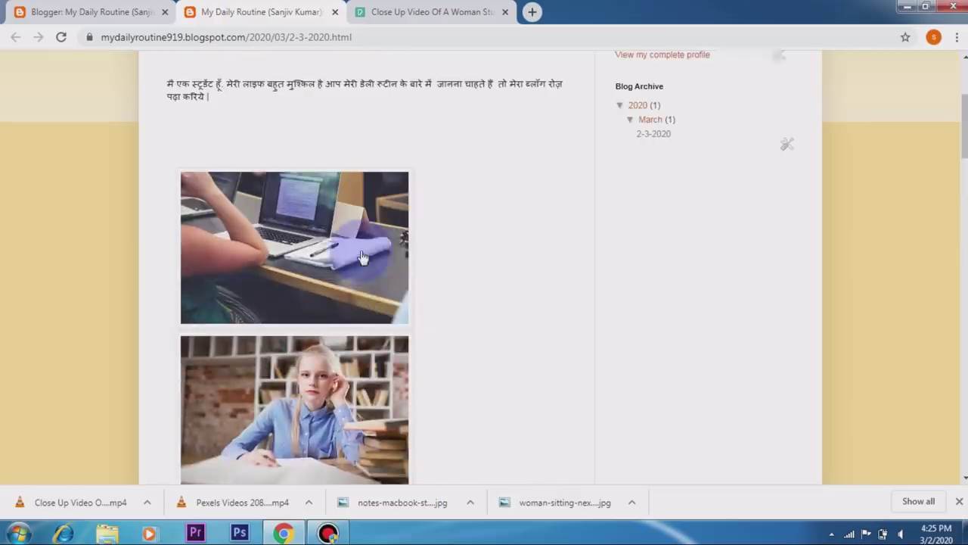
pyautogui.scroll(-3, 378, 457)
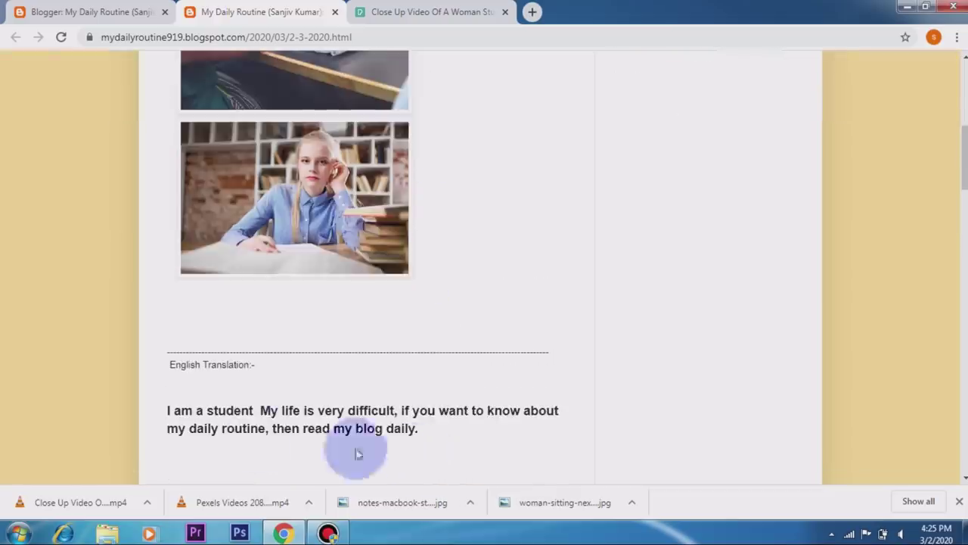
pyautogui.scroll(6, 410, 422)
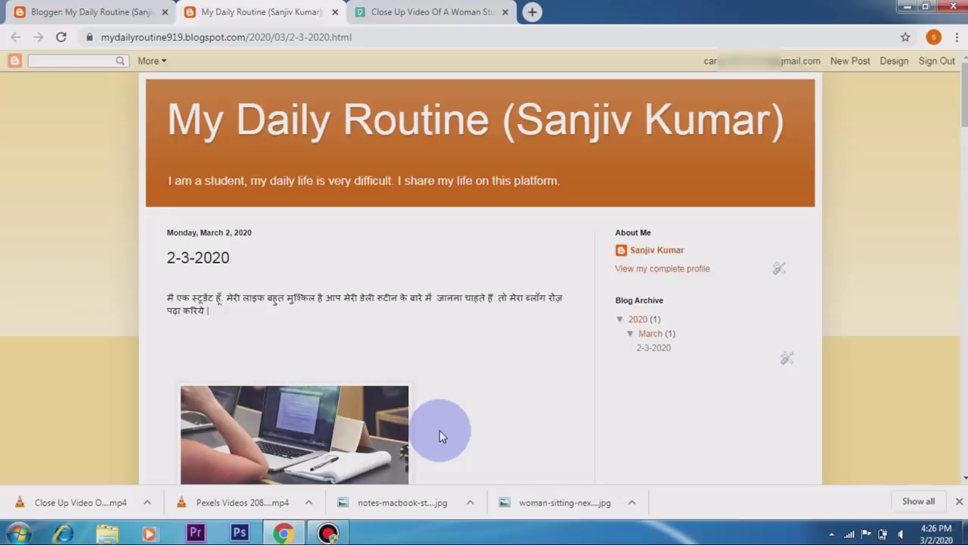
# - Return to the Blogger dashboard and read the Google AdSense information in the blog's Earnings section
pyautogui.click(54, 14)
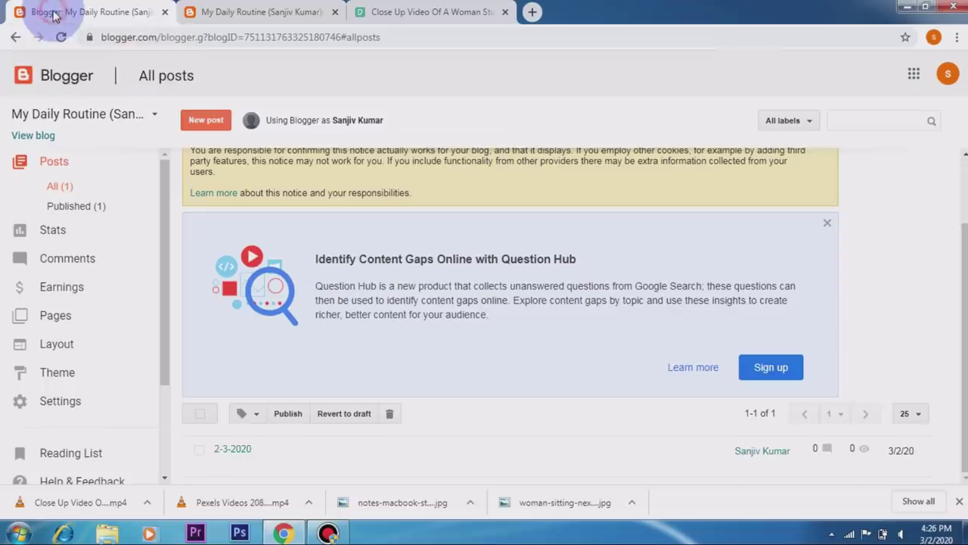
pyautogui.click(76, 295)
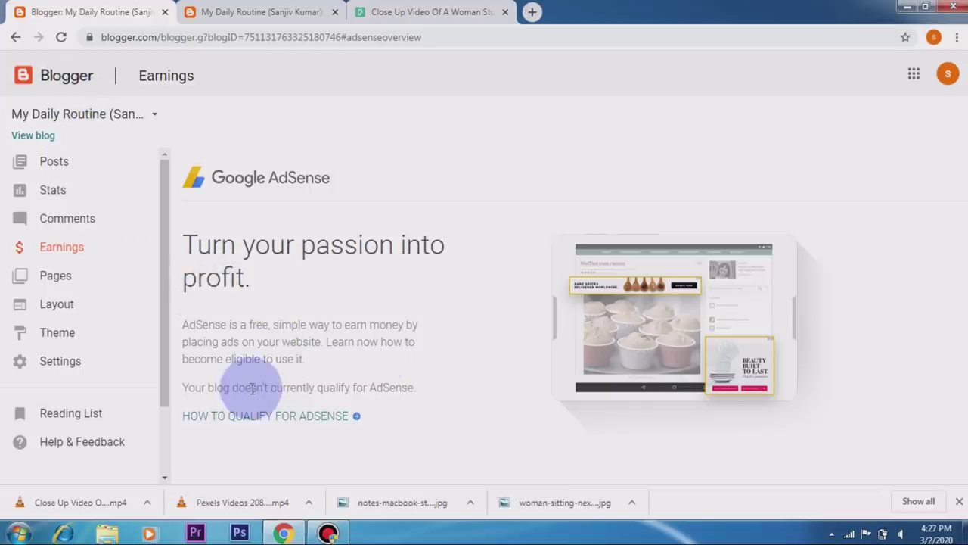
pyautogui.moveTo(325, 342); pyautogui.dragTo(282, 345)
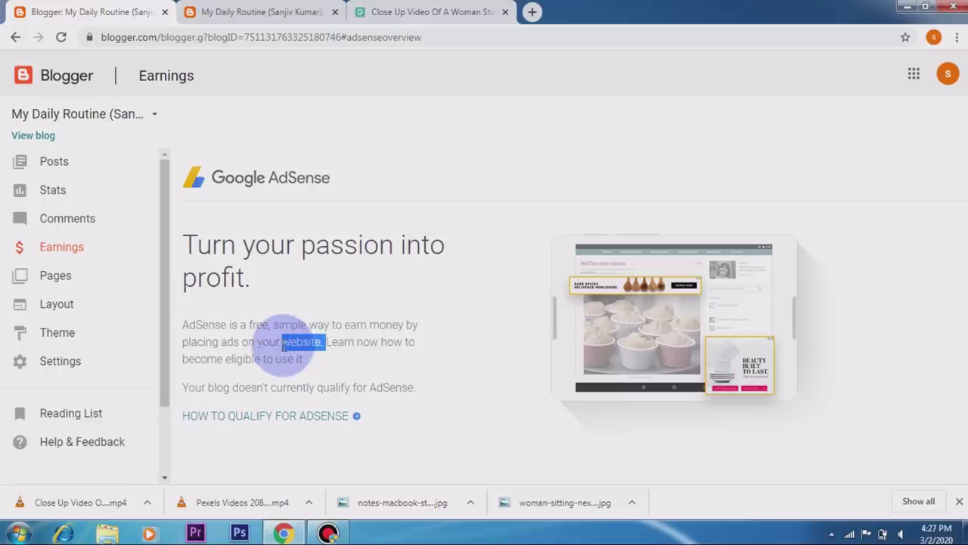
pyautogui.click(311, 365)
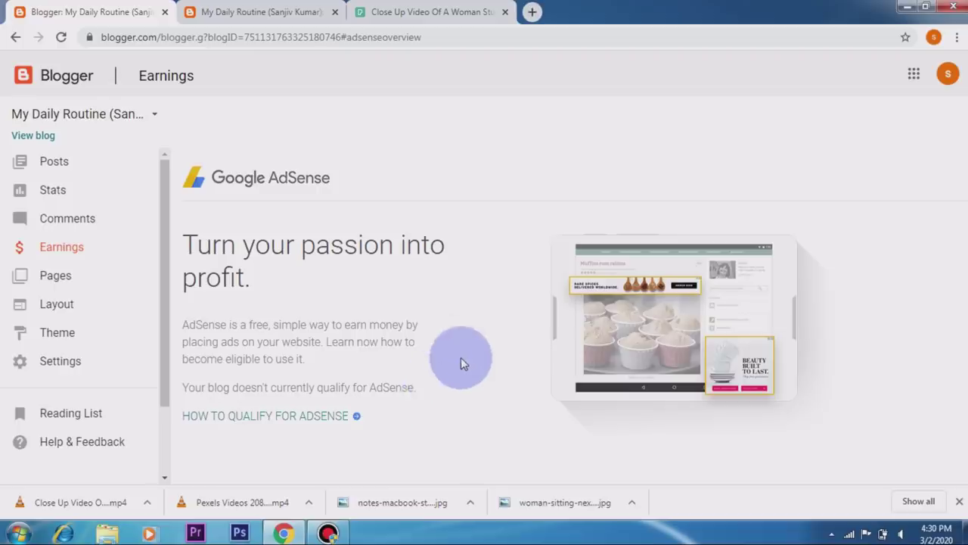
# - Open the guide on how to qualify for AdSense and read its content, policy and age requirements
pyautogui.click(295, 420)
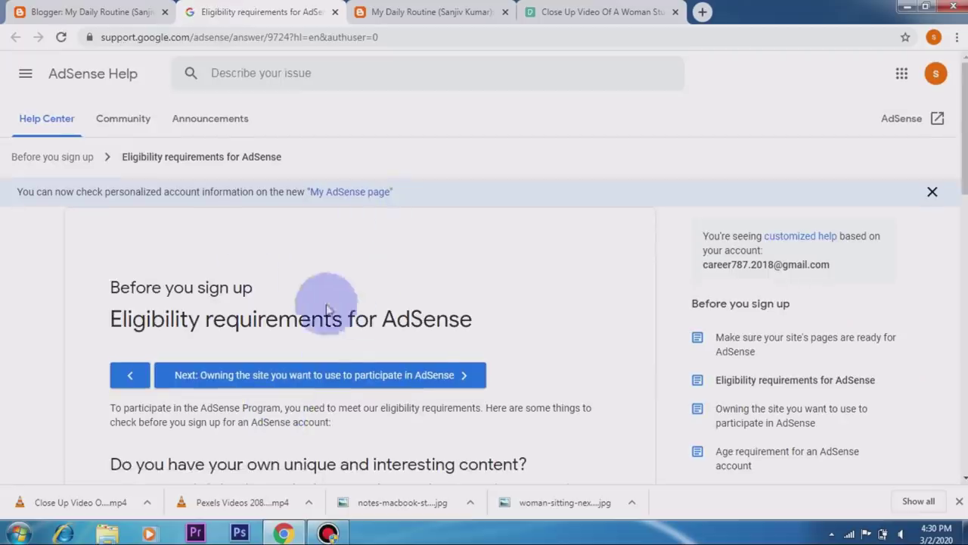
pyautogui.scroll(-2, 436, 325)
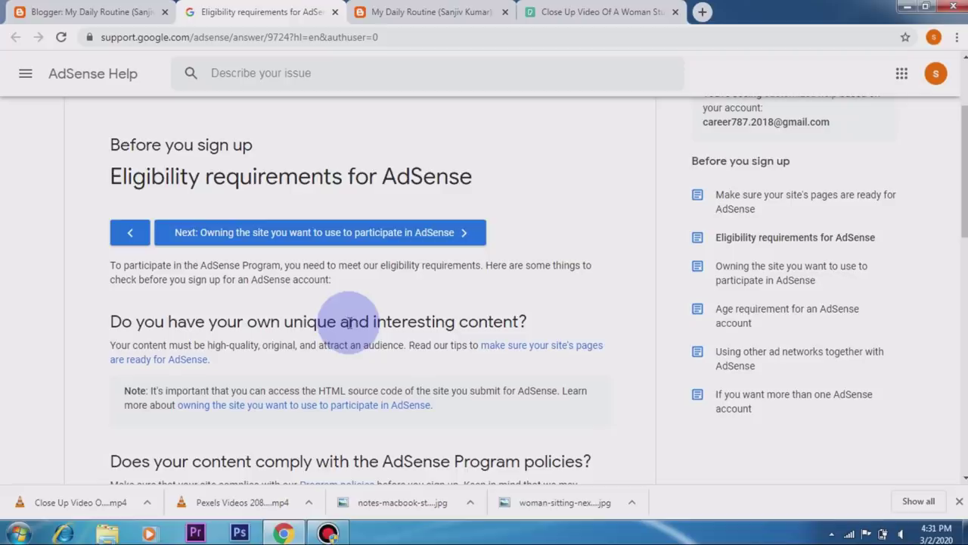
pyautogui.scroll(-5, 350, 321)
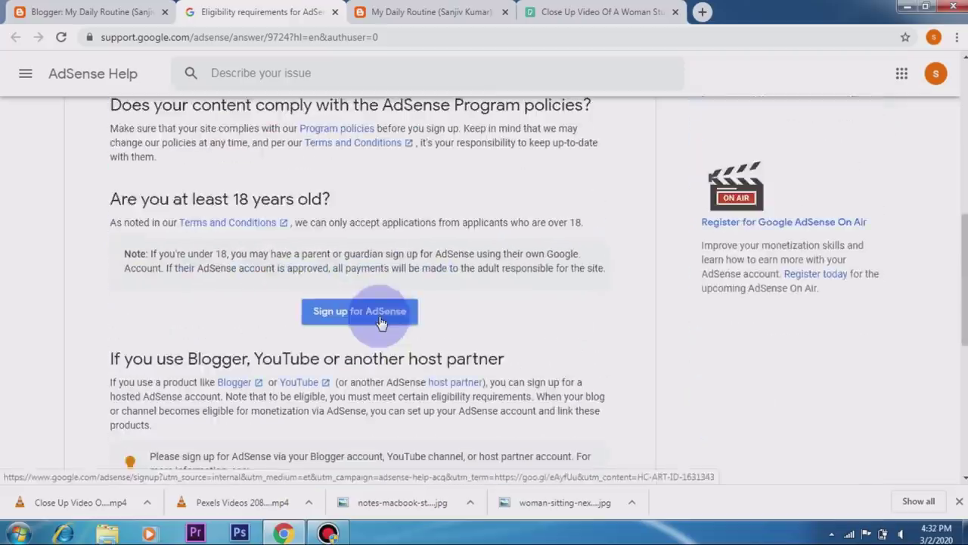
# - Open the AdSense sign-up form and examine its site URL, email address and customized-help fields without filling them in
pyautogui.click(373, 316)
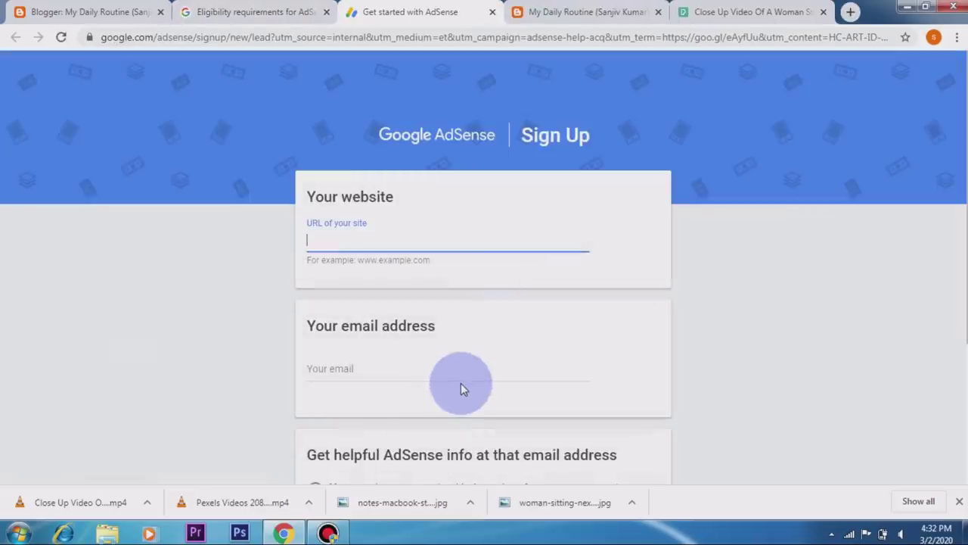
pyautogui.scroll(-2, 460, 383)
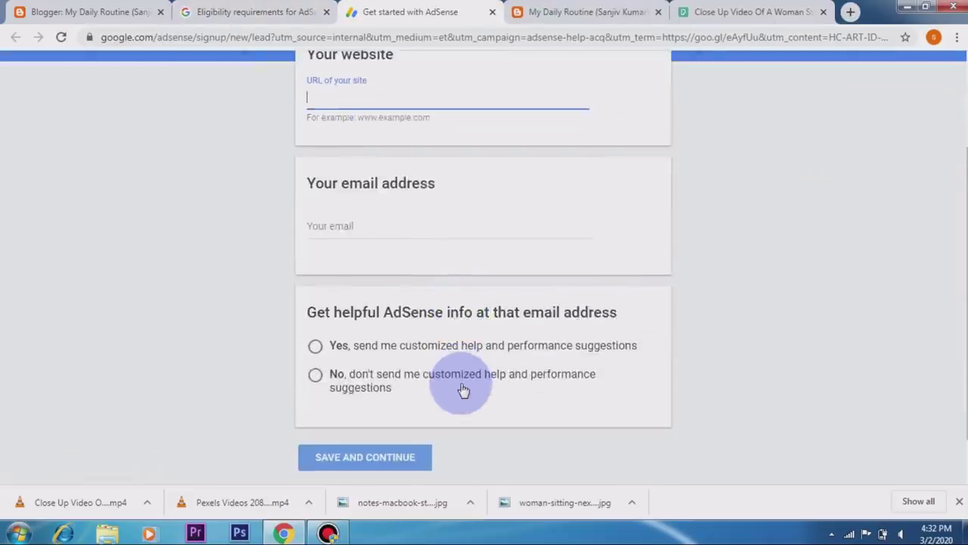
pyautogui.scroll(2, 461, 383)
pyautogui.scroll(-1, 460, 383)
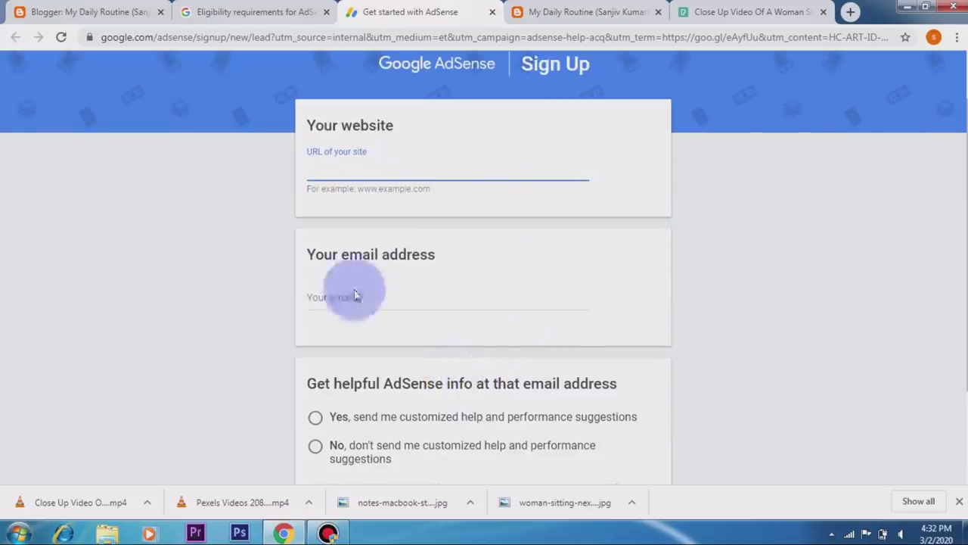
pyautogui.scroll(-1, 408, 372)
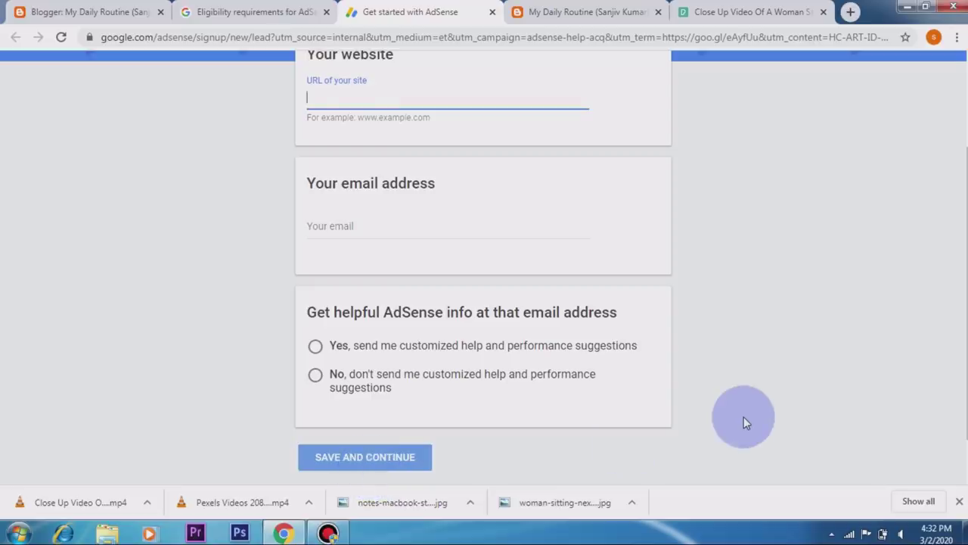
pyautogui.scroll(1, 744, 423)
pyautogui.scroll(-1, 744, 423)
pyautogui.scroll(2, 451, 376)
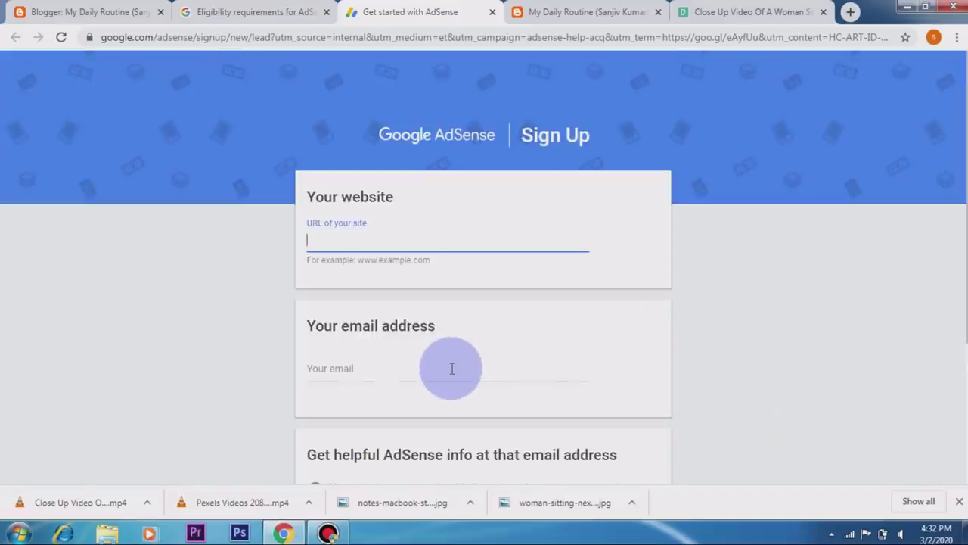
pyautogui.scroll(-2, 452, 368)
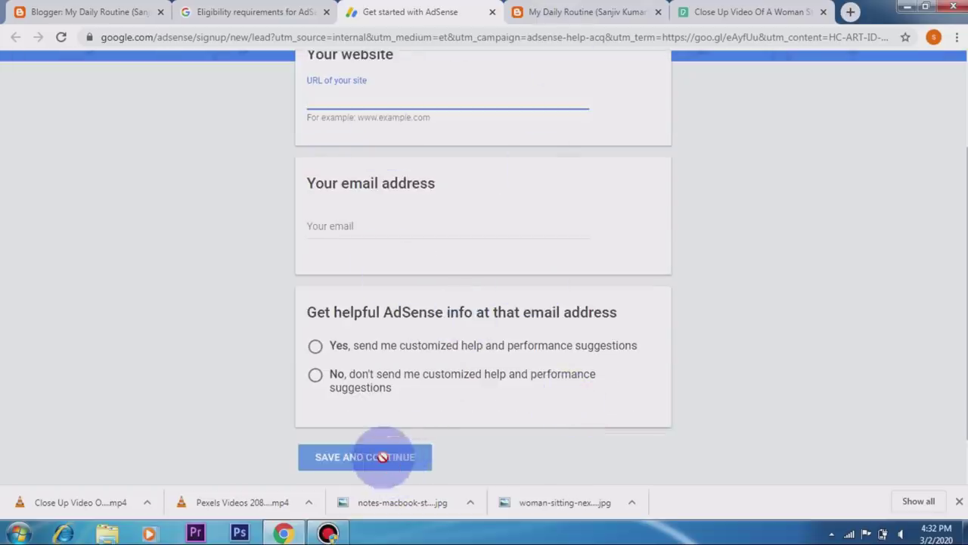
pyautogui.scroll(2, 341, 385)
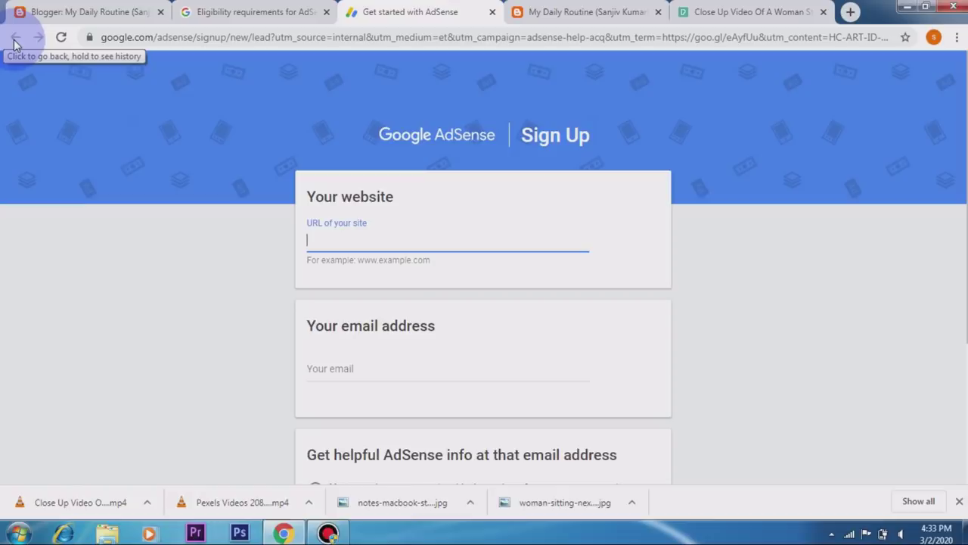
# - Revisit the blog's Earnings page and the AdSense sign-up form, and reread the eligibility requirements in AdSense Help
pyautogui.click(86, 14)
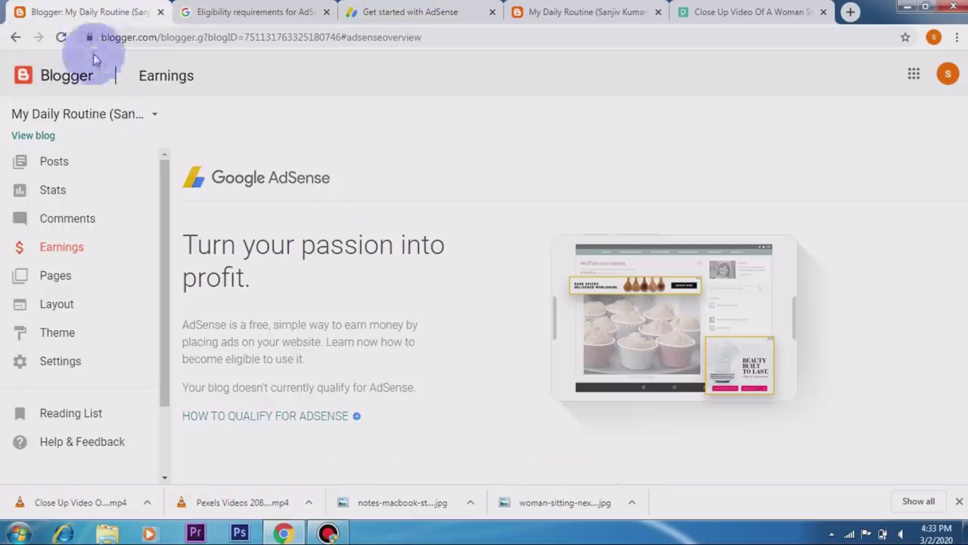
pyautogui.click(249, 13)
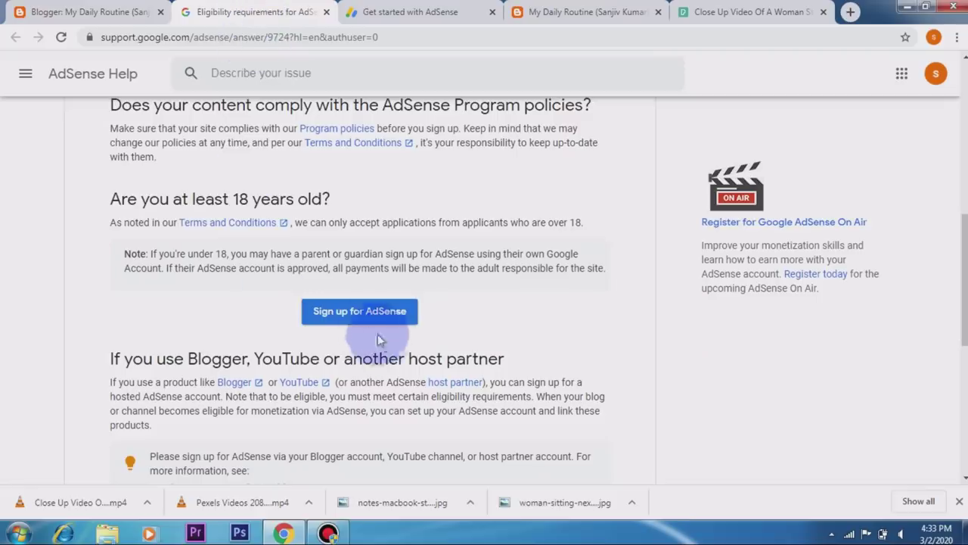
pyautogui.click(401, 324)
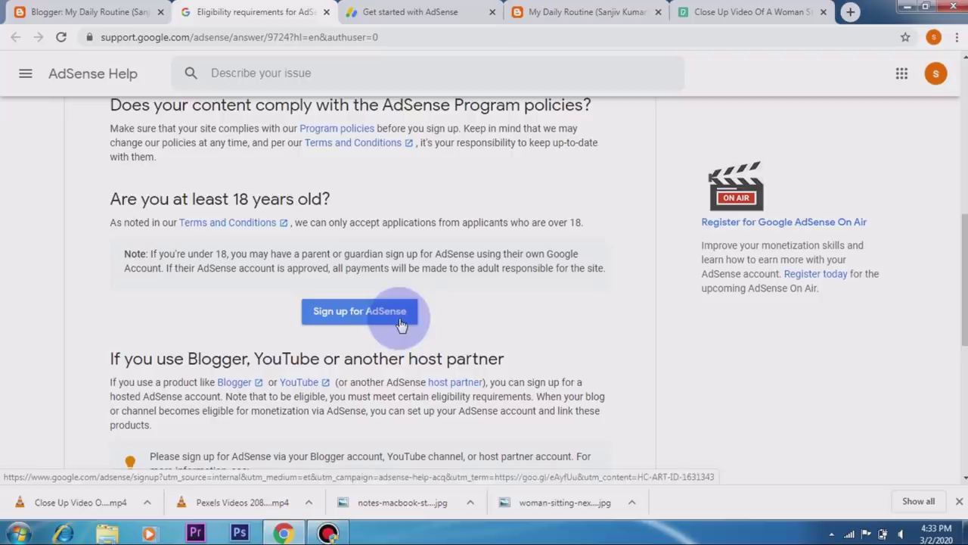
pyautogui.click(444, 12)
pyautogui.scroll(-3, 696, 302)
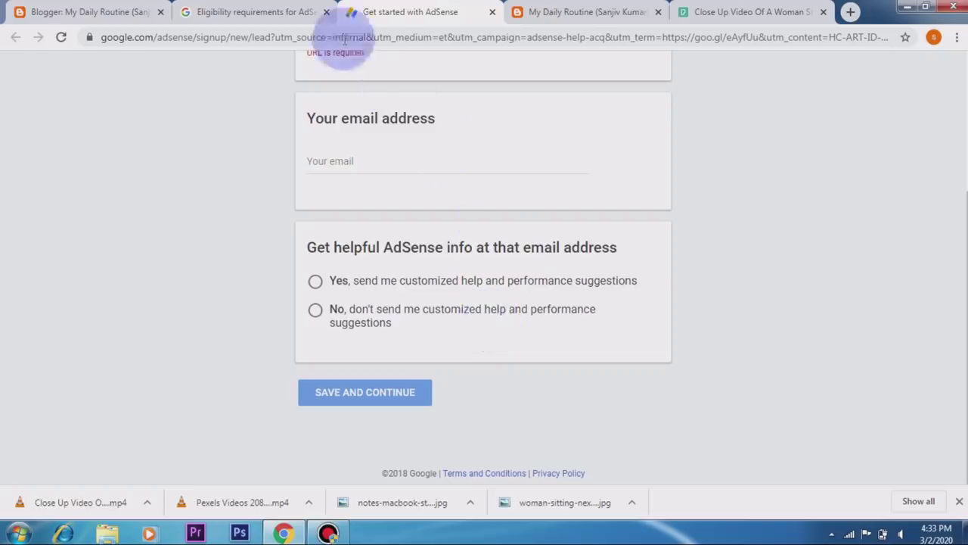
pyautogui.click(255, 12)
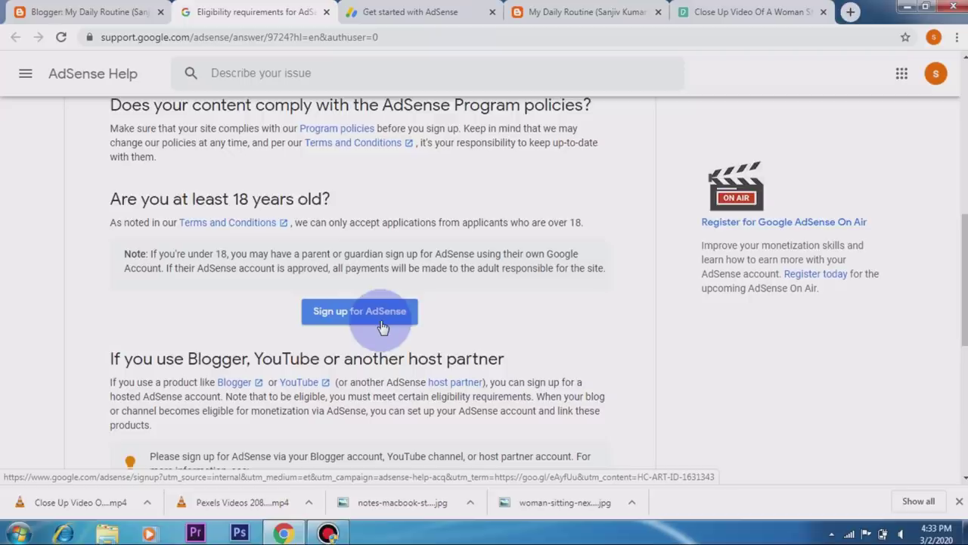
pyautogui.scroll(3, 382, 325)
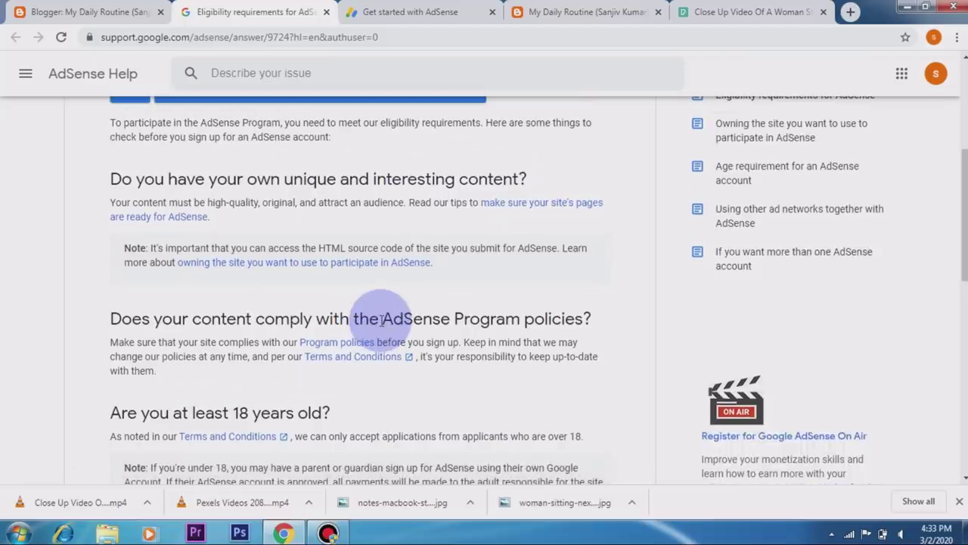